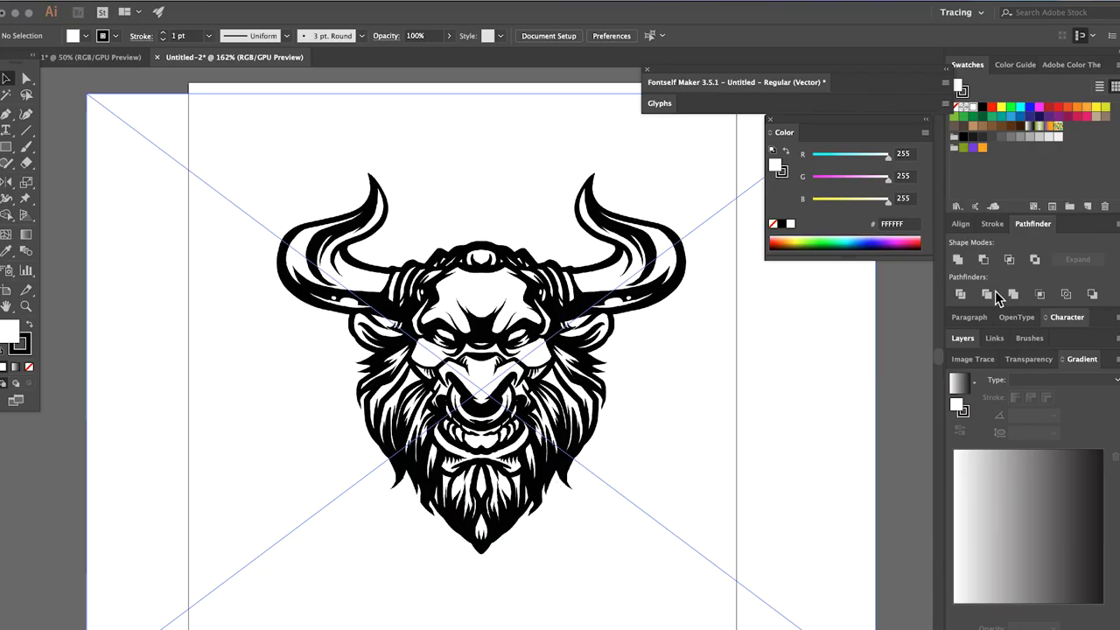
# Step: Lock Layer 1, which holds the bull-head artwork
pyautogui.click(969, 350)
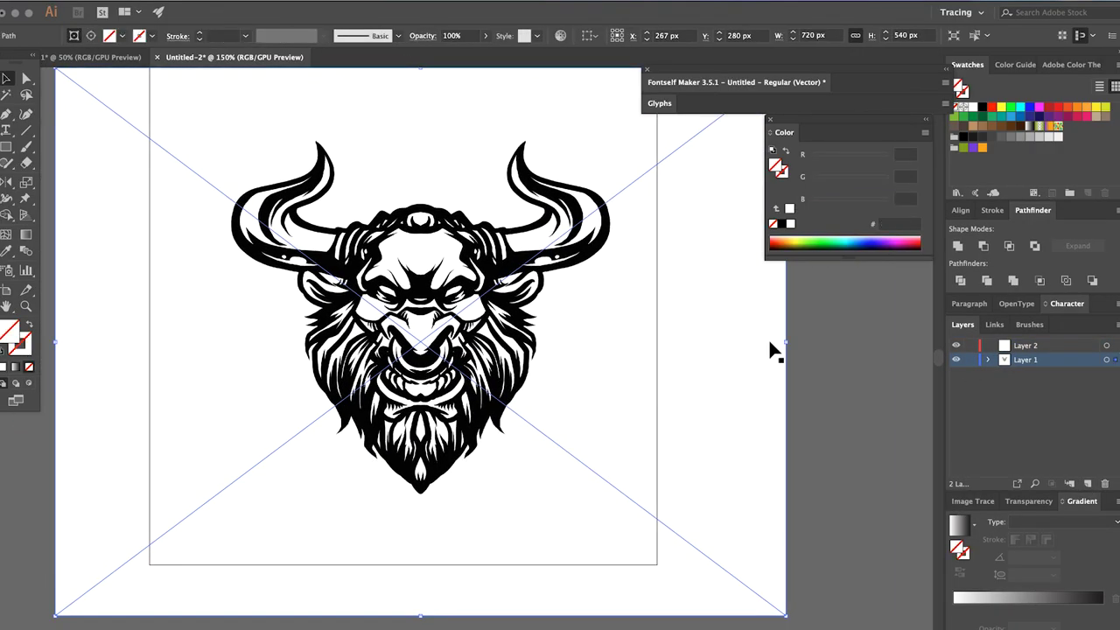
# Step: Stretch the white block over the bull's right half and target Layer 2 with the Pen tool
pyautogui.moveTo(418, 348); pyautogui.dragTo(421, 348)
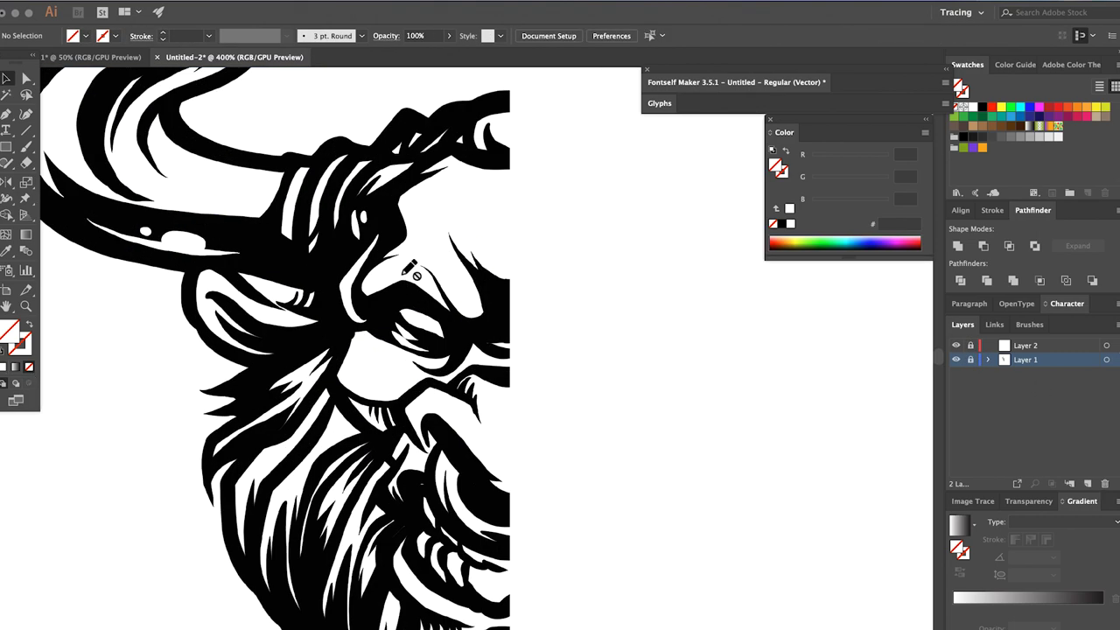
pyautogui.press('p')
pyautogui.click(1024, 346)
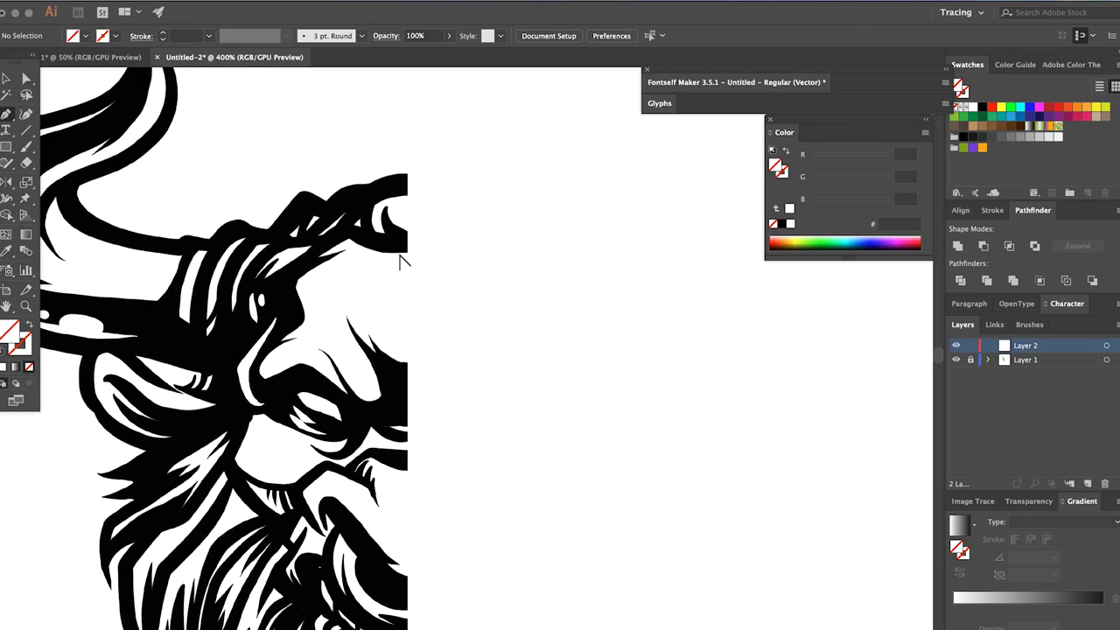
# Step: Begin a curved pen path along the snout with snap to pixel turned off
pyautogui.hotkey('ctrl', '+')
pyautogui.hotkey('ctrl', '+')
pyautogui.moveTo(374, 315); pyautogui.dragTo(412, 370)
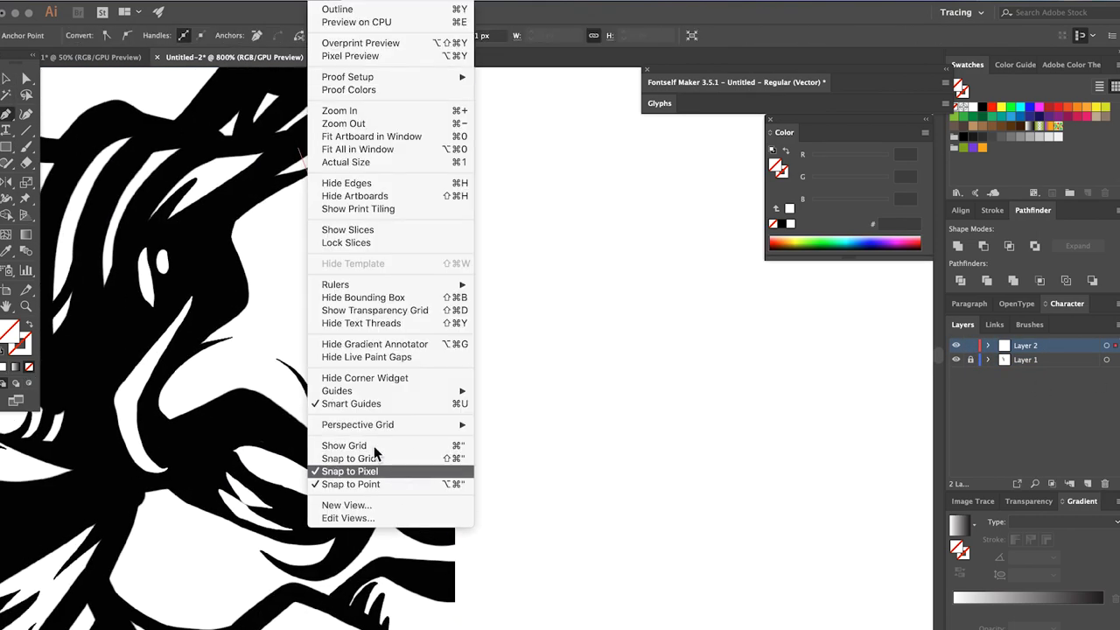
pyautogui.click(373, 465)
pyautogui.scroll(-3, 319, 234)
pyautogui.click(348, 329)
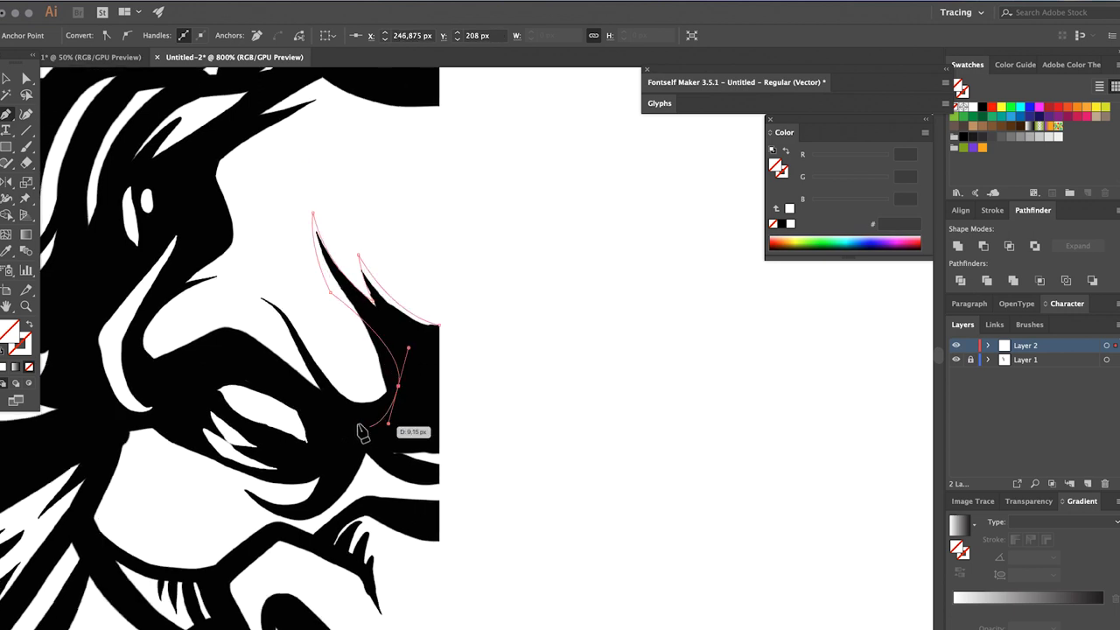
# Step: Finish tracing the snout as a closed shape filled brown AE8C73
pyautogui.hscroll(-5, 285, 328)
pyautogui.moveTo(278, 362)
pyautogui.mouseDown()
pyautogui.moveTo(284, 373)
pyautogui.moveTo(291, 339)
pyautogui.mouseUp()
pyautogui.scroll(3, 308, 295)
pyautogui.moveTo(344, 310); pyautogui.dragTo(332, 292)
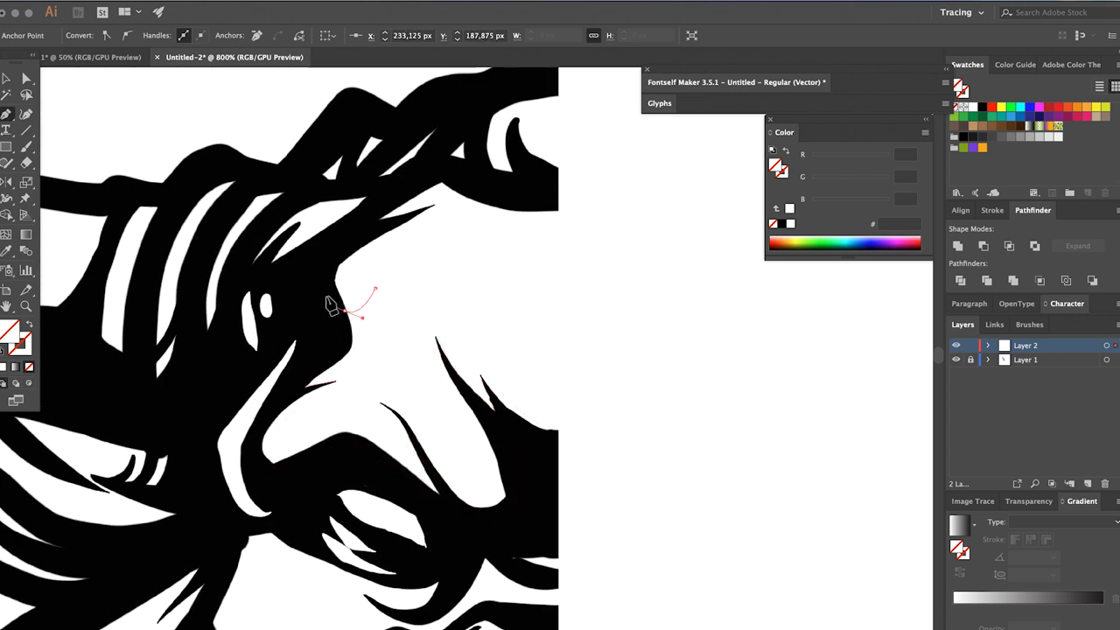
pyautogui.click(441, 188)
pyautogui.click(560, 248)
pyautogui.scroll(-3, 565, 312)
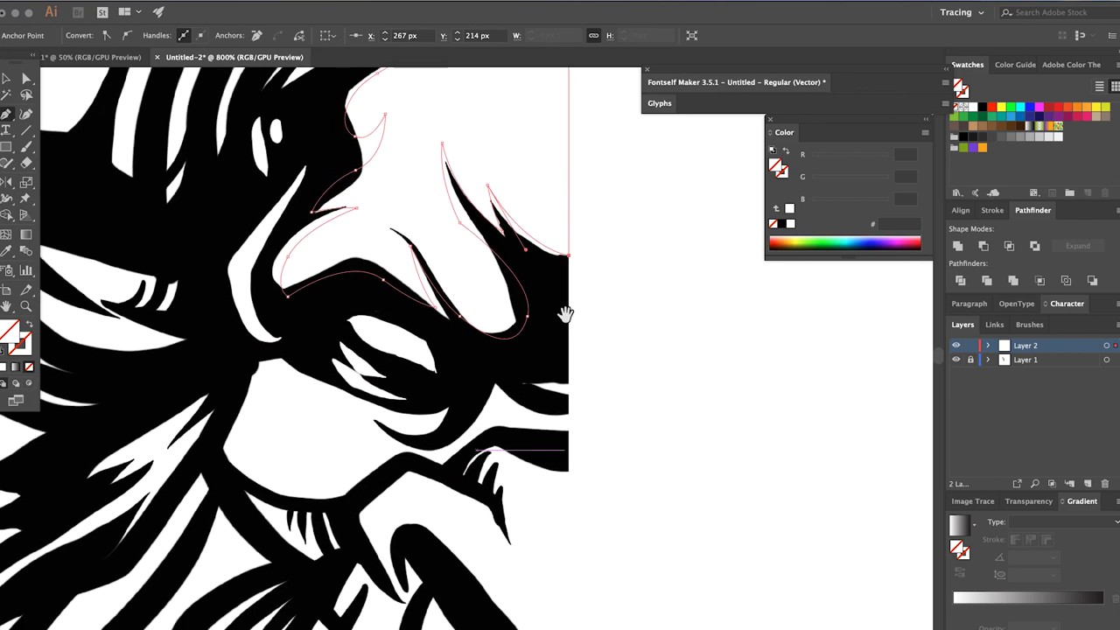
pyautogui.click(565, 312)
pyautogui.hscroll(-1, 566, 313)
pyautogui.moveTo(886, 154); pyautogui.dragTo(864, 155)
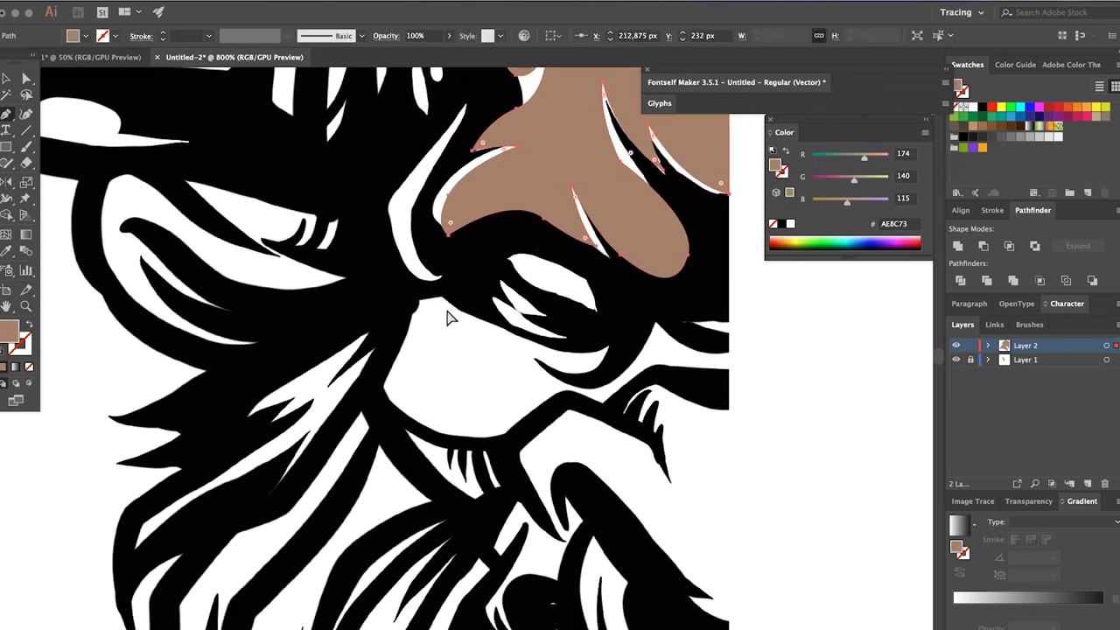
# Step: Trace the cheek under the eye around the jaw as a closed brown shape
pyautogui.click(446, 298)
pyautogui.moveTo(598, 377)
pyautogui.mouseDown()
pyautogui.moveTo(608, 385)
pyautogui.moveTo(525, 422)
pyautogui.mouseUp()
pyautogui.click(729, 350)
pyautogui.click(707, 379)
pyautogui.click(604, 403)
pyautogui.hotkey('ctrl', '+')
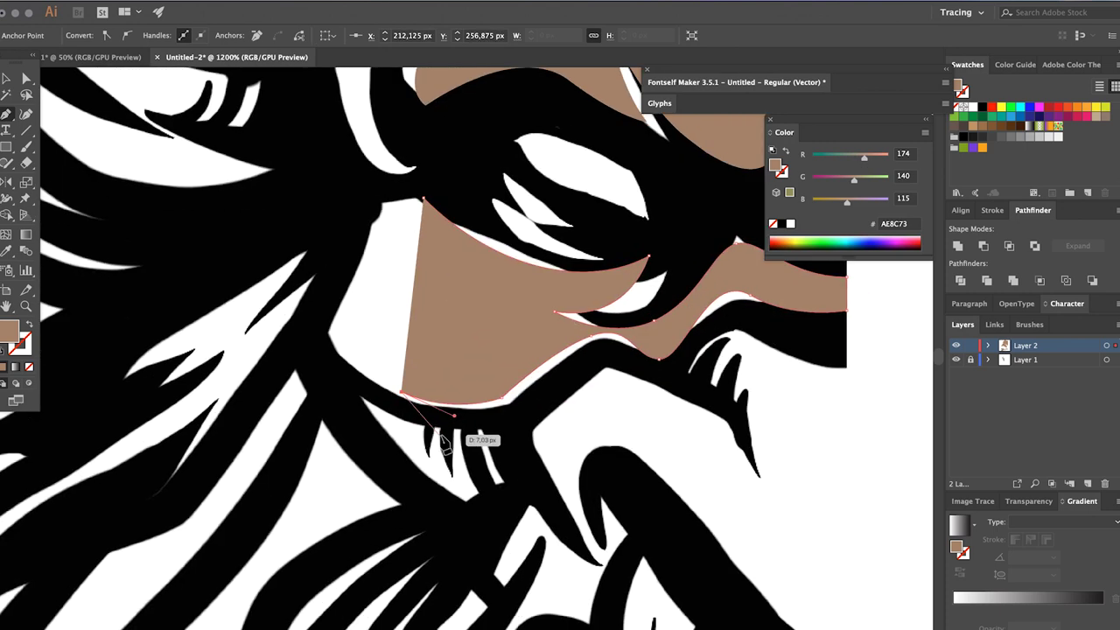
pyautogui.moveTo(450, 437); pyautogui.dragTo(477, 497)
pyautogui.click(348, 403)
pyautogui.hotkey('ctrl', '-')
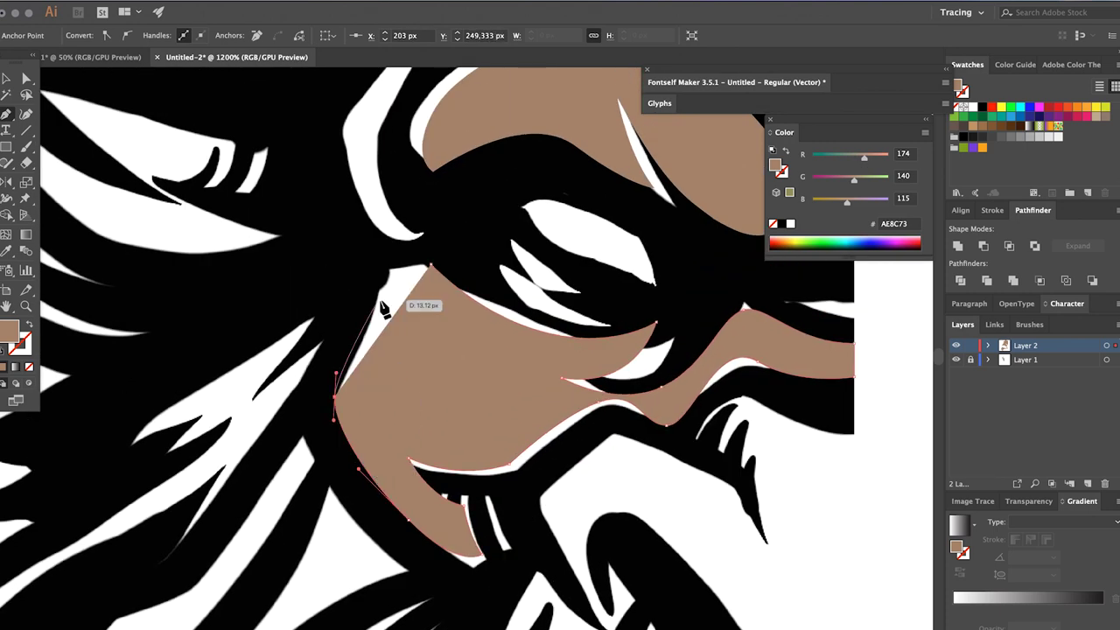
pyautogui.click(387, 305)
pyautogui.click(412, 257)
pyautogui.hotkey('ctrl', 'alt', '2')
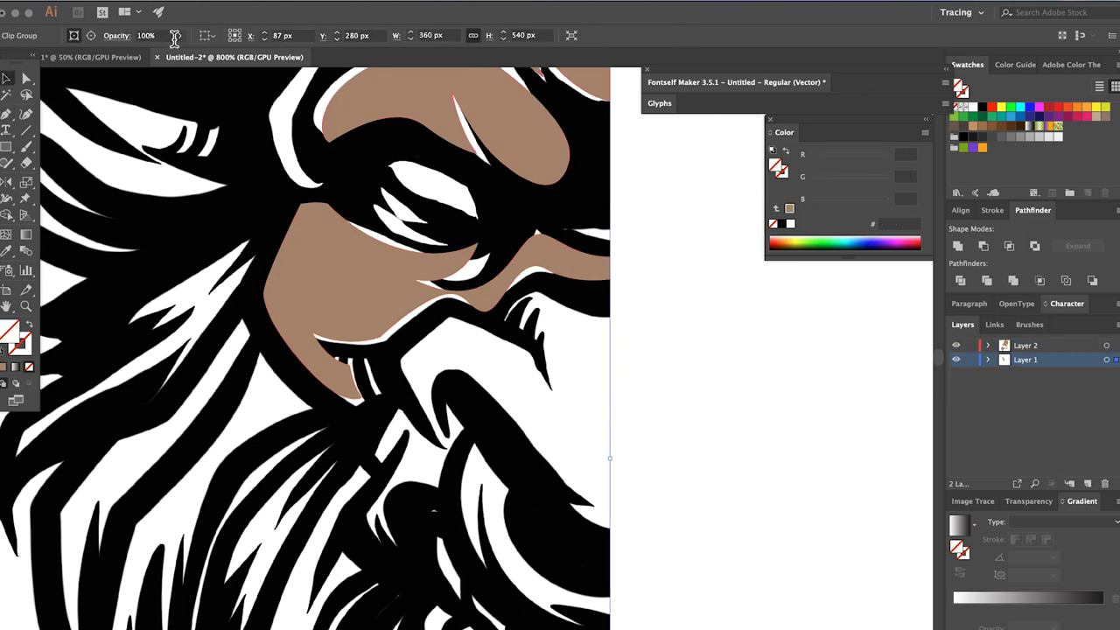
# Step: Set the original bull artwork to 35% opacity and relock Layer 1
pyautogui.click(174, 37)
pyautogui.write('35')
pyautogui.press('Return')
pyautogui.click(970, 360)
# Step: Start a curved pen path around the bull's mouth
pyautogui.scroll(-2, 431, 271)
pyautogui.hscroll(3, 446, 280)
pyautogui.press('p')
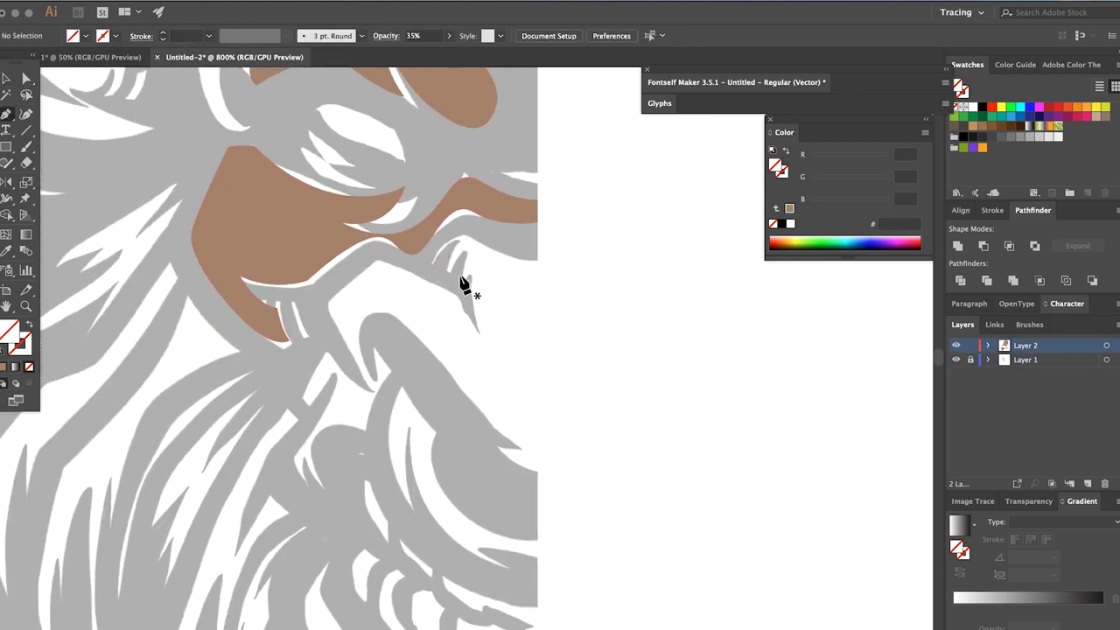
pyautogui.moveTo(359, 257); pyautogui.dragTo(381, 260)
pyautogui.moveTo(324, 304)
pyautogui.mouseDown()
pyautogui.moveTo(323, 329)
pyautogui.moveTo(298, 363)
pyautogui.moveTo(331, 424)
pyautogui.mouseUp()
pyautogui.scroll(-2, 322, 350)
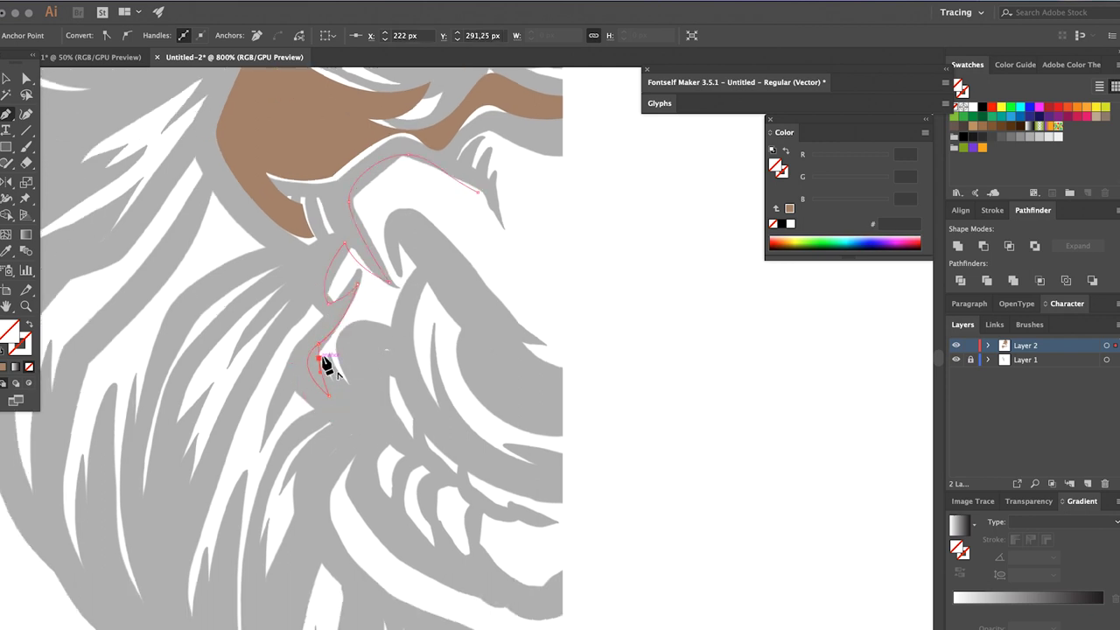
pyautogui.scroll(-2, 325, 366)
pyautogui.moveTo(322, 379); pyautogui.dragTo(323, 382)
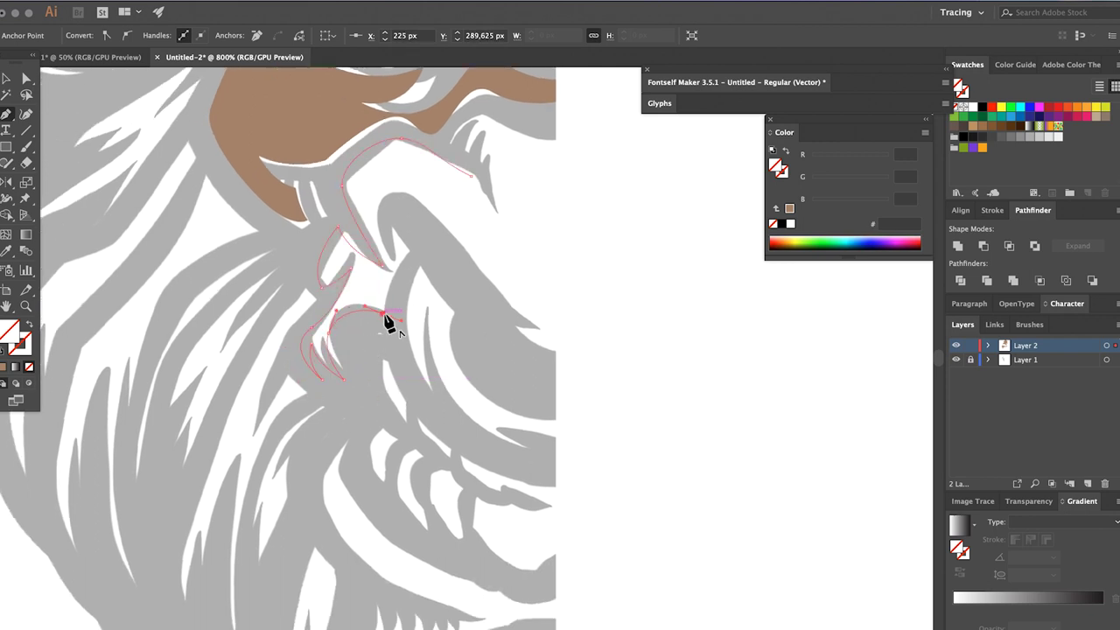
# Step: Extend the mouth path up toward the snout and finish it as a filled shape
pyautogui.scroll(2, 388, 324)
pyautogui.moveTo(398, 292); pyautogui.dragTo(432, 267)
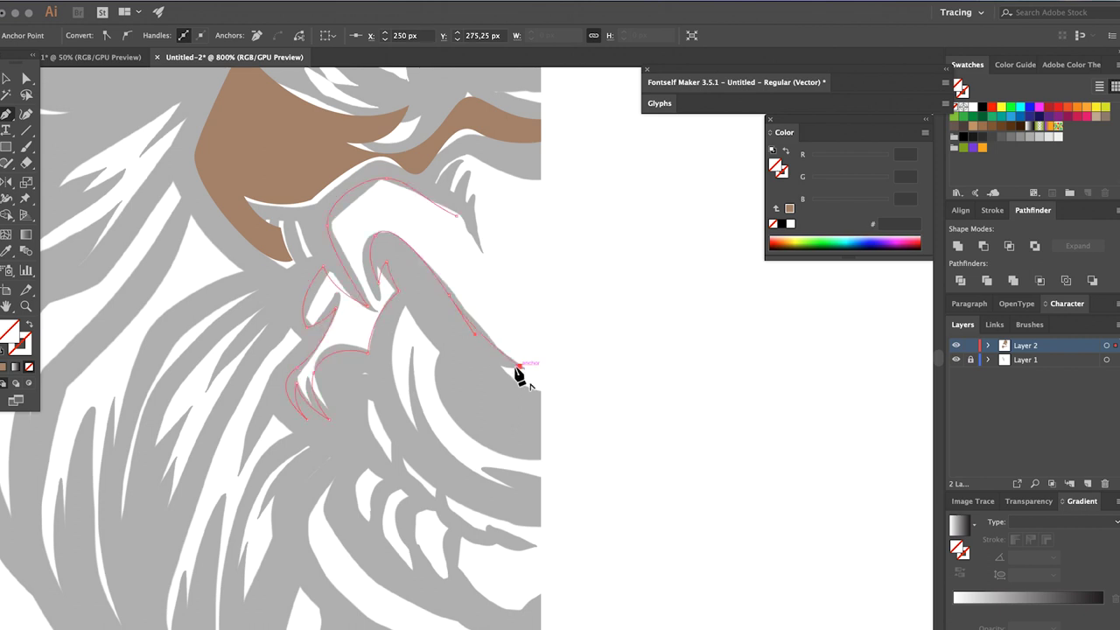
pyautogui.moveTo(542, 395); pyautogui.dragTo(539, 278)
pyautogui.scroll(3, 539, 278)
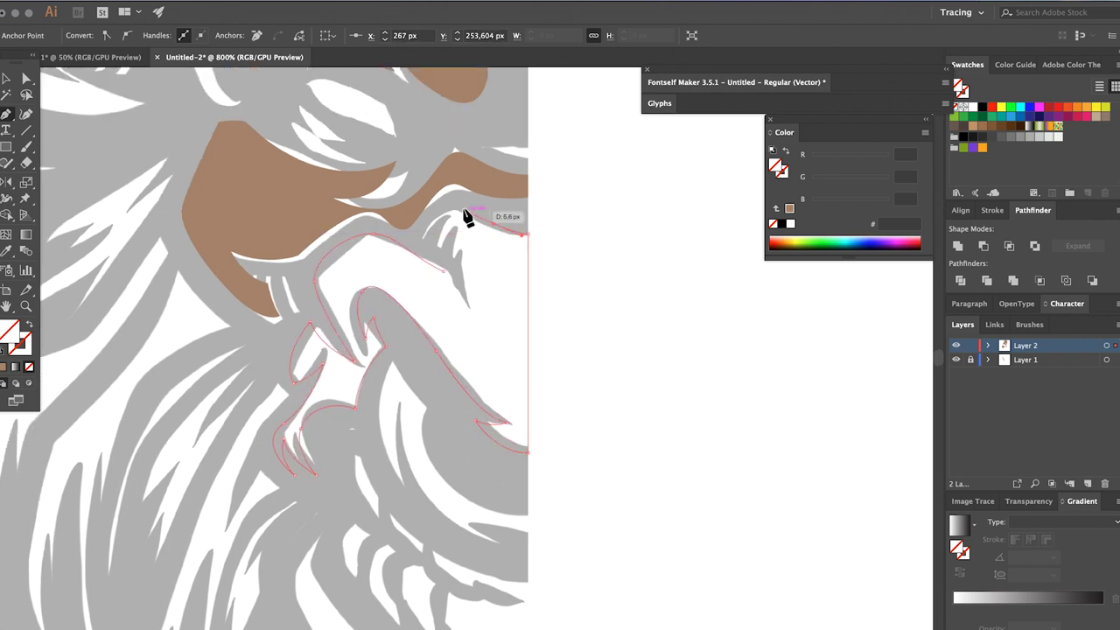
pyautogui.scroll(1, 455, 221)
pyautogui.moveTo(446, 273); pyautogui.dragTo(466, 282)
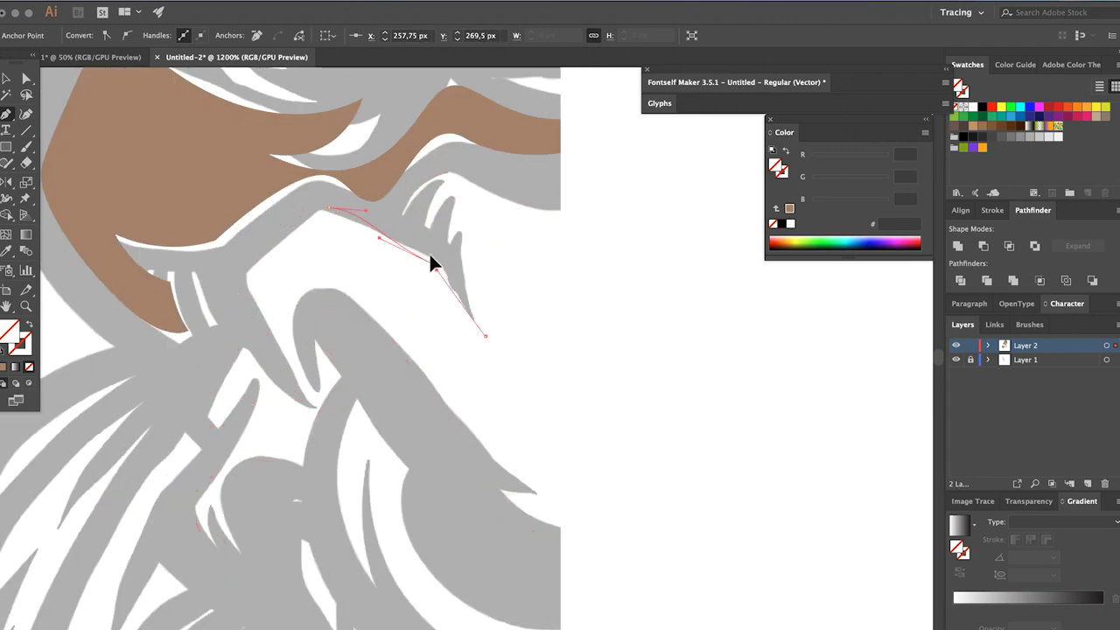
pyautogui.scroll(-3, 430, 257)
pyautogui.click(973, 125)
# Step: Recolour the face shapes golden yellow E2C973 and draw circles beside the nose
pyautogui.moveTo(865, 158)
pyautogui.mouseDown()
pyautogui.moveTo(879, 157)
pyautogui.moveTo(872, 179)
pyautogui.mouseUp()
pyautogui.hotkey('ctrl', 'shift', 'a')
pyautogui.scroll(-3, 291, 247)
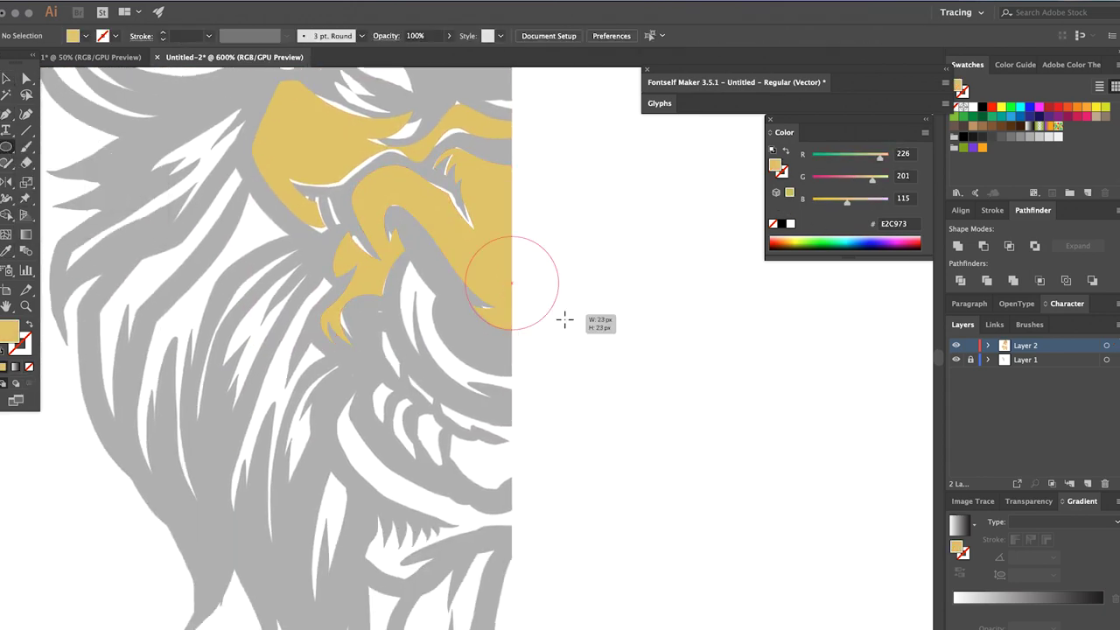
pyautogui.moveTo(564, 320); pyautogui.dragTo(599, 370)
pyautogui.moveTo(519, 370); pyautogui.dragTo(519, 403)
pyautogui.moveTo(512, 195); pyautogui.dragTo(517, 176)
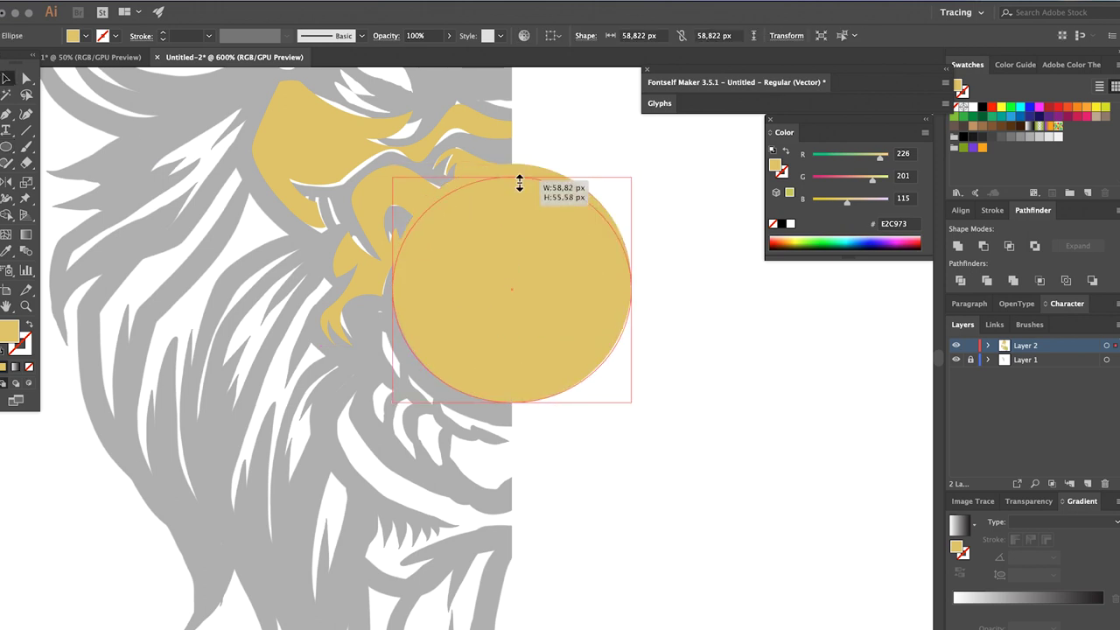
# Step: Cut the inner circle out with Minus Front to form a ring and resize its hole
pyautogui.click(984, 247)
pyautogui.hotkey('ctrl', '+')
pyautogui.doubleClick(413, 250)
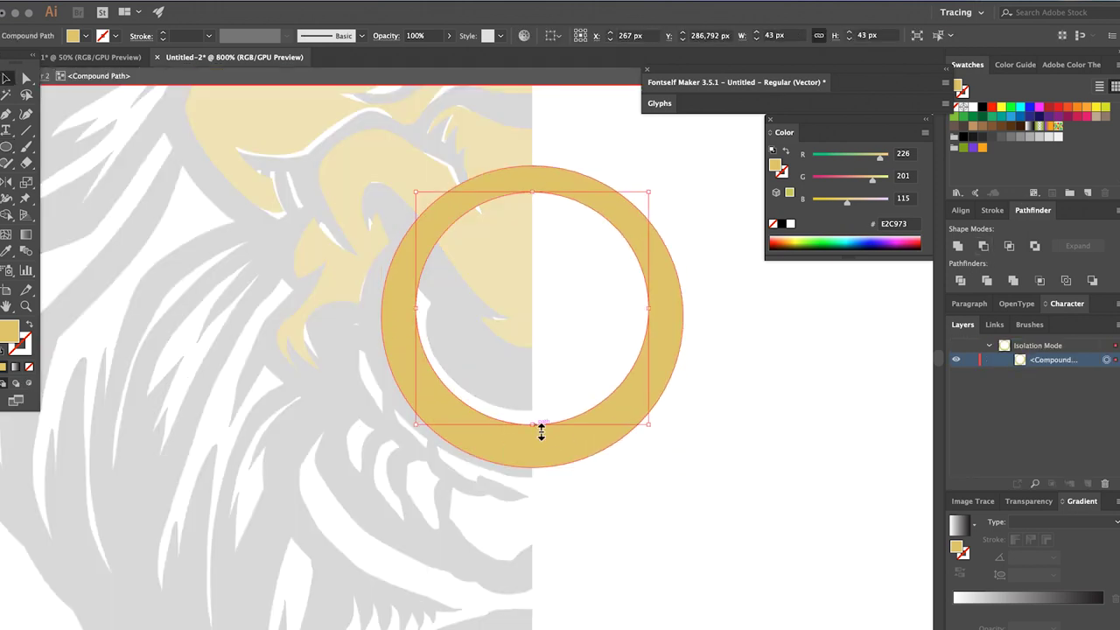
pyautogui.moveTo(539, 429)
pyautogui.mouseDown()
pyautogui.moveTo(537, 194)
pyautogui.moveTo(516, 188)
pyautogui.mouseUp()
pyautogui.press('Escape')
# Step: Trace a pen path around the ring's left, bottom and right sides
pyautogui.click(6, 114)
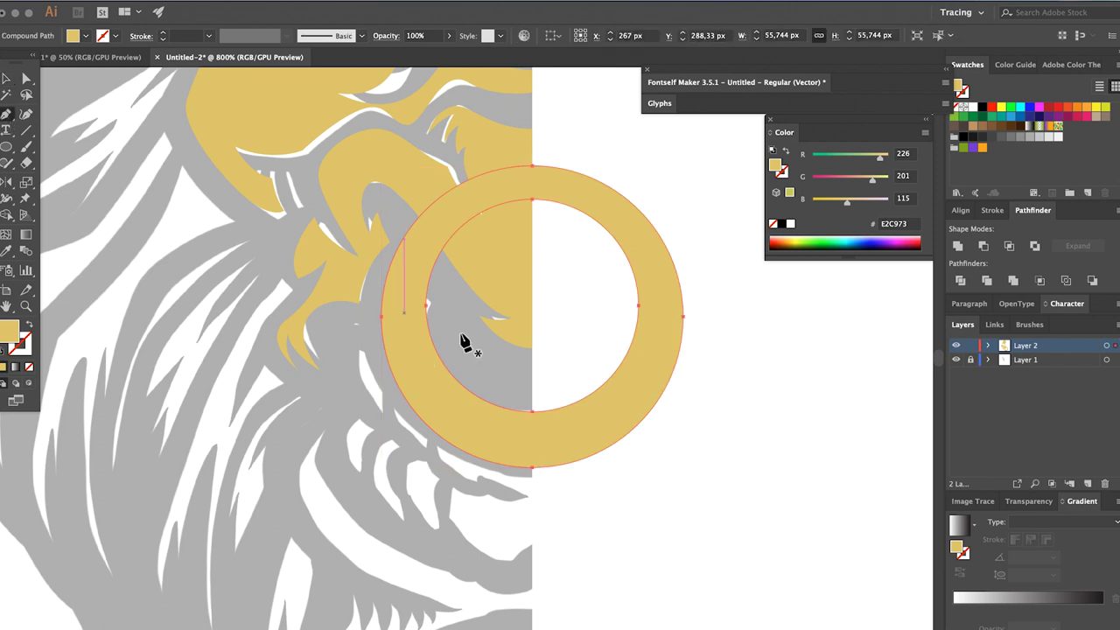
pyautogui.click(391, 254)
pyautogui.moveTo(402, 289); pyautogui.dragTo(412, 284)
pyautogui.scroll(-2, 413, 298)
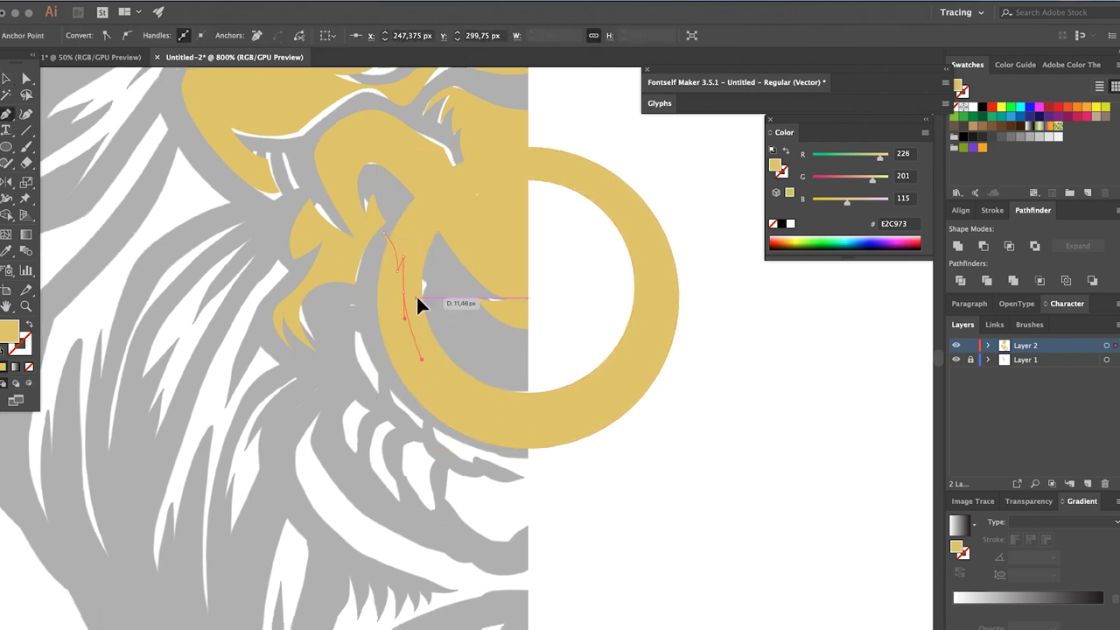
pyautogui.click(448, 357)
pyautogui.click(528, 374)
pyautogui.click(527, 485)
pyautogui.moveTo(697, 380); pyautogui.dragTo(715, 328)
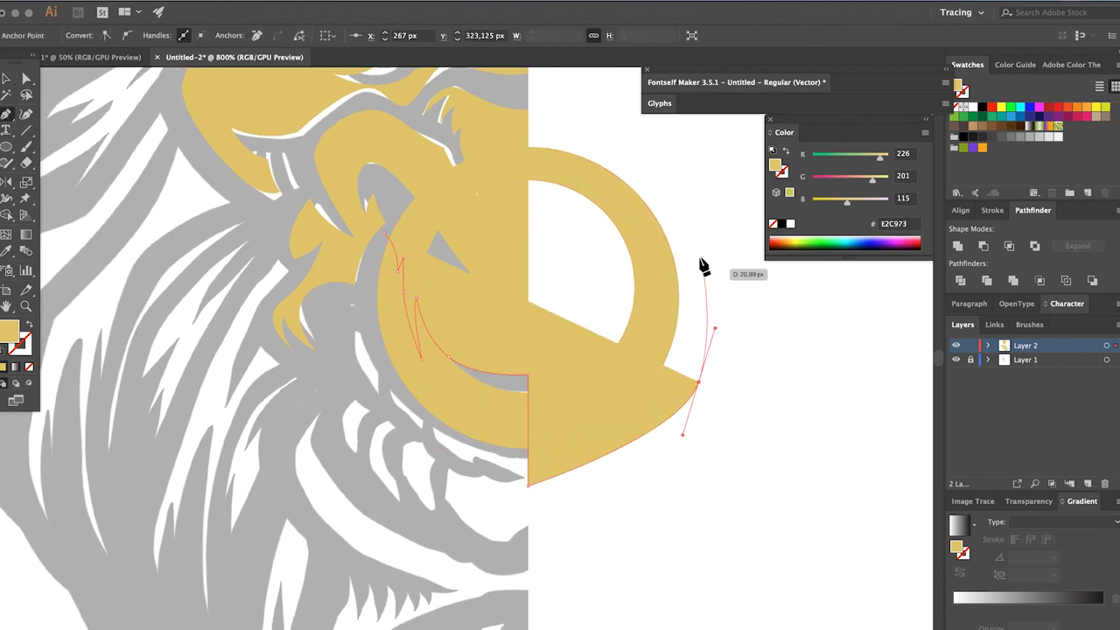
pyautogui.scroll(2, 704, 267)
# Step: Trace a second path at the ring's lower tip and delete the large yellow circle
pyautogui.moveTo(389, 282); pyautogui.dragTo(382, 292)
pyautogui.hotkey('ctrl', '=')
pyautogui.moveTo(482, 467); pyautogui.dragTo(587, 489)
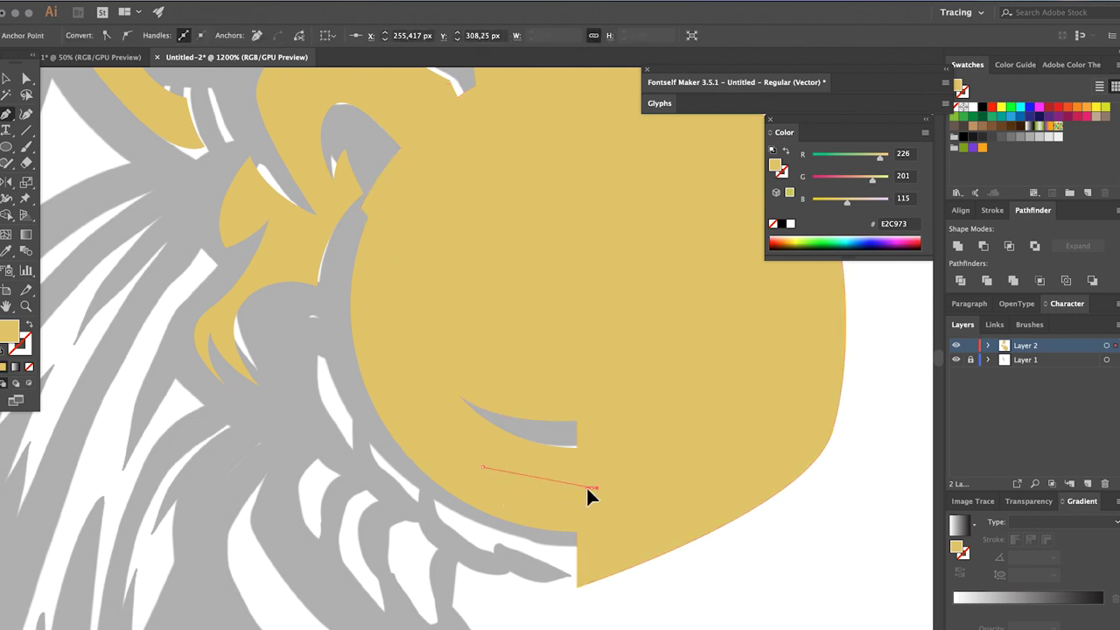
pyautogui.click(577, 514)
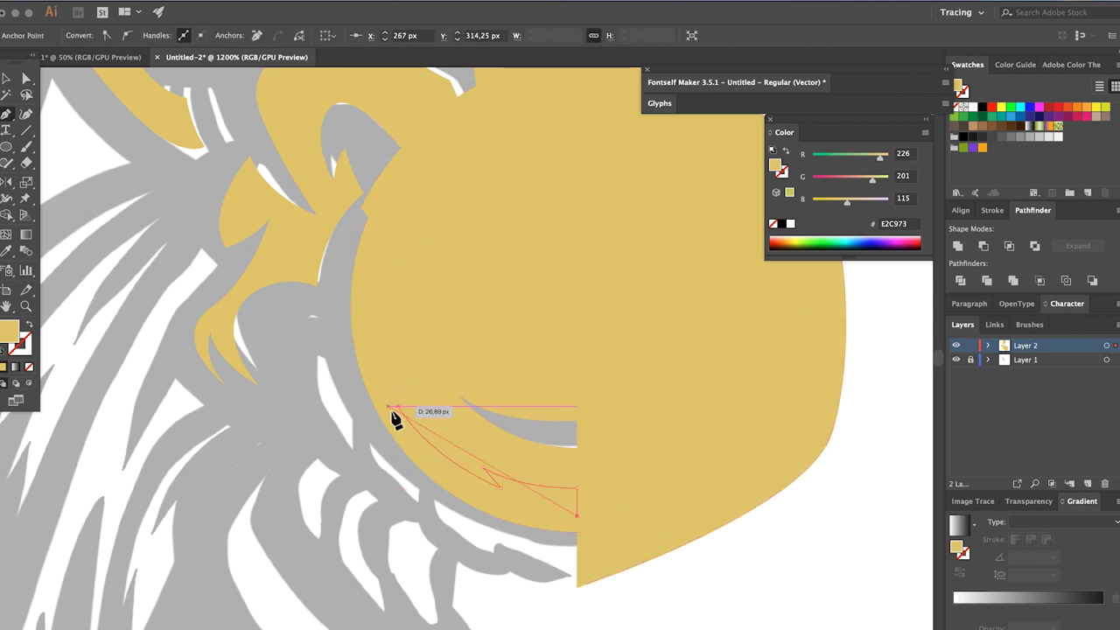
pyautogui.moveTo(398, 407); pyautogui.dragTo(431, 461)
pyautogui.hotkey('ctrl', '-')
pyautogui.hotkey('ctrl', '-')
pyautogui.hotkey('ctrl', '-')
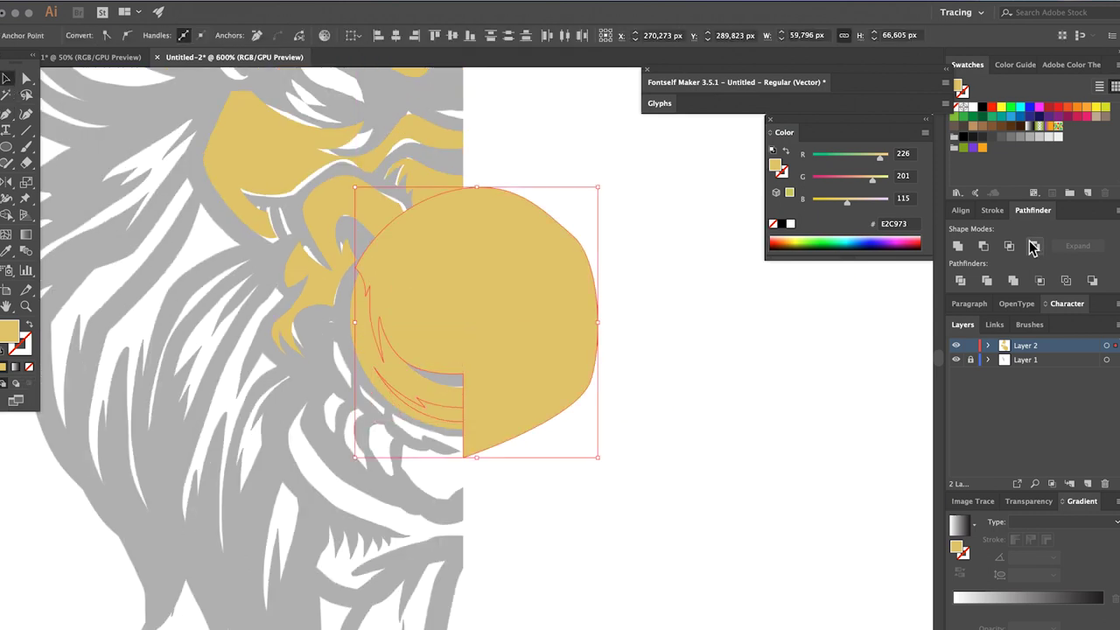
pyautogui.press('Delete')
pyautogui.hotkey('ctrl', '+')
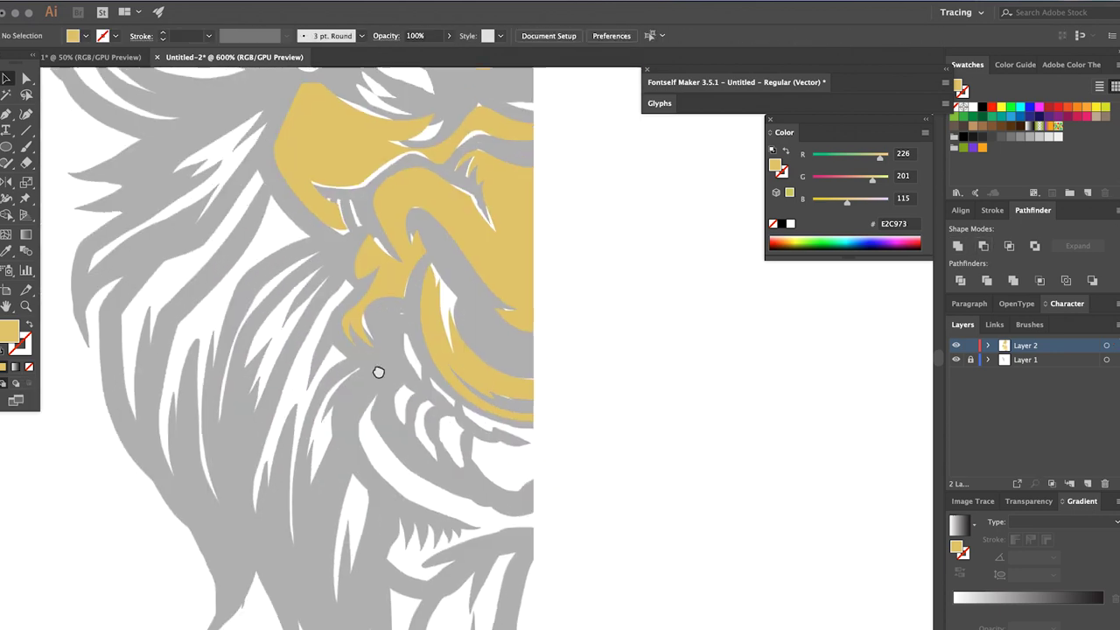
# Step: Start a yellow highlight path down the jaw edge toward the beard
pyautogui.hotkey('ctrl', '+')
pyautogui.hotkey('ctrl', '+')
pyautogui.press('p')
pyautogui.moveTo(326, 219); pyautogui.dragTo(317, 250)
pyautogui.click(356, 306)
pyautogui.click(406, 354)
pyautogui.click(423, 349)
pyautogui.click(457, 391)
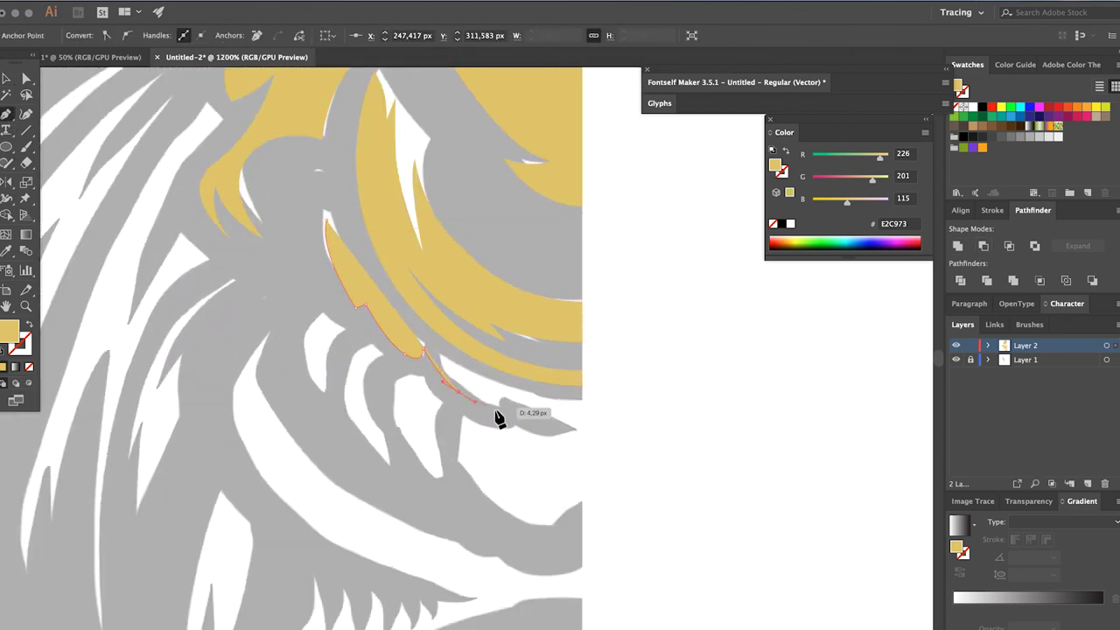
pyautogui.click(507, 401)
pyautogui.moveTo(507, 429); pyautogui.dragTo(529, 440)
# Step: Carry the jaw highlight around the beard and lower jaw, then close it
pyautogui.click(450, 429)
pyautogui.click(456, 457)
pyautogui.click(463, 483)
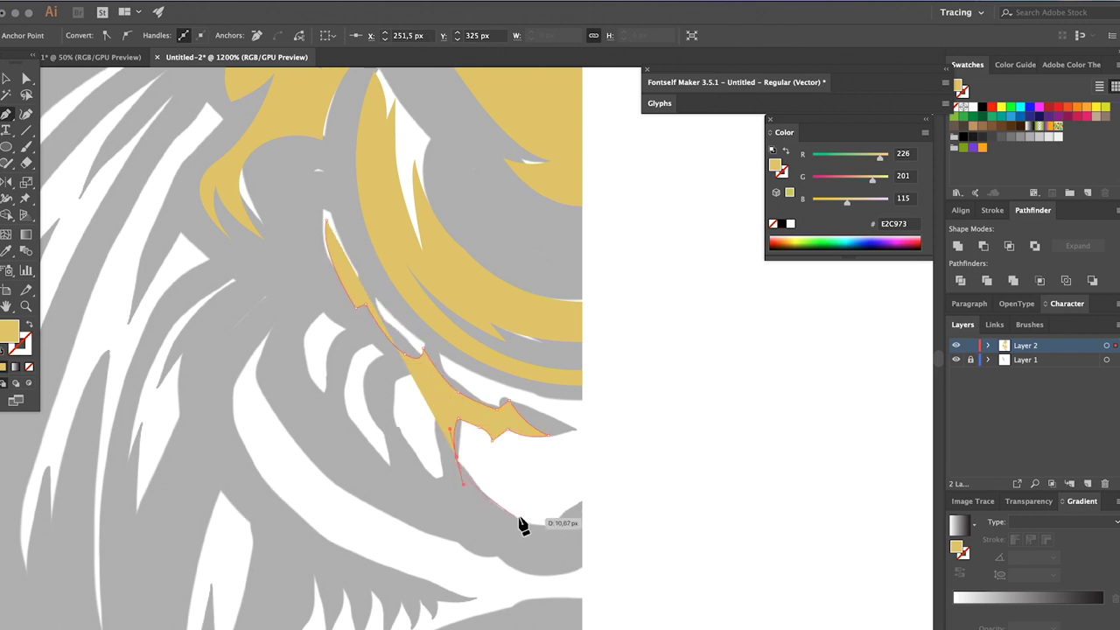
pyautogui.click(548, 526)
pyautogui.click(581, 504)
pyautogui.click(582, 404)
pyautogui.click(548, 435)
pyautogui.click(518, 386)
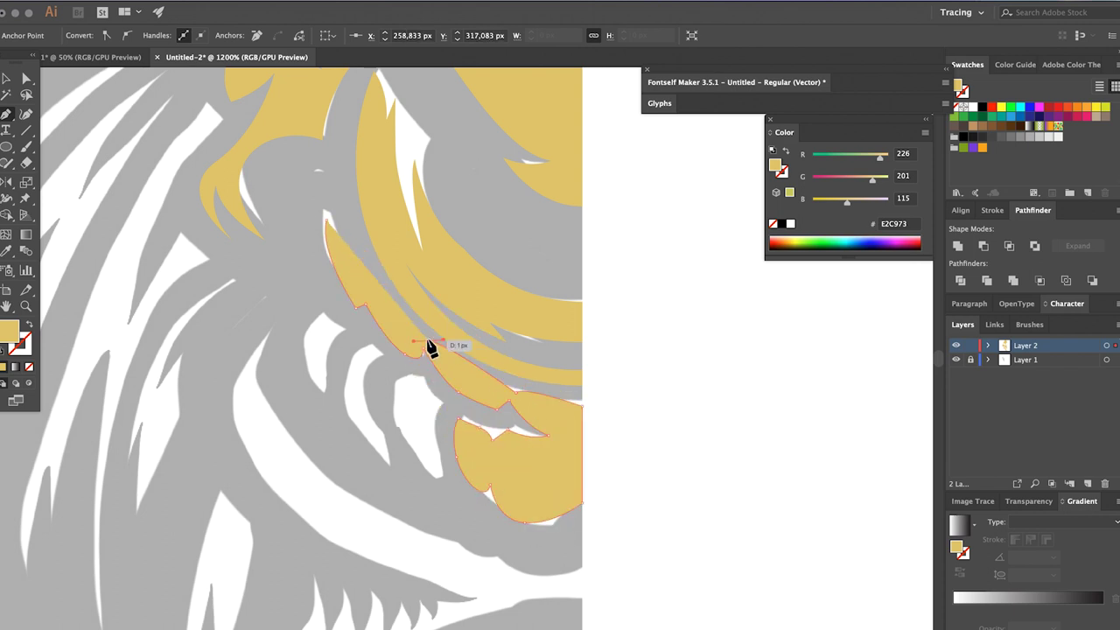
pyautogui.moveTo(429, 347); pyautogui.dragTo(435, 370)
pyautogui.click(337, 247)
# Step: Trace a small curved yellow highlight on the cheek
pyautogui.moveTo(357, 331); pyautogui.dragTo(315, 317)
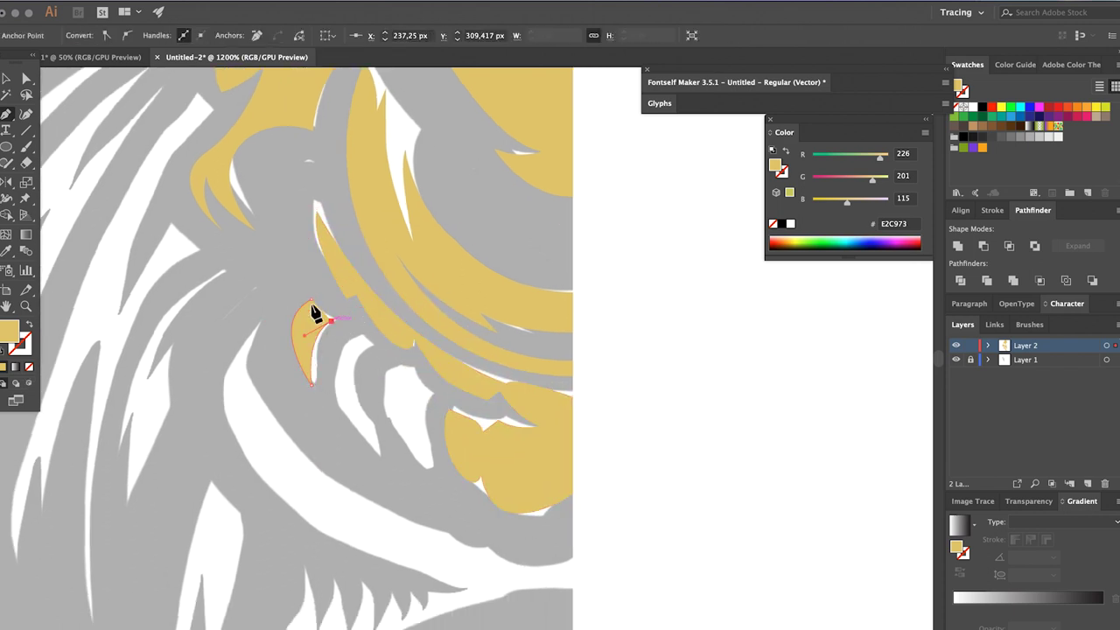
pyautogui.moveTo(331, 404)
pyautogui.mouseDown()
pyautogui.moveTo(344, 419)
pyautogui.moveTo(367, 344)
pyautogui.mouseUp()
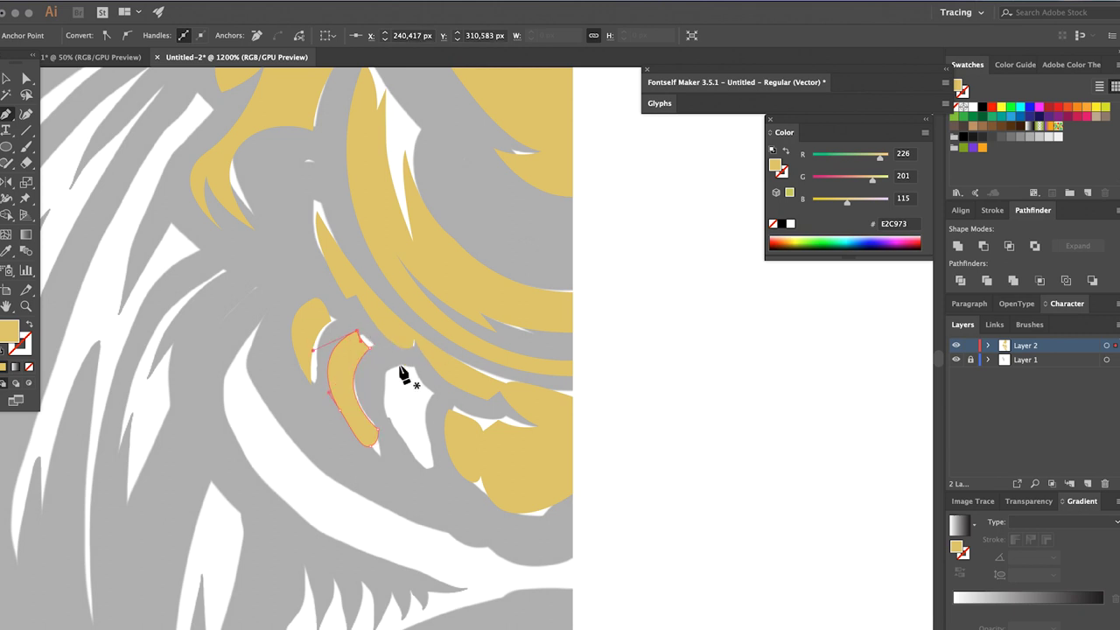
pyautogui.moveTo(424, 466); pyautogui.dragTo(440, 472)
pyautogui.hotkey('ctrl', '-')
pyautogui.hotkey('ctrl', '-')
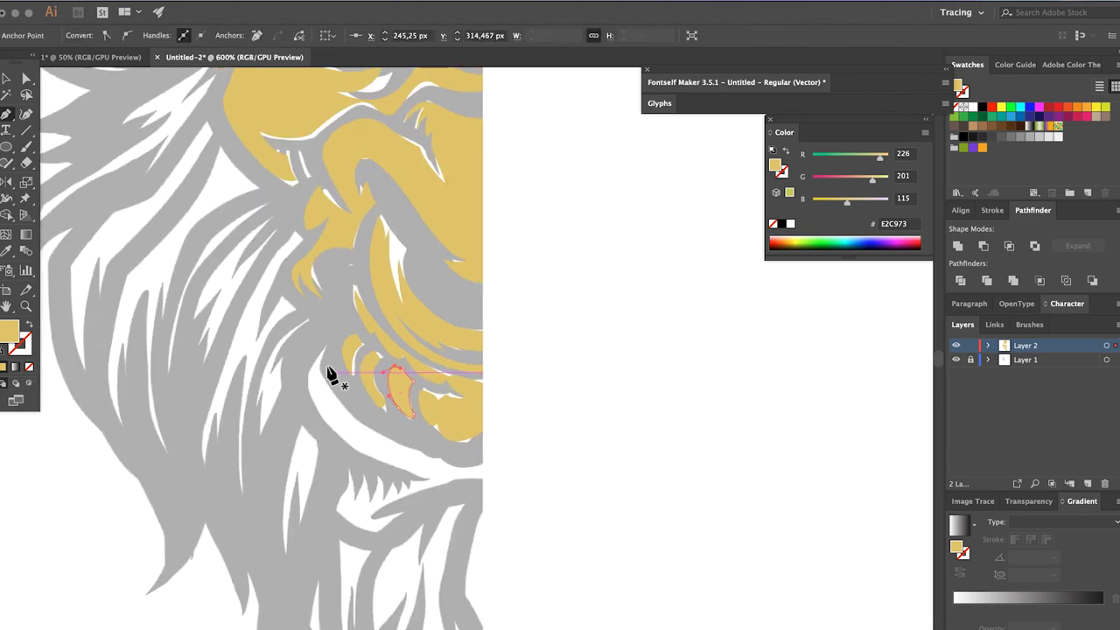
# Step: Outline the first part of the chin highlight below the jaw
pyautogui.moveTo(482, 484); pyautogui.dragTo(413, 487)
pyautogui.click(386, 483)
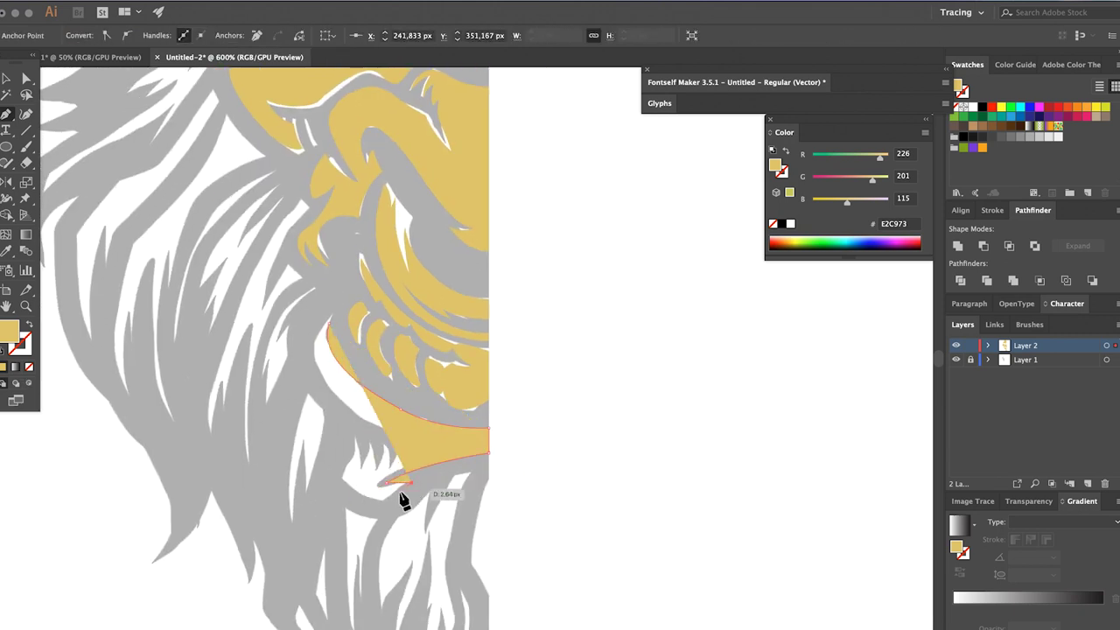
pyautogui.click(369, 505)
pyautogui.click(335, 476)
pyautogui.scroll(2, 359, 450)
pyautogui.click(356, 438)
pyautogui.moveTo(370, 444); pyautogui.dragTo(372, 464)
# Step: Add pointed spikes along the chin edge and close the chin shape
pyautogui.click(385, 455)
pyautogui.click(405, 431)
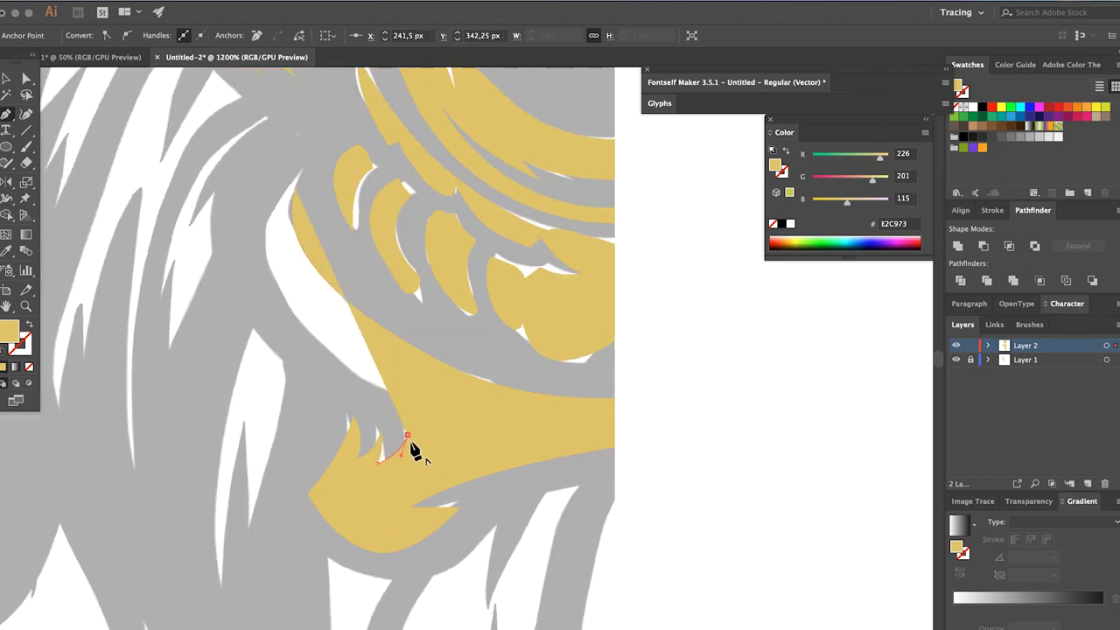
pyautogui.click(413, 457)
pyautogui.moveTo(438, 411); pyautogui.dragTo(429, 457)
pyautogui.moveTo(484, 404); pyautogui.dragTo(462, 444)
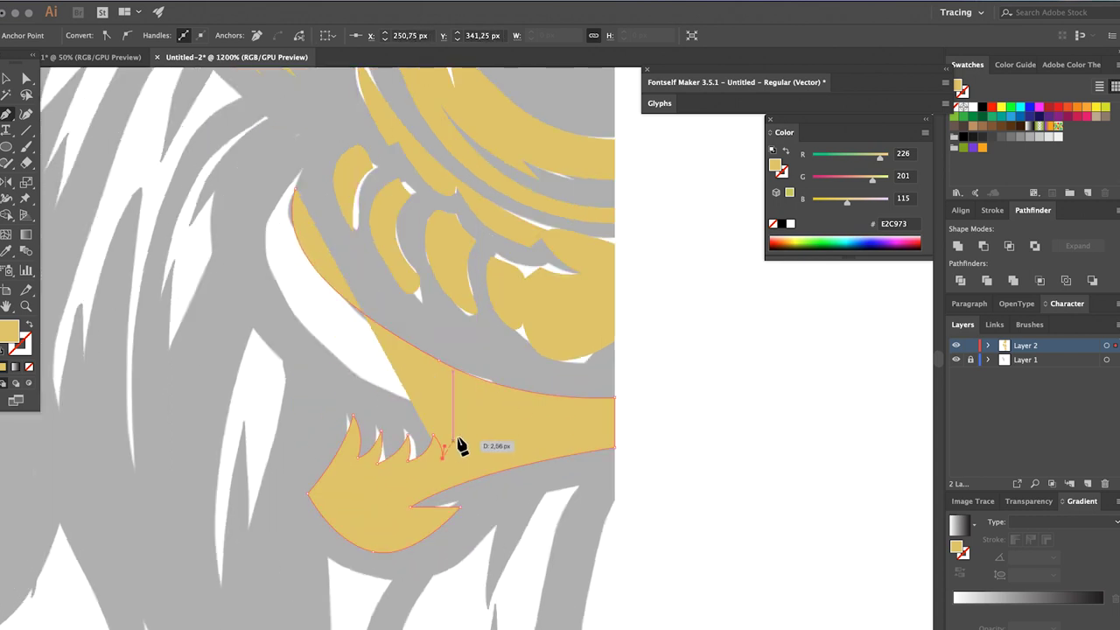
pyautogui.scroll(3, 411, 412)
pyautogui.moveTo(333, 353); pyautogui.dragTo(338, 305)
pyautogui.click(371, 302)
# Step: Trace and close a yellow brow highlight above the eye
pyautogui.scroll(-3, 397, 381)
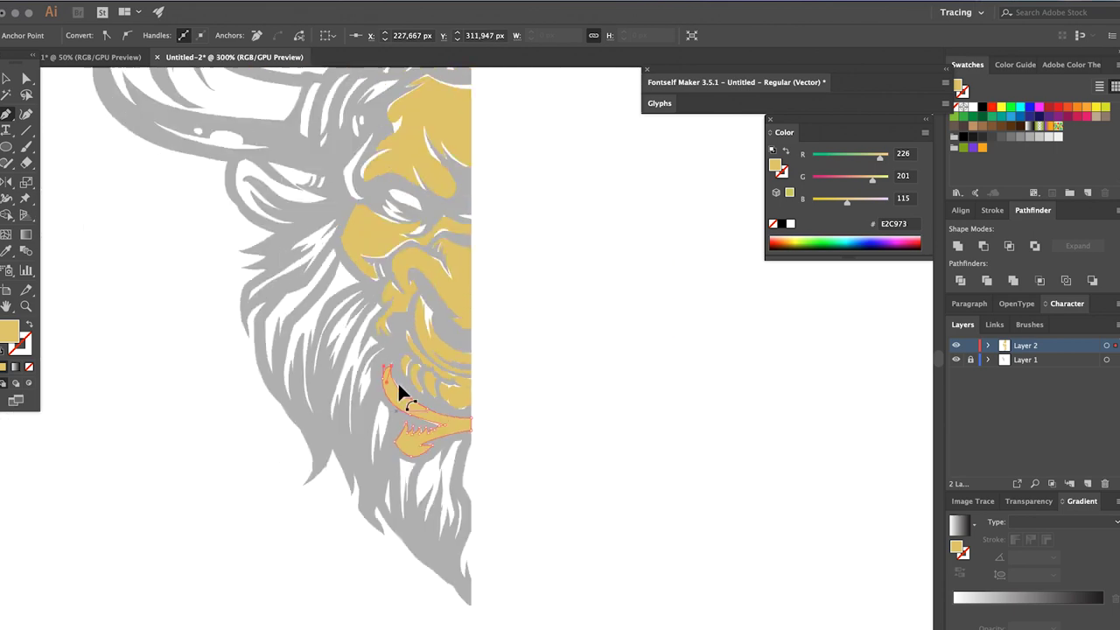
pyautogui.scroll(2, 425, 282)
pyautogui.click(418, 254)
pyautogui.click(394, 403)
pyautogui.moveTo(359, 350); pyautogui.dragTo(354, 288)
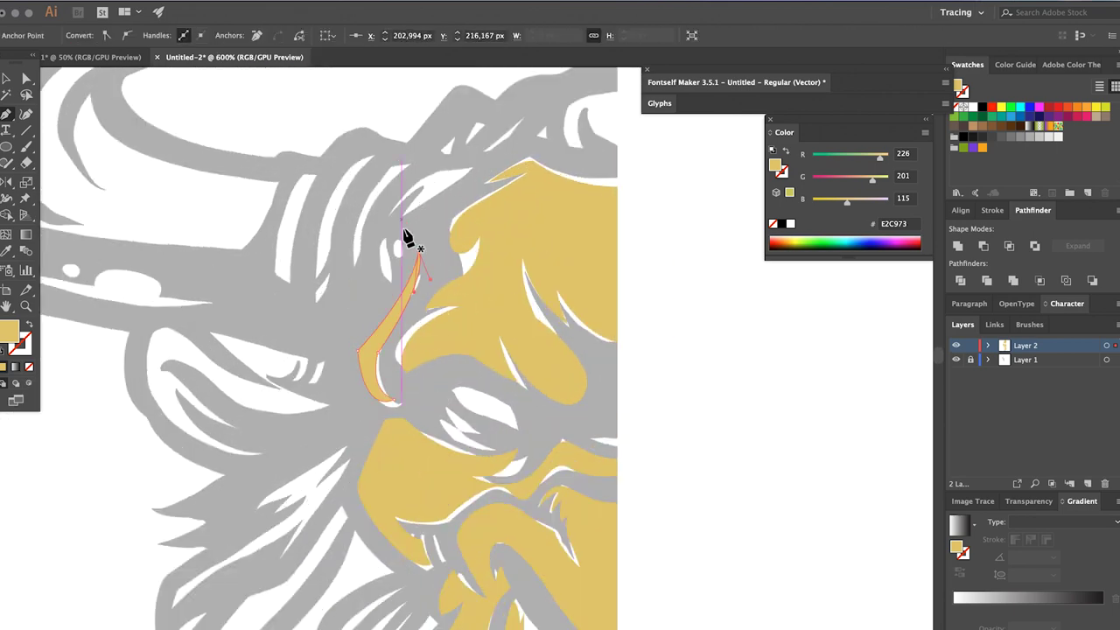
pyautogui.scroll(-2, 405, 236)
pyautogui.scroll(2, 423, 282)
pyautogui.click(424, 286)
pyautogui.click(401, 288)
pyautogui.click(379, 304)
pyautogui.click(394, 247)
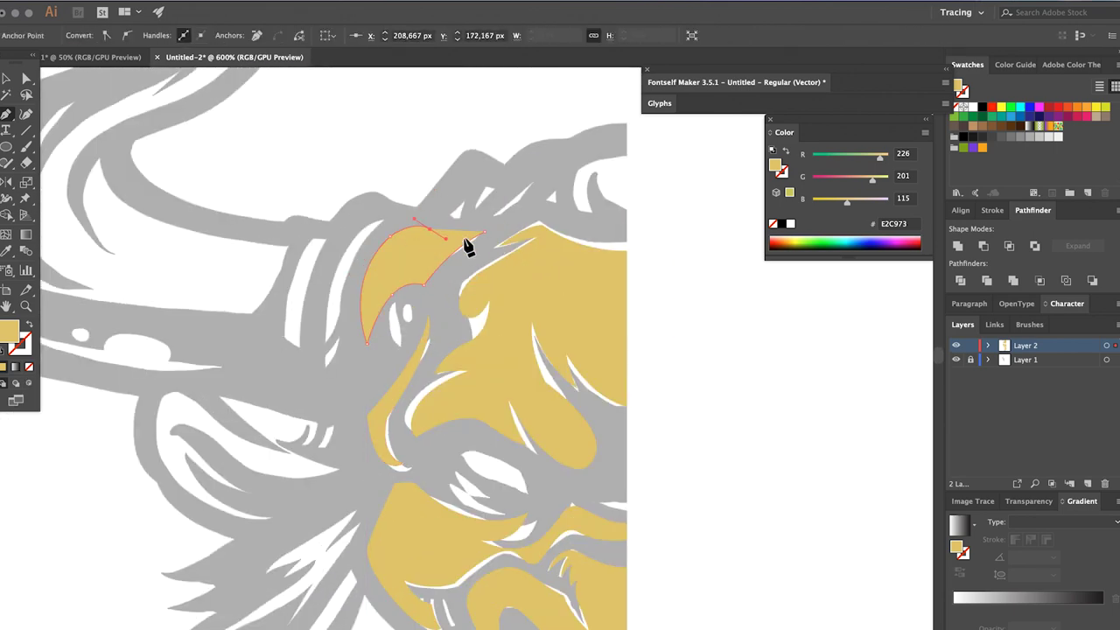
pyautogui.scroll(2, 367, 307)
pyautogui.click(355, 372)
pyautogui.click(414, 254)
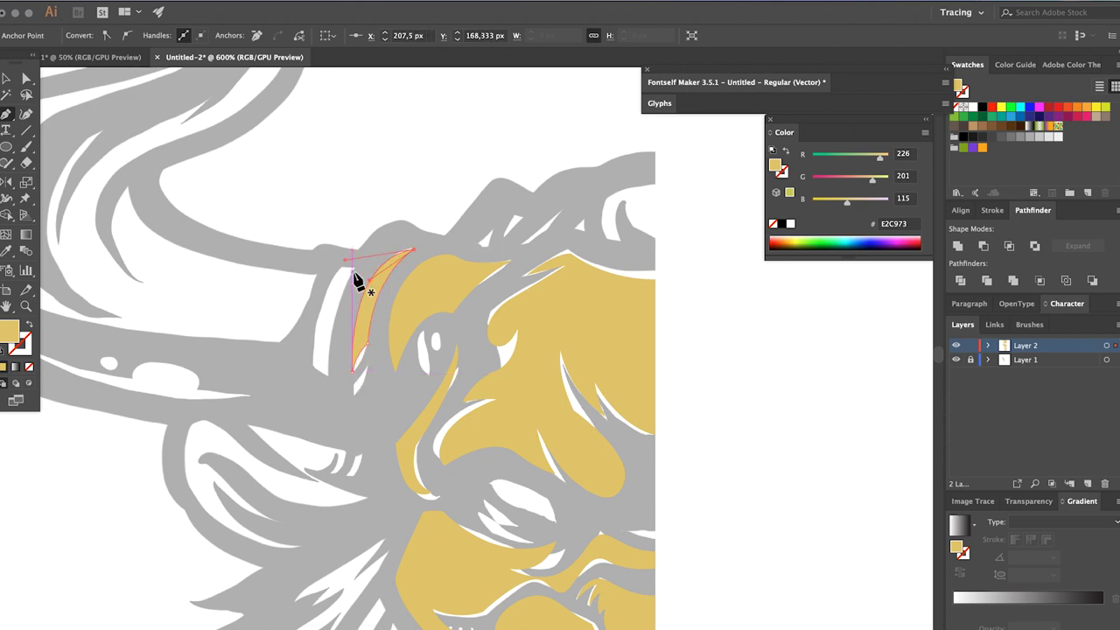
# Step: Add a thin sliver at the horn base and begin a small shape near the eye
pyautogui.click(330, 370)
pyautogui.click(316, 398)
pyautogui.click(327, 371)
pyautogui.scroll(-3, 388, 324)
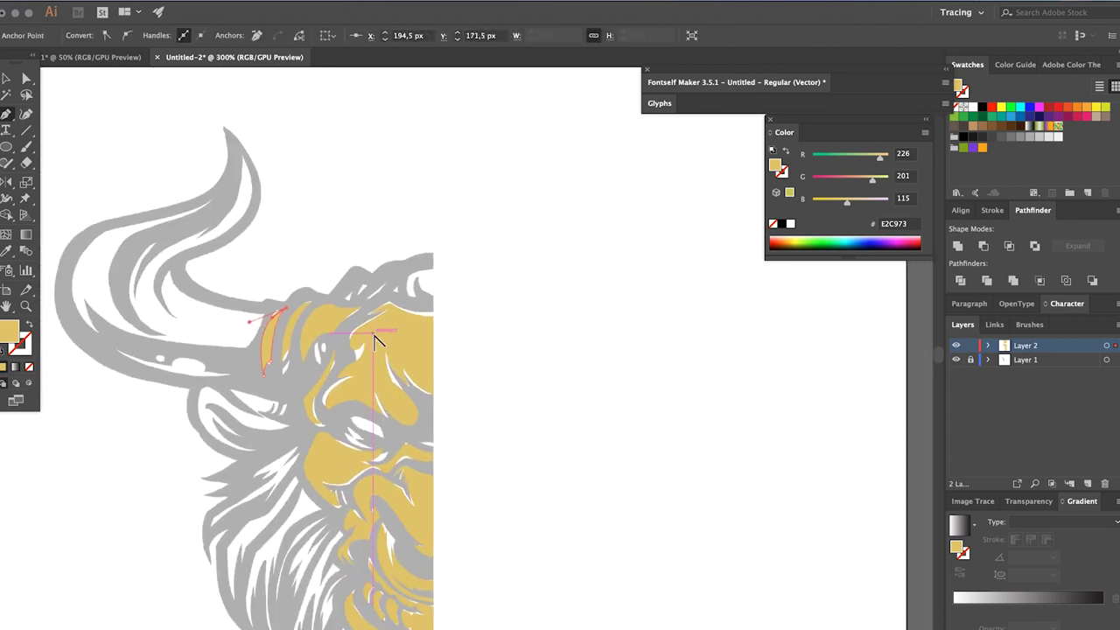
pyautogui.scroll(4, 263, 262)
pyautogui.click(298, 335)
pyautogui.click(400, 368)
pyautogui.scroll(-5, 375, 362)
# Step: Draw a black rectangle covering the whole artboard and send it behind the artwork
pyautogui.scroll(-3, 375, 362)
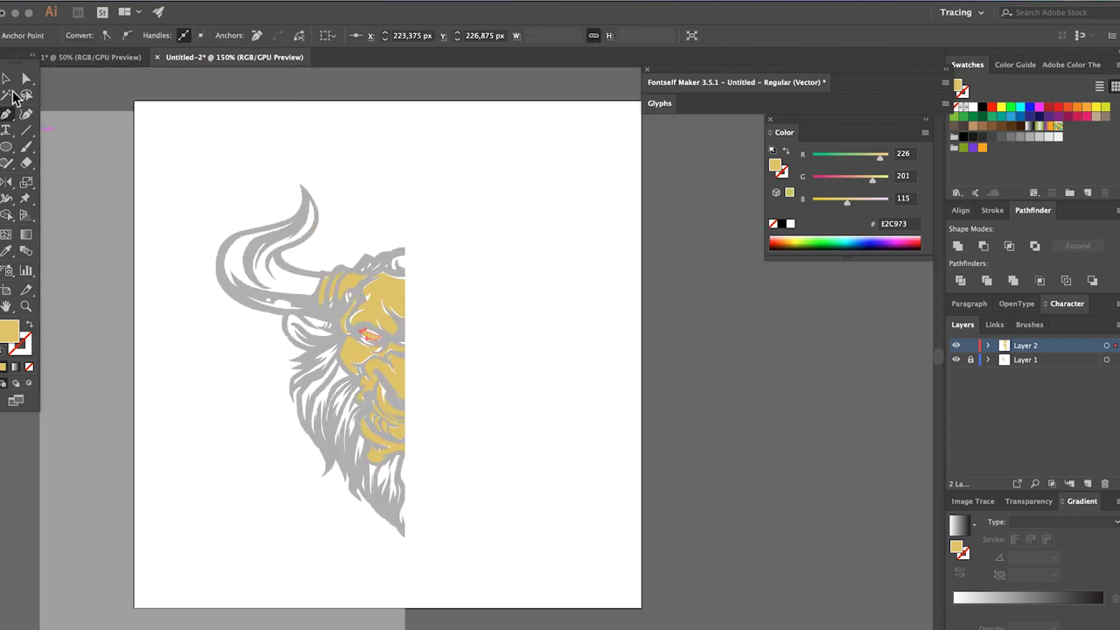
pyautogui.click(6, 146)
pyautogui.click(55, 145)
pyautogui.moveTo(134, 103)
pyautogui.mouseDown()
pyautogui.moveTo(561, 558)
pyautogui.moveTo(641, 608)
pyautogui.mouseUp()
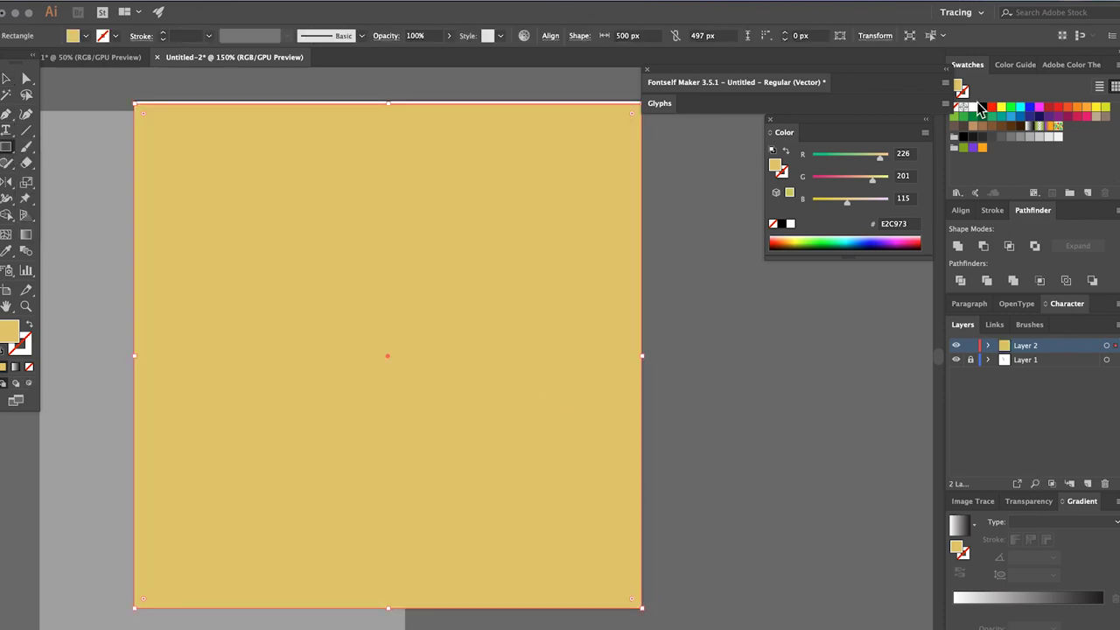
pyautogui.click(982, 106)
pyautogui.hotkey('ctrl', 'shift', '[')
pyautogui.hotkey('ctrl', 'shift', 'a')
pyautogui.scroll(1, 446, 381)
pyautogui.click(446, 380)
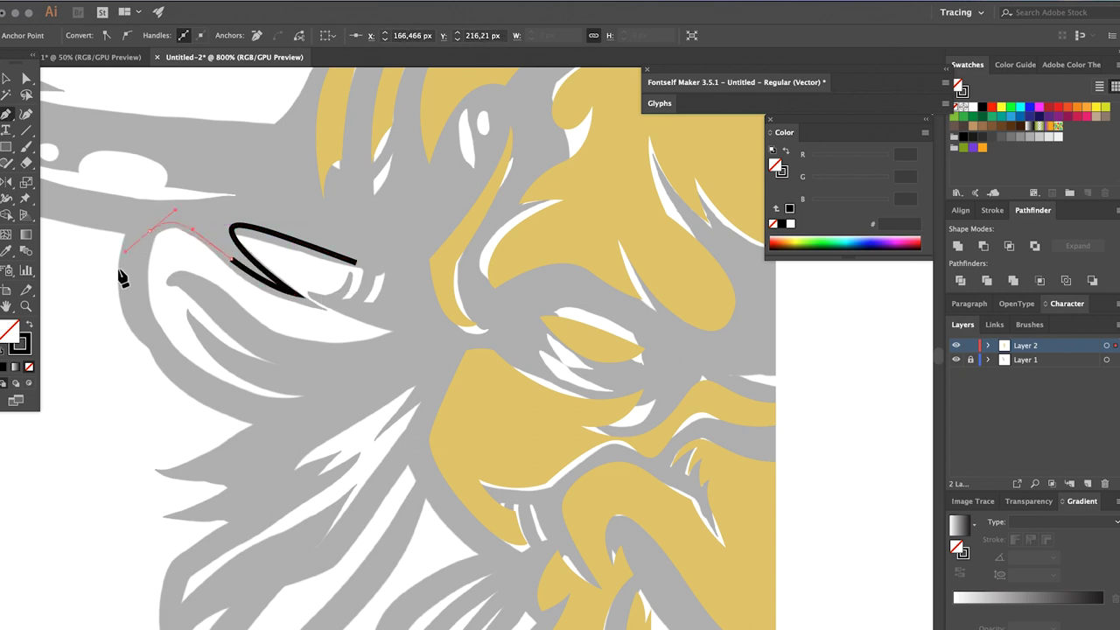
# Step: Pen-trace the curled tuft beside the face and fill it yellow
pyautogui.click(180, 312)
pyautogui.click(300, 370)
pyautogui.click(237, 259)
pyautogui.click(378, 328)
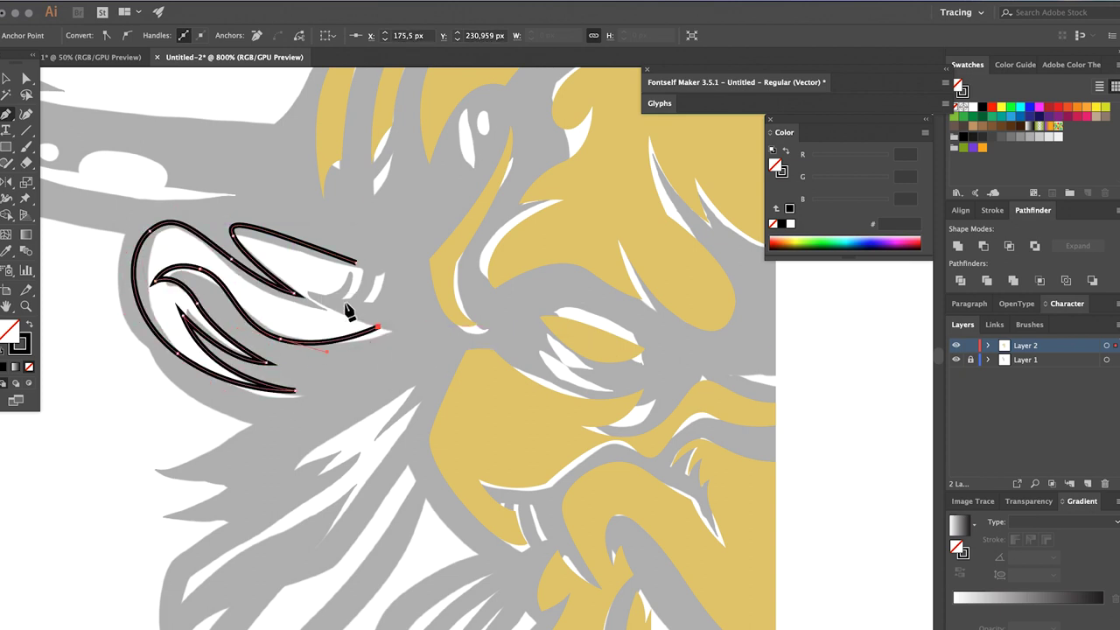
pyautogui.click(362, 295)
pyautogui.hotkey('ctrl', '-')
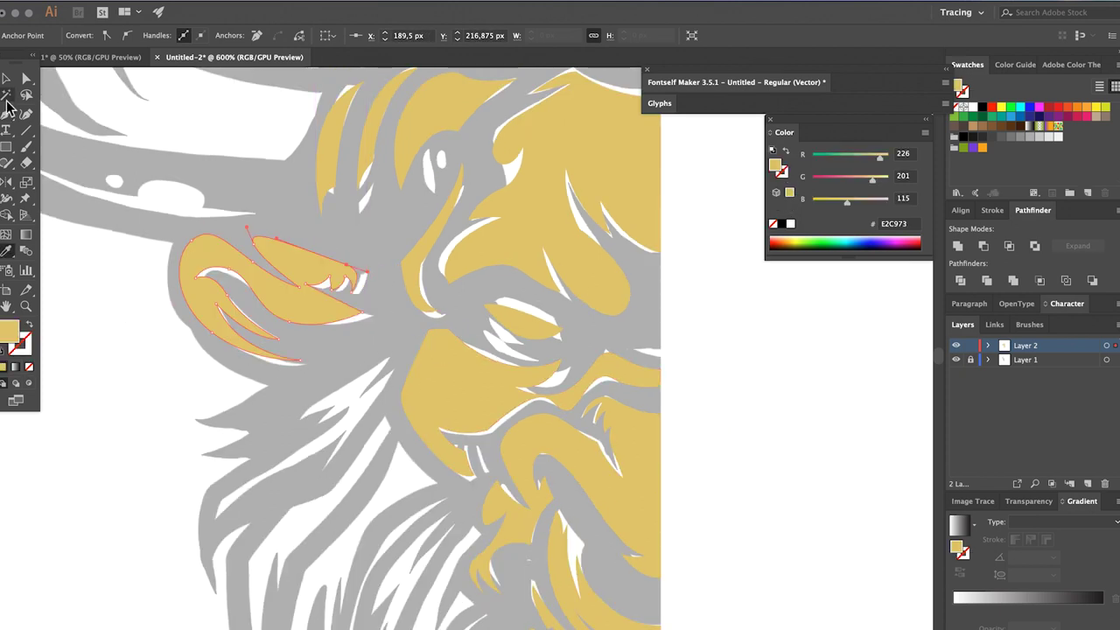
pyautogui.scroll(5, 382, 262)
pyautogui.hotkey('ctrl', '-')
pyautogui.hotkey('ctrl', '+')
# Step: Pen-trace the left horn with curved edges up to its tip and fill it yellow
pyautogui.click(242, 254)
pyautogui.click(263, 308)
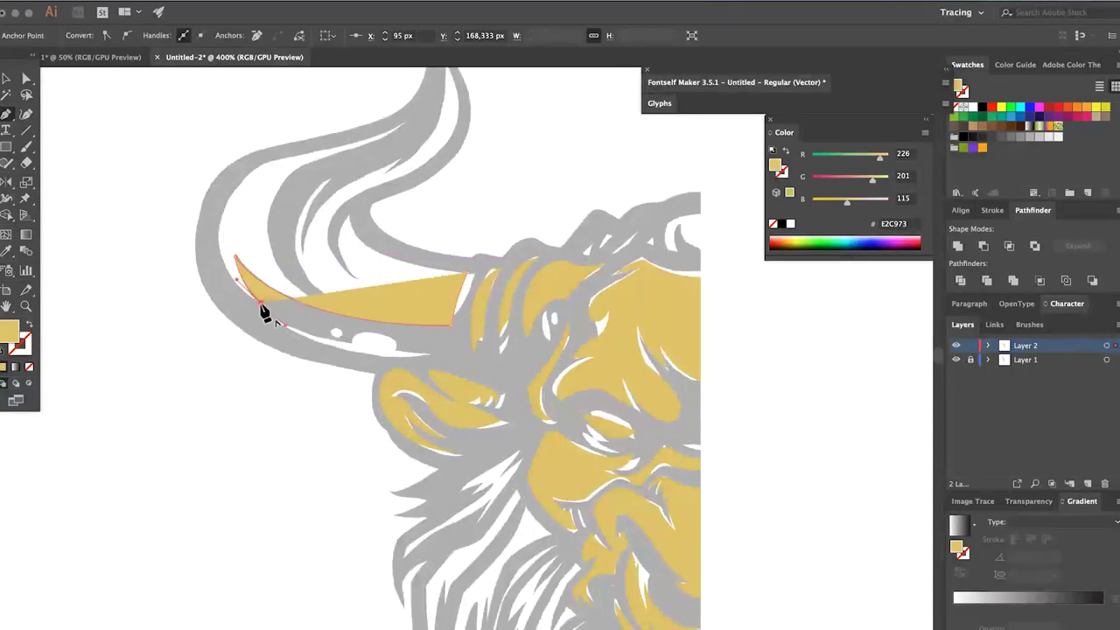
pyautogui.scroll(3, 264, 313)
pyautogui.click(425, 194)
pyautogui.click(319, 238)
pyautogui.hotkey('shift', 'x')
pyautogui.click(285, 287)
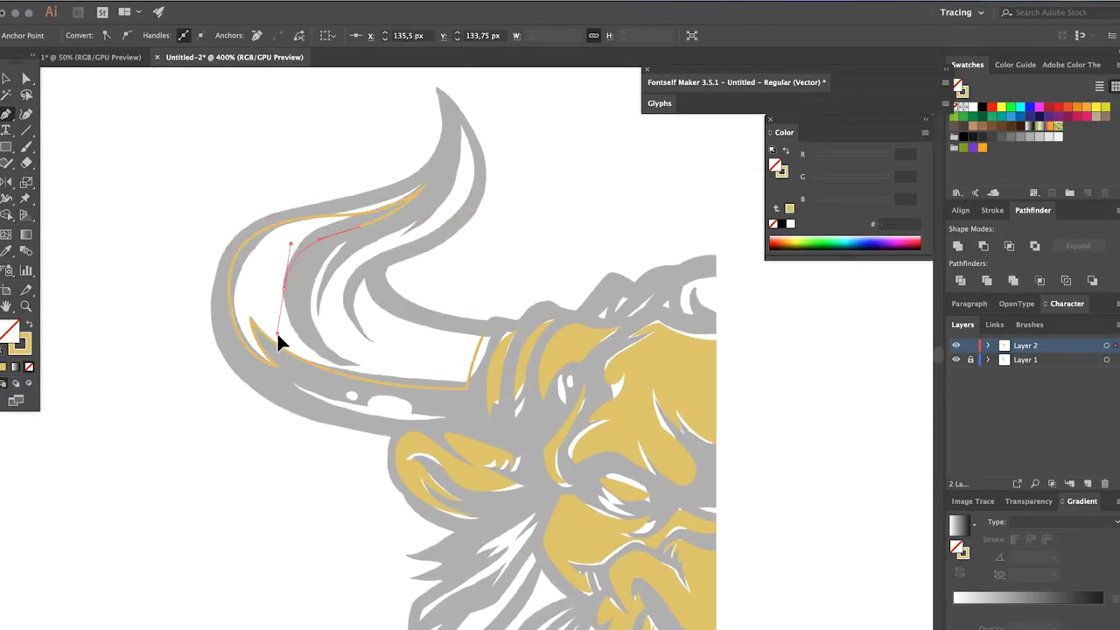
pyautogui.moveTo(335, 249); pyautogui.dragTo(357, 237)
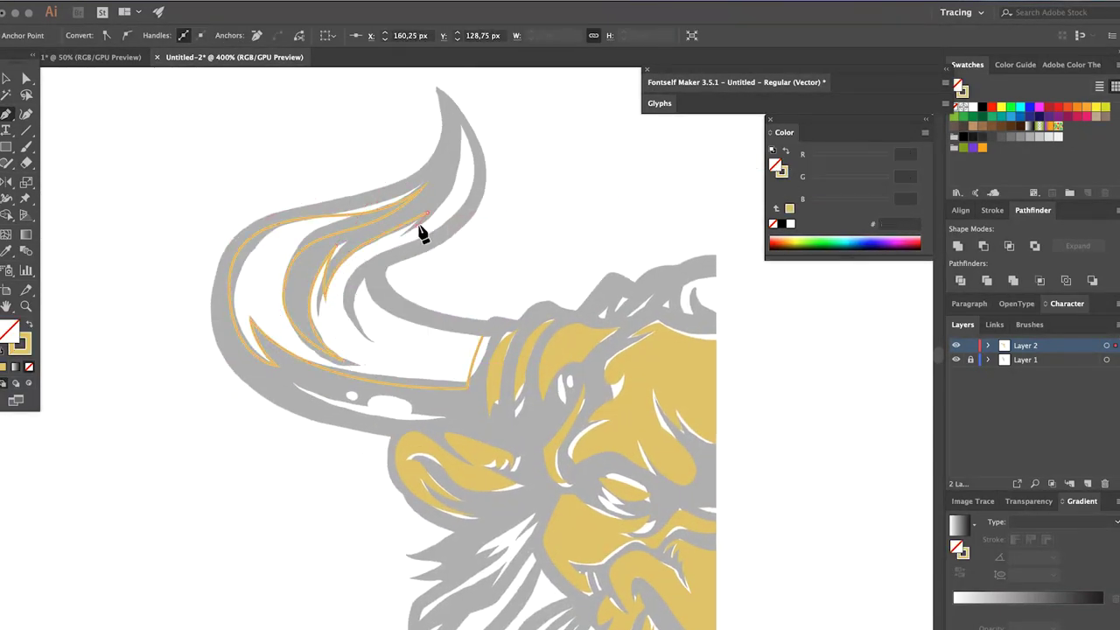
pyautogui.scroll(3, 420, 232)
pyautogui.moveTo(447, 163); pyautogui.dragTo(421, 87)
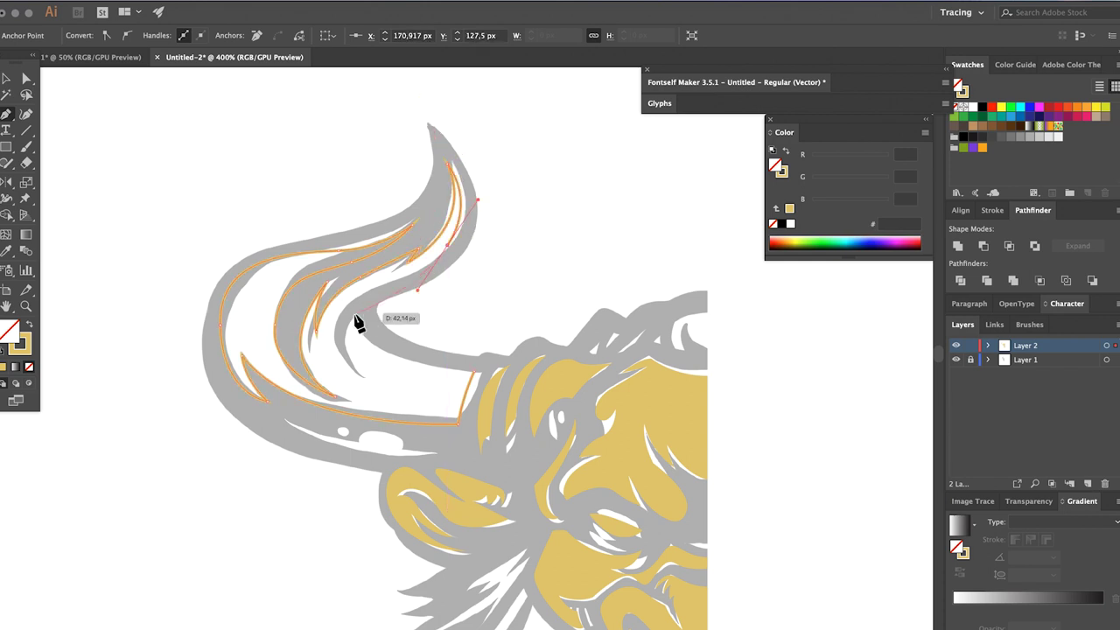
pyautogui.moveTo(337, 337); pyautogui.dragTo(337, 389)
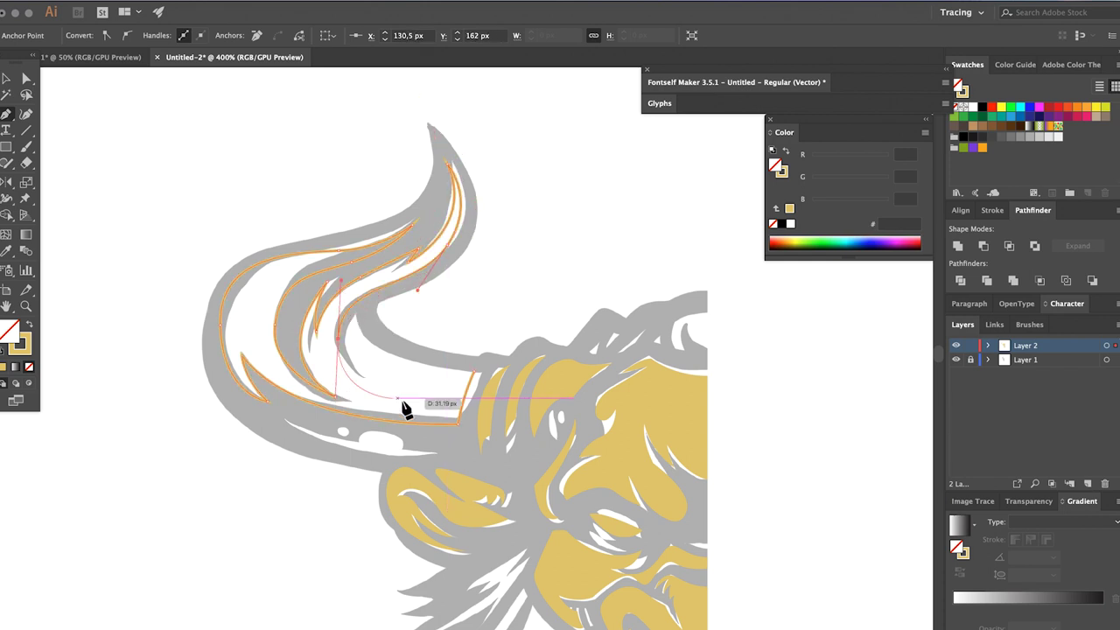
pyautogui.click(785, 153)
# Step: Add a thin yellow strip along the lower horn edge and a small yellow oval on the horn
pyautogui.click(439, 451)
pyautogui.moveTo(282, 419); pyautogui.dragTo(294, 424)
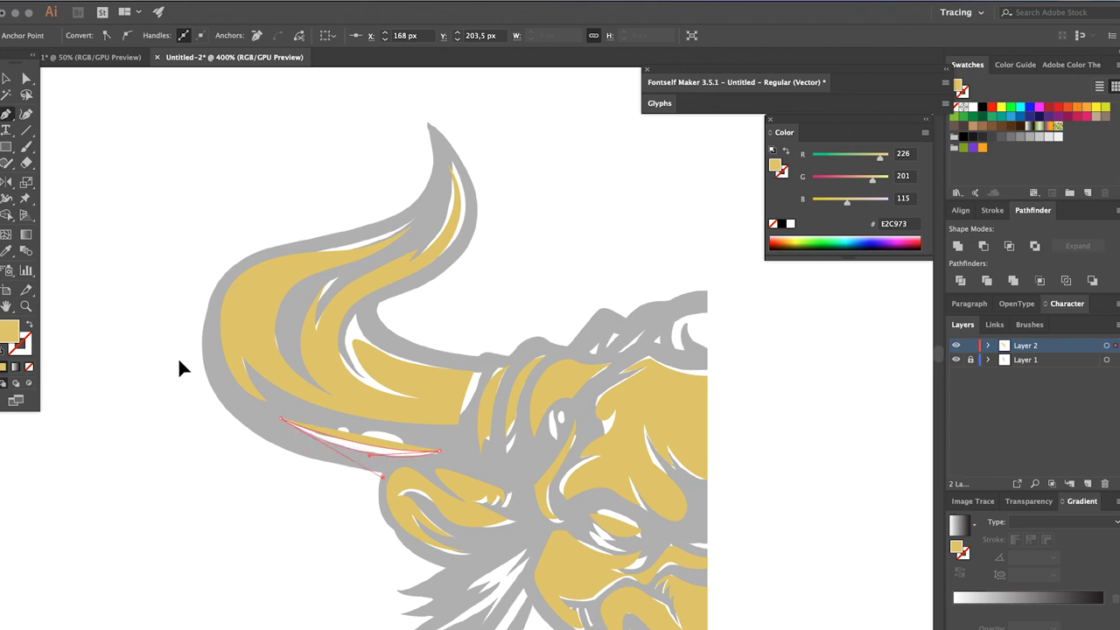
pyautogui.hotkey('ctrl', '+')
pyautogui.press('l')
pyautogui.moveTo(378, 418); pyautogui.dragTo(463, 462)
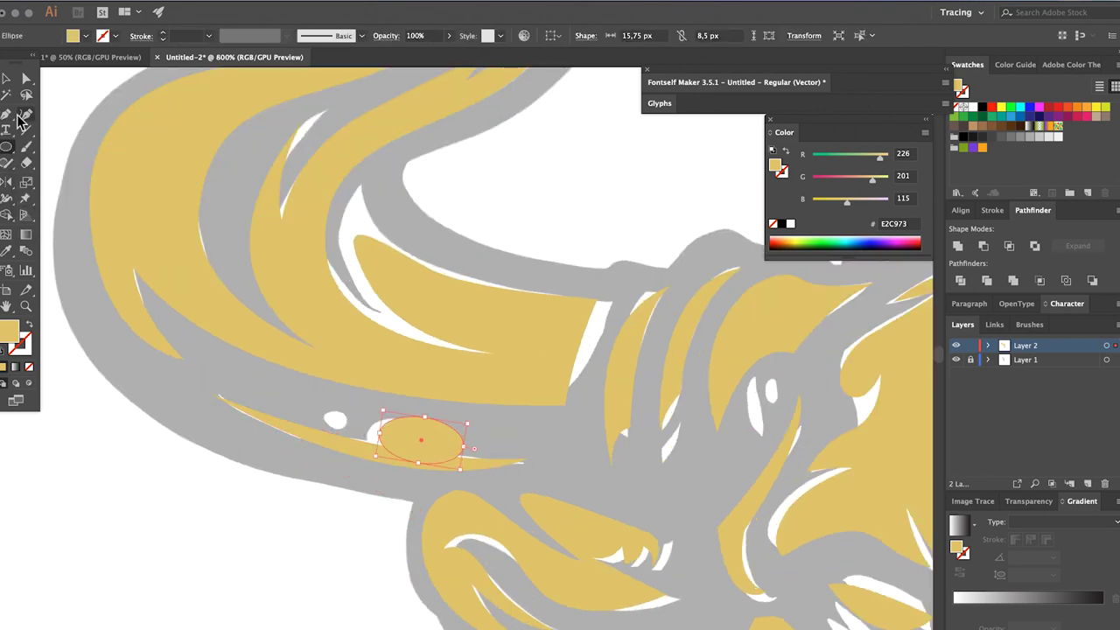
# Step: Pen-trace the first beard strand with a curved edge
pyautogui.press('v')
pyautogui.hotkey('ctrl', '-')
pyautogui.hotkey('ctrl', '-')
pyautogui.hotkey('ctrl', '-')
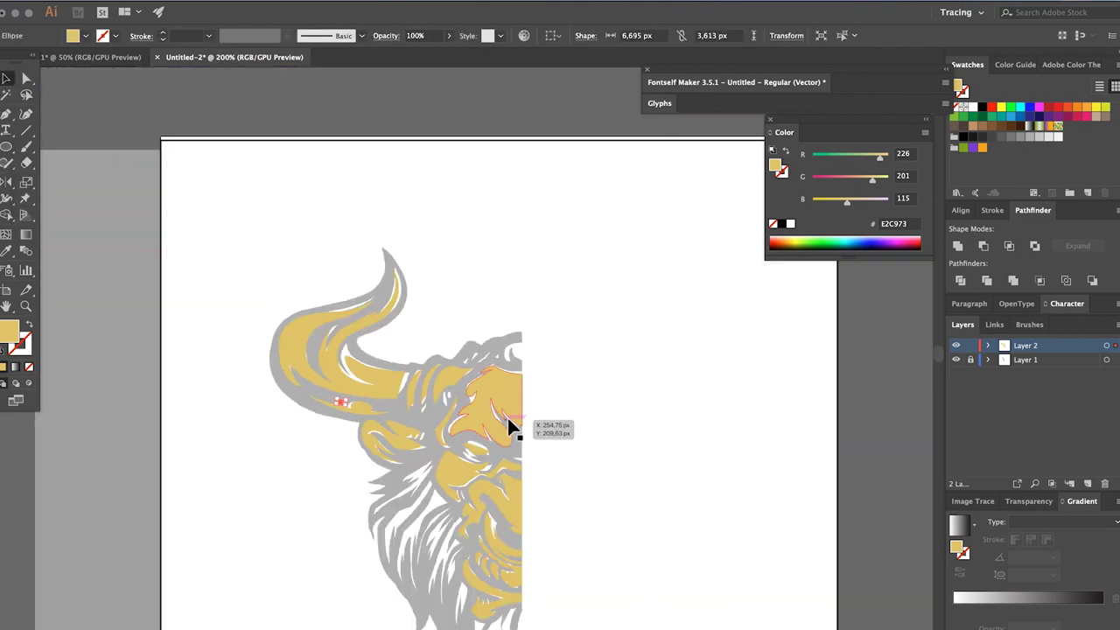
pyautogui.hotkey('ctrl', '+')
pyautogui.hotkey('ctrl', '+')
pyautogui.hotkey('ctrl', '+')
pyautogui.press('p')
pyautogui.click(320, 291)
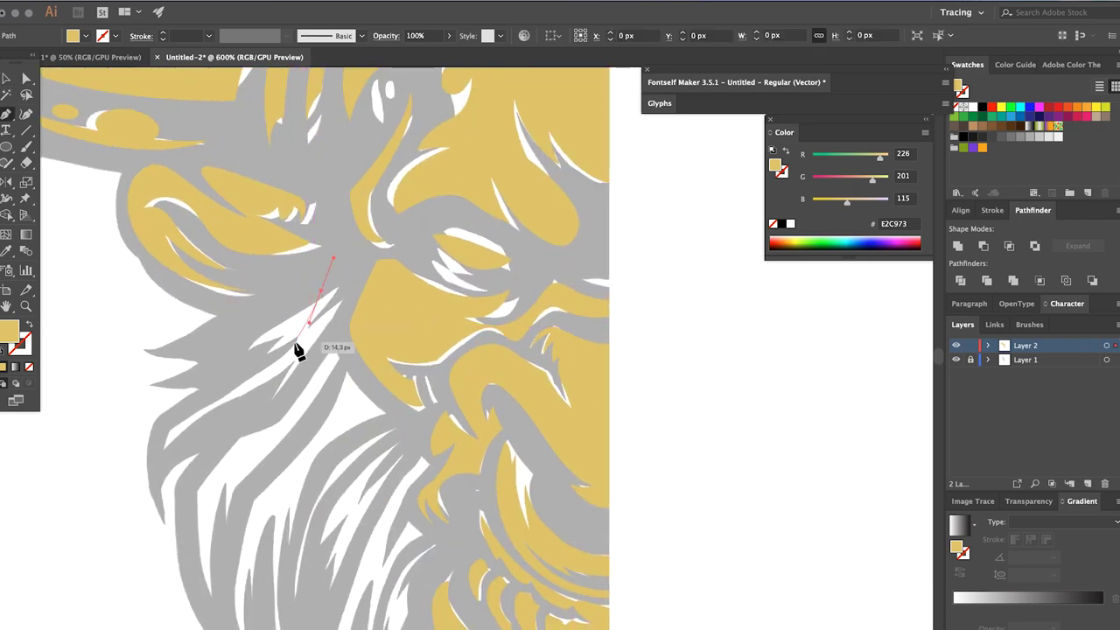
pyautogui.click(271, 395)
pyautogui.click(162, 447)
pyautogui.click(235, 387)
pyautogui.click(259, 351)
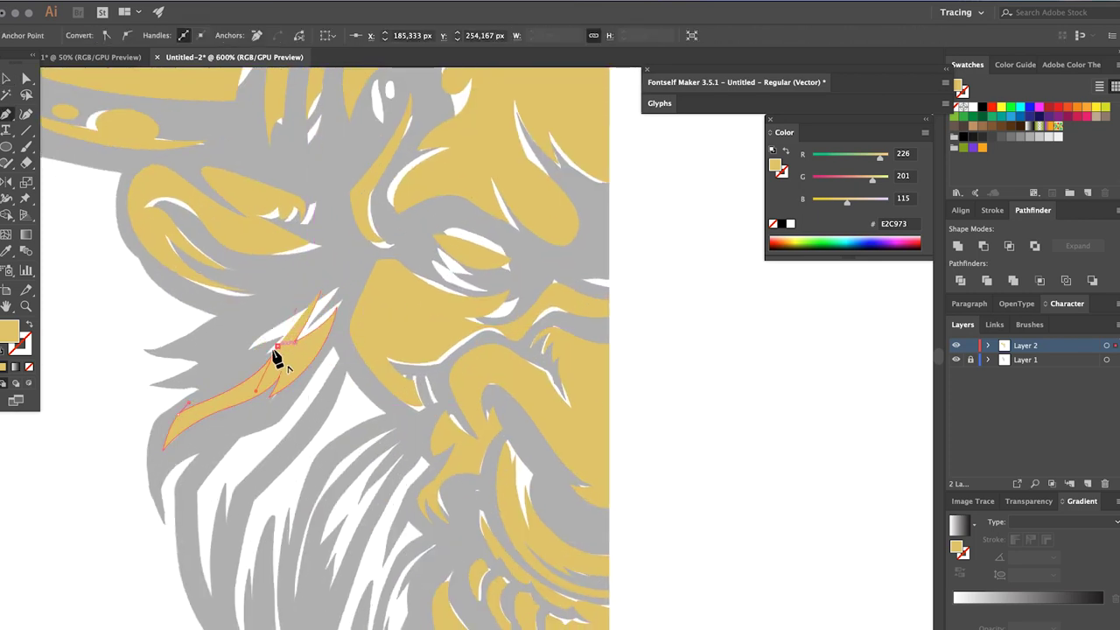
pyautogui.click(266, 319)
pyautogui.moveTo(342, 368); pyautogui.dragTo(339, 277)
# Step: Trace the next beard strand down the beard, curving its outline to the top point
pyautogui.click(332, 257)
pyautogui.click(282, 359)
pyautogui.click(244, 378)
pyautogui.click(213, 516)
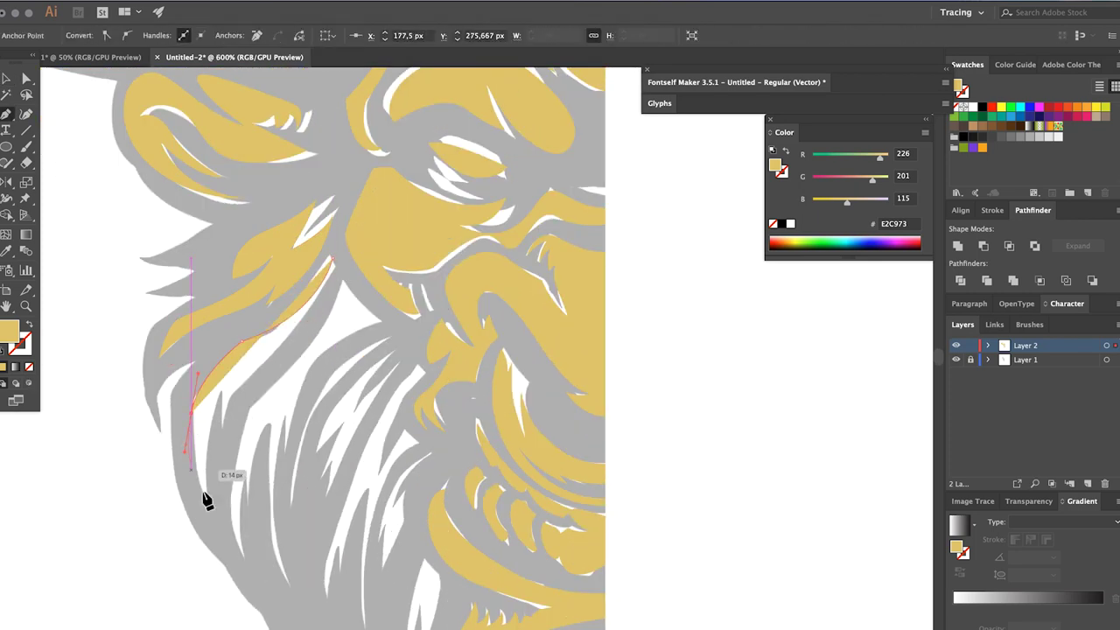
pyautogui.moveTo(256, 424); pyautogui.dragTo(261, 359)
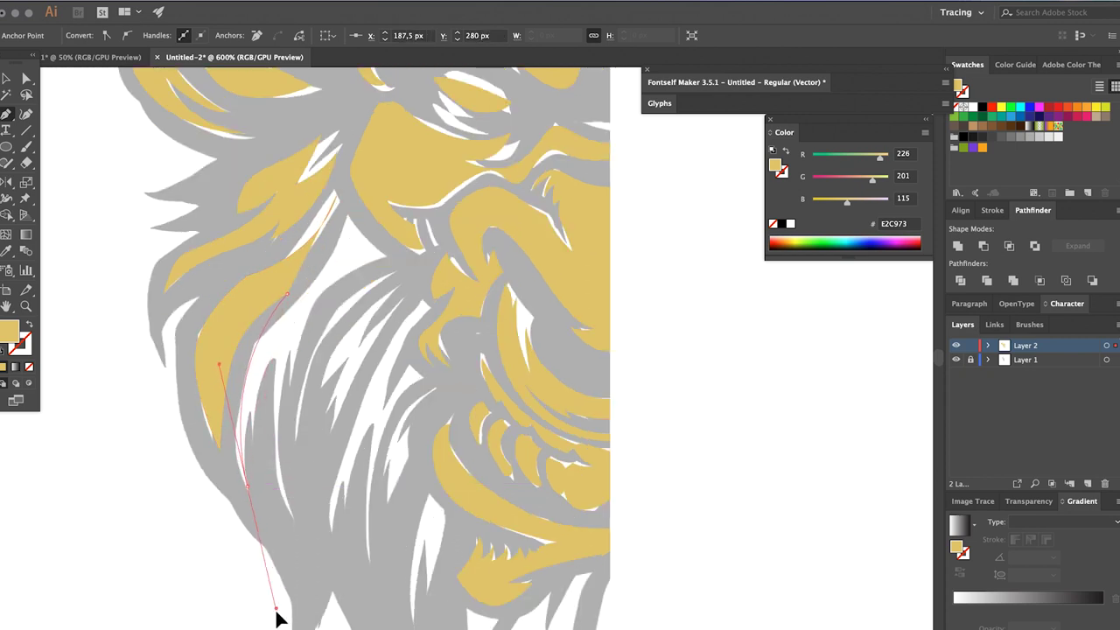
pyautogui.click(259, 393)
pyautogui.click(278, 523)
pyautogui.scroll(3, 280, 452)
pyautogui.moveTo(279, 396); pyautogui.dragTo(297, 426)
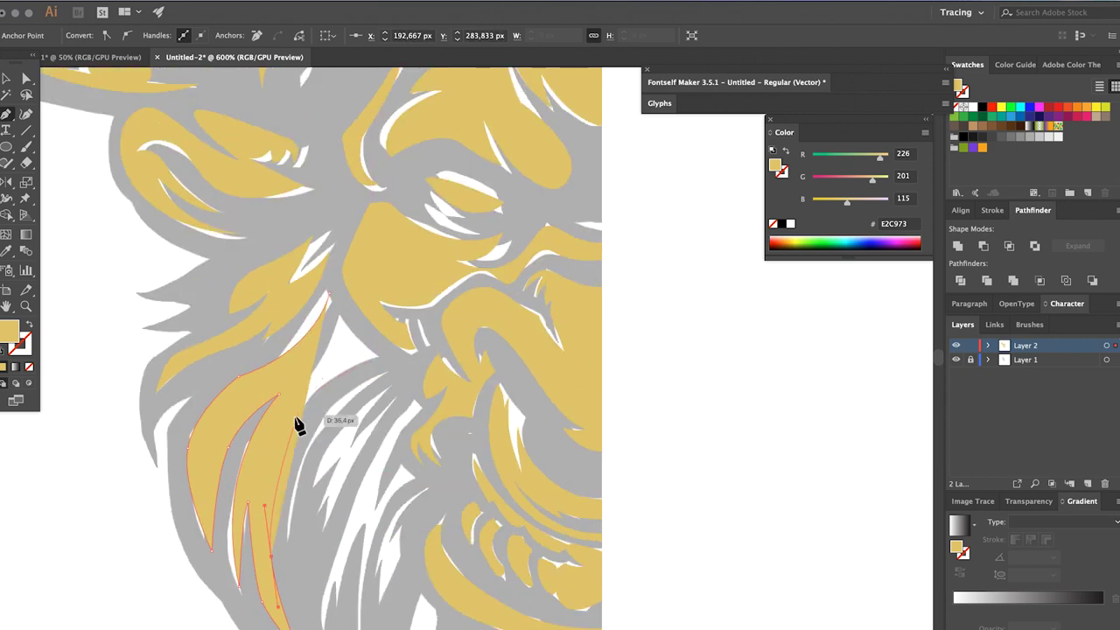
pyautogui.click(355, 366)
pyautogui.moveTo(378, 359); pyautogui.dragTo(342, 328)
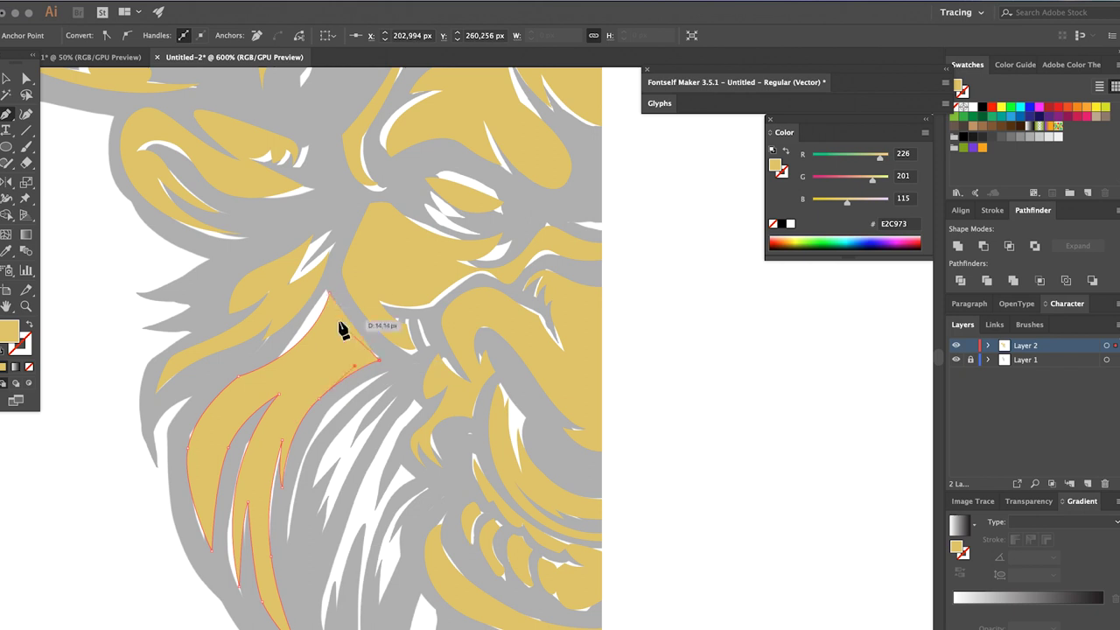
pyautogui.keyDown('ctrl'); pyautogui.click(326, 272); pyautogui.keyUp('ctrl')
# Step: Trace another beard strand with curved sides
pyautogui.click(377, 307)
pyautogui.scroll(-2, 349, 393)
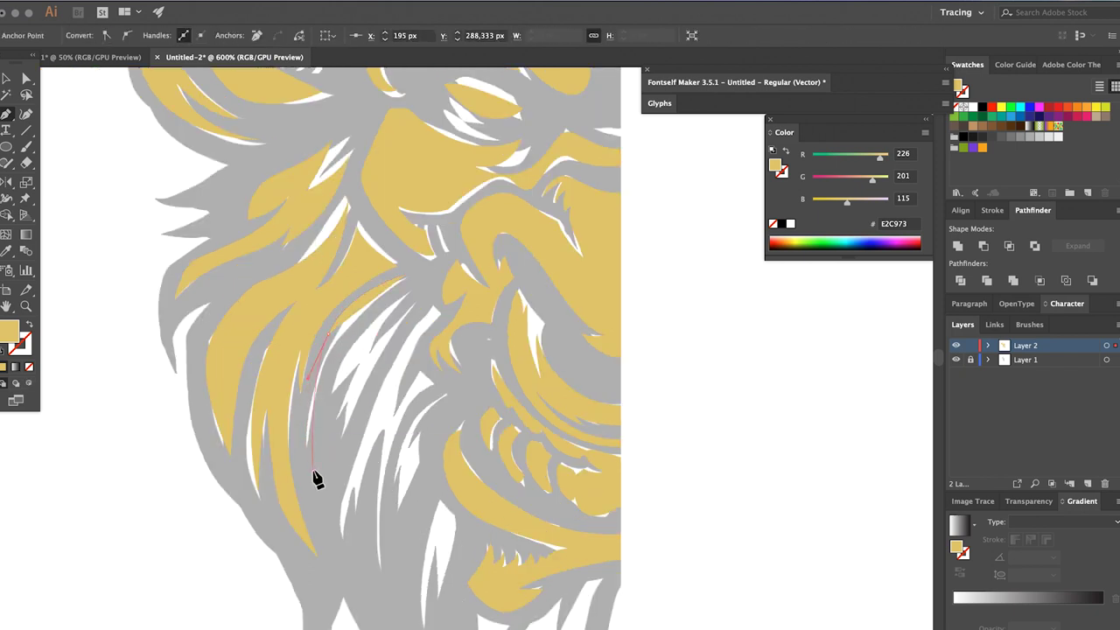
pyautogui.click(312, 468)
pyautogui.moveTo(333, 380); pyautogui.dragTo(337, 433)
pyautogui.moveTo(383, 362); pyautogui.dragTo(392, 372)
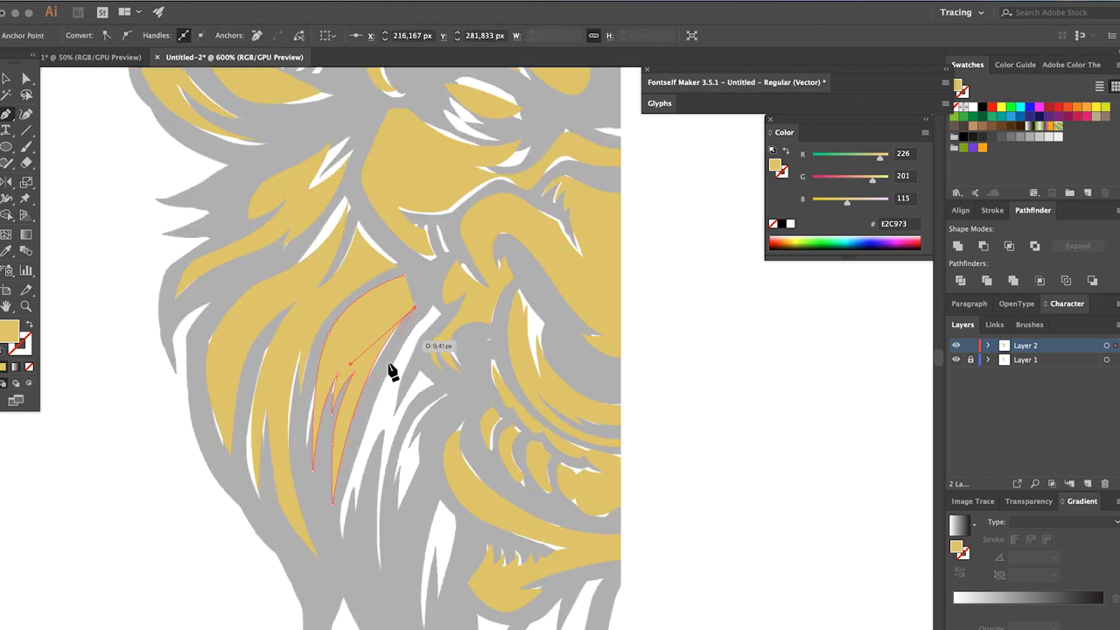
pyautogui.moveTo(360, 519); pyautogui.dragTo(370, 472)
pyautogui.scroll(-2, 370, 472)
pyautogui.scroll(-2, 362, 383)
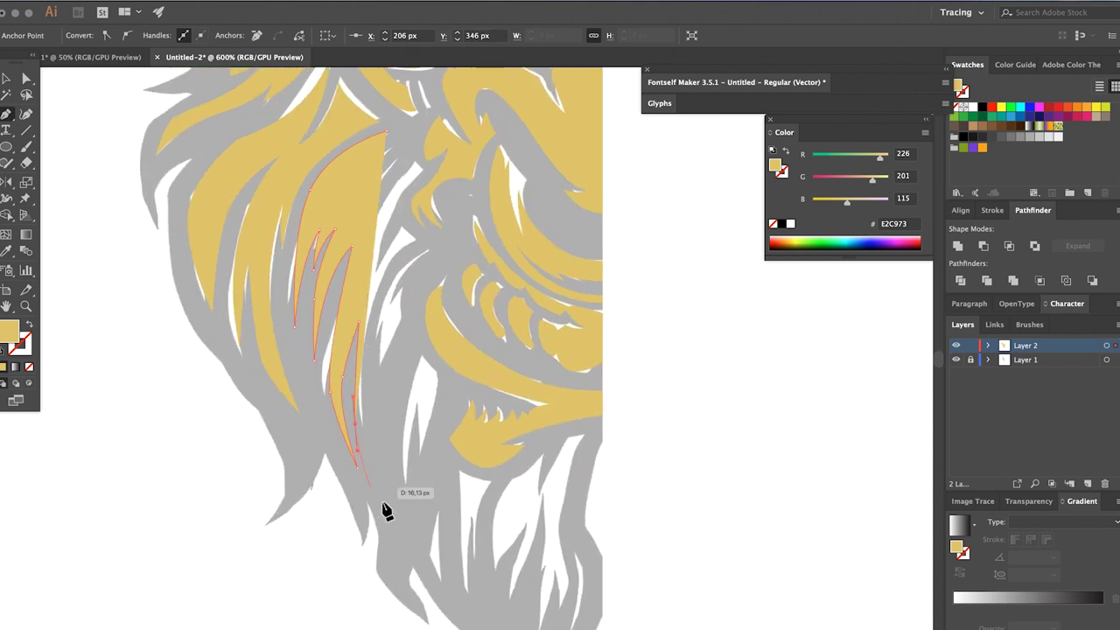
pyautogui.scroll(-2, 384, 513)
# Step: Trace a strand running up the beard with a curved top near the strand tips
pyautogui.click(369, 469)
pyautogui.click(419, 327)
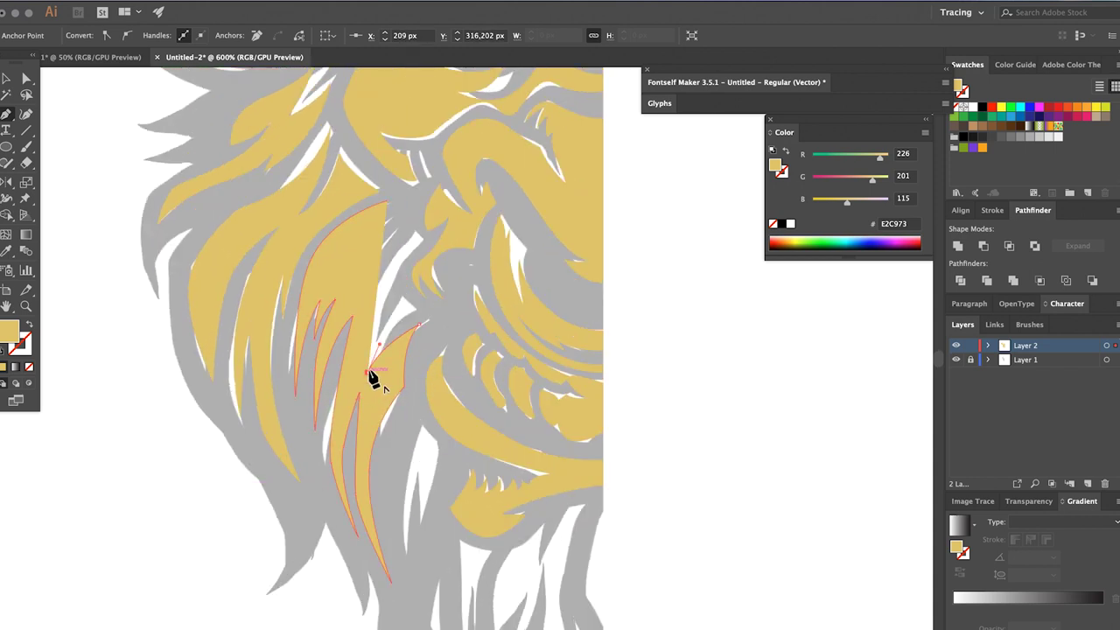
pyautogui.scroll(2, 412, 357)
pyautogui.moveTo(398, 350); pyautogui.dragTo(426, 306)
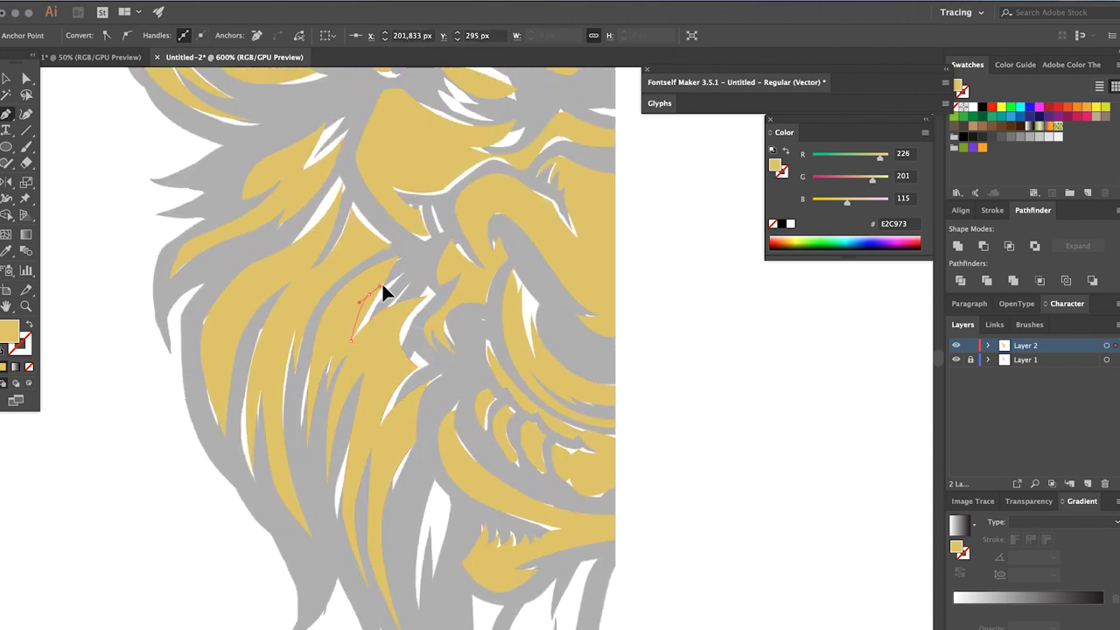
pyautogui.scroll(-2, 380, 320)
pyautogui.scroll(2, 380, 320)
# Step: Trace a small closed strand shape beside the face
pyautogui.click(389, 394)
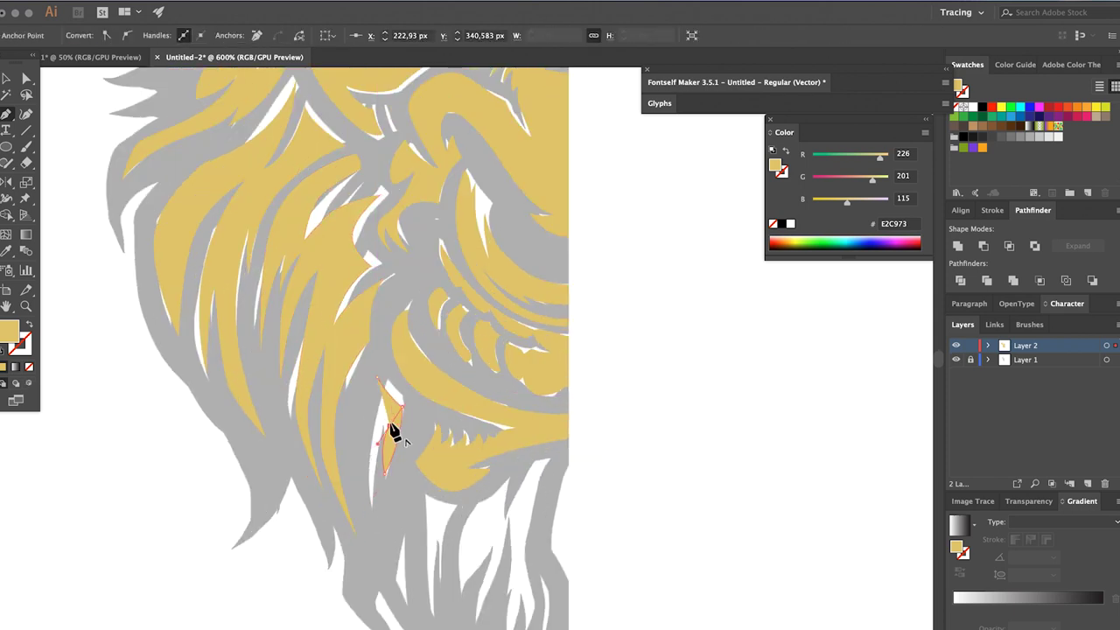
pyautogui.scroll(-2, 353, 438)
pyautogui.click(328, 328)
pyautogui.click(354, 354)
pyautogui.click(337, 424)
pyautogui.click(333, 485)
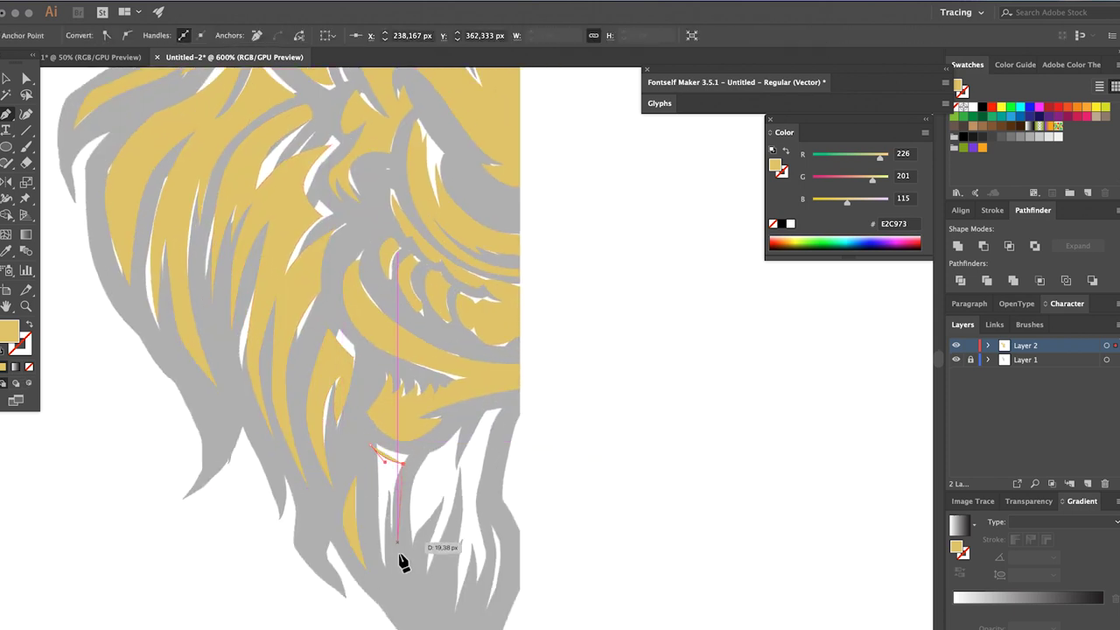
# Step: Trace and close a multi-lobed strand lower on the beard
pyautogui.click(435, 445)
pyautogui.scroll(-2, 446, 451)
pyautogui.click(367, 480)
pyautogui.click(367, 508)
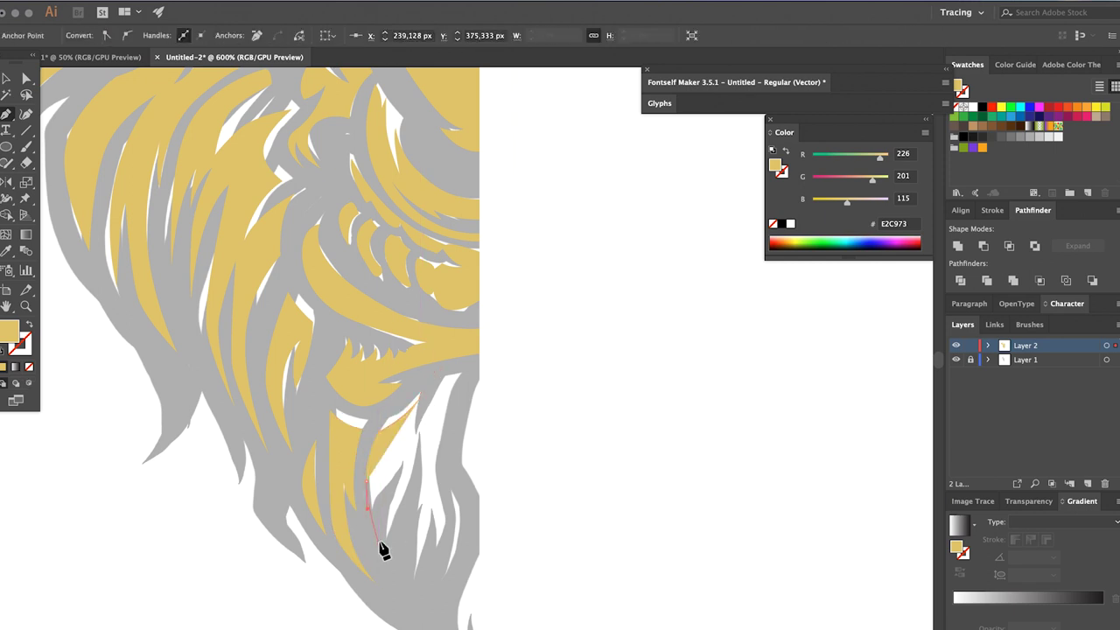
pyautogui.moveTo(435, 458); pyautogui.dragTo(459, 382)
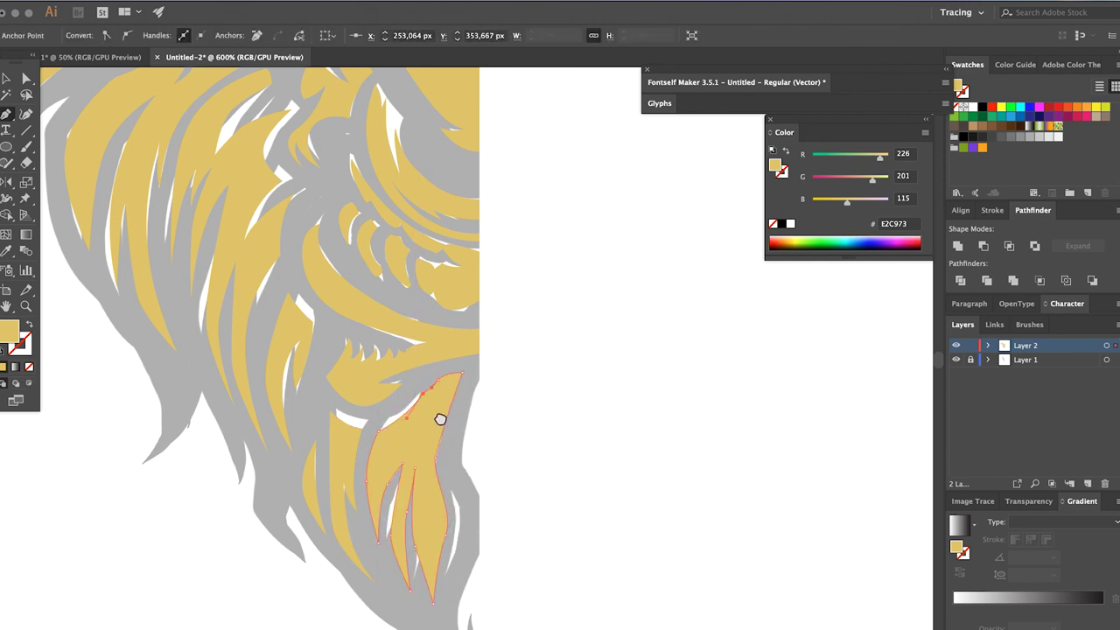
pyautogui.click(440, 419)
pyautogui.scroll(-1, 442, 455)
pyautogui.scroll(-1, 446, 463)
# Step: Trace the head's centre edge down to the chin and a curved sliver on the head top
pyautogui.click(435, 382)
pyautogui.click(429, 516)
pyautogui.moveTo(455, 602); pyautogui.dragTo(470, 618)
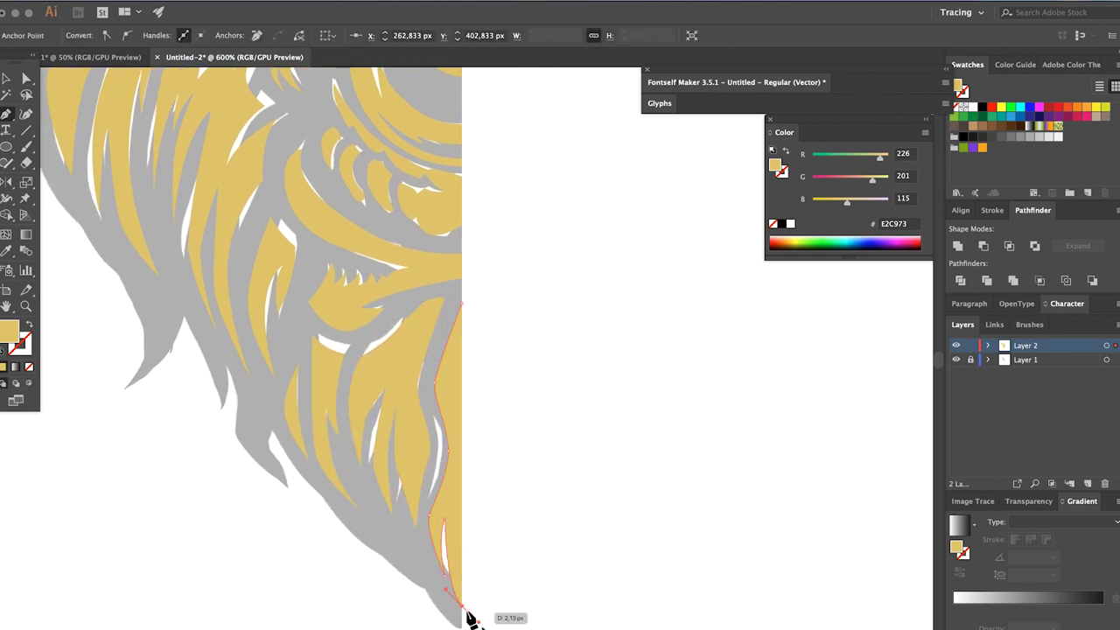
pyautogui.scroll(-3, 472, 342)
pyautogui.scroll(5, 393, 204)
pyautogui.moveTo(361, 239); pyautogui.dragTo(391, 214)
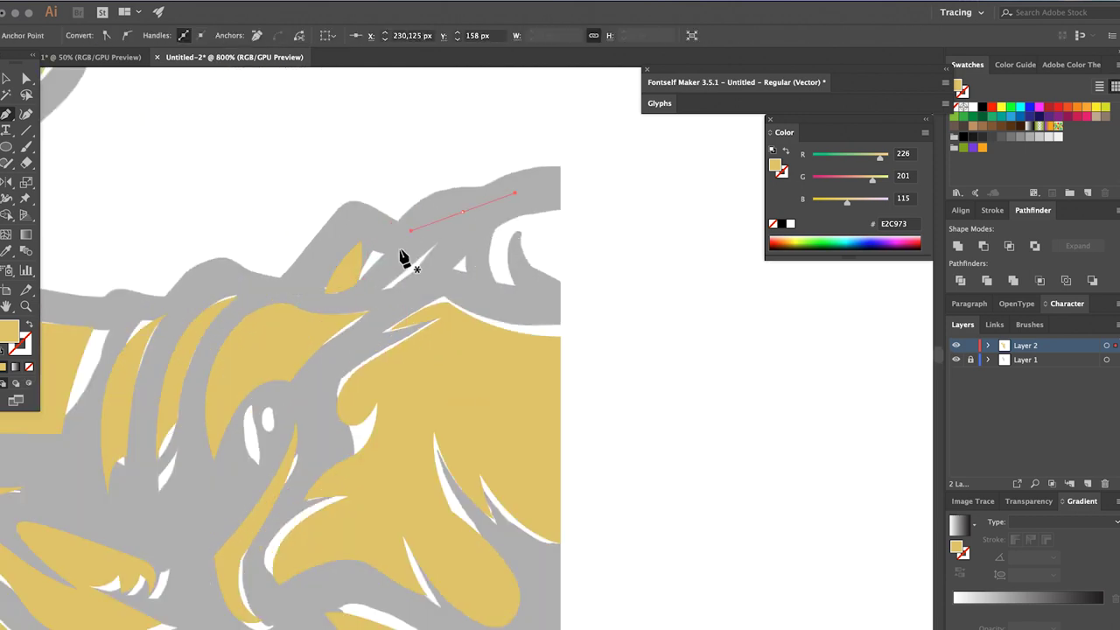
pyautogui.moveTo(453, 266); pyautogui.dragTo(512, 305)
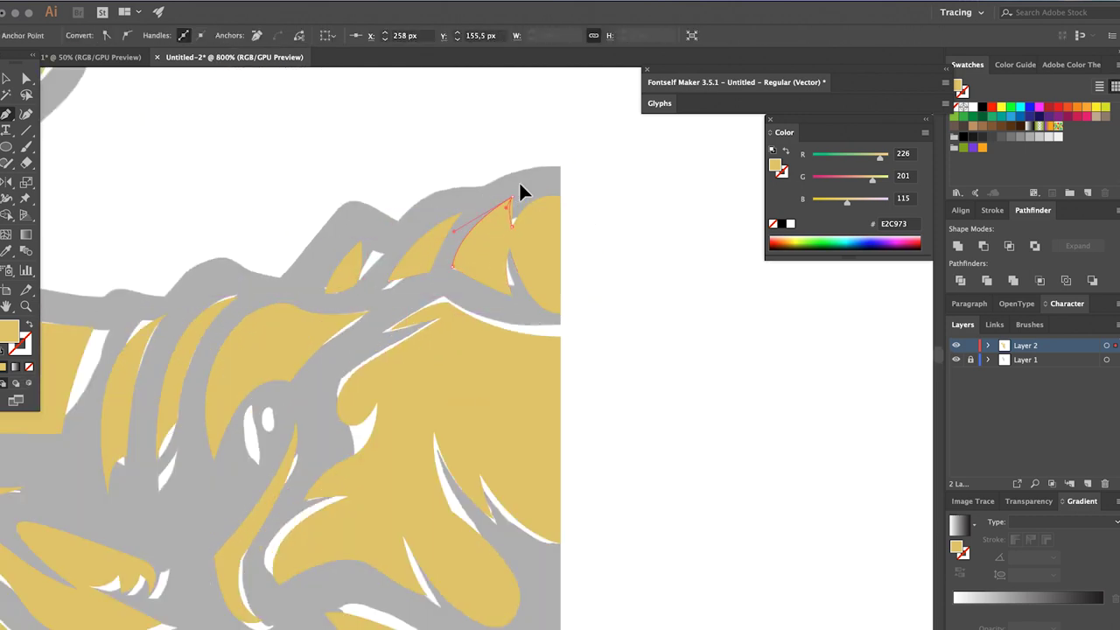
# Step: Select the half head and place a reflected copy to complete the symmetrical face
pyautogui.hotkey('ctrl', '0')
pyautogui.press('v')
pyautogui.hotkey('ctrl', 'a')
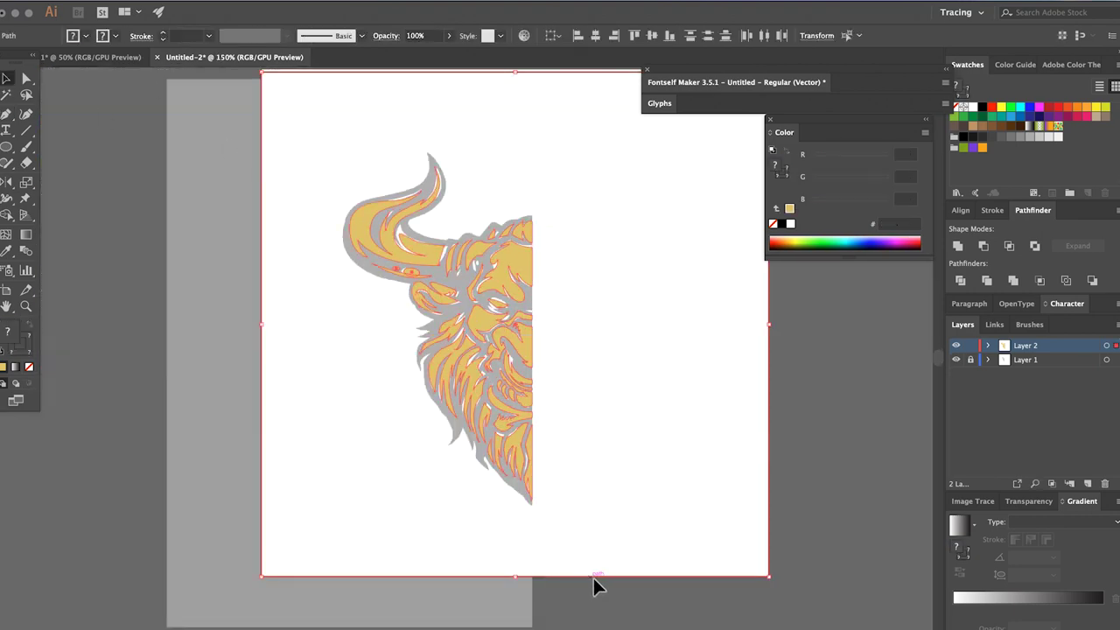
pyautogui.click(533, 480)
pyautogui.moveTo(569, 228); pyautogui.dragTo(535, 157)
pyautogui.press('v')
pyautogui.hotkey('ctrl', 'a')
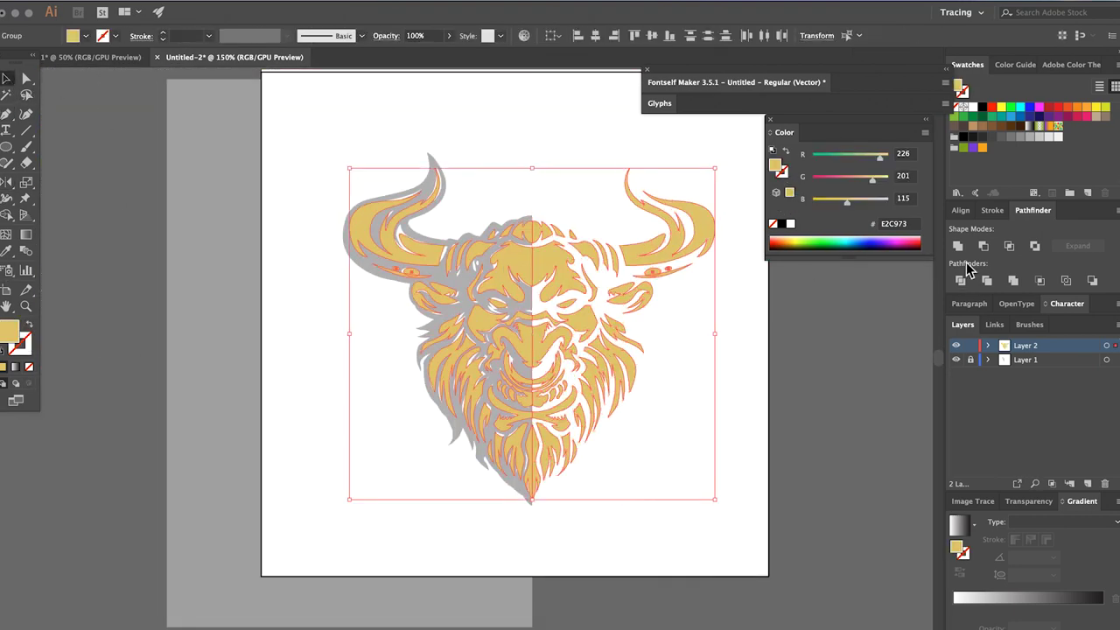
# Step: Hide the reference image layer, fill the artboard rectangle black, and select the head group
pyautogui.click(956, 360)
pyautogui.click(793, 154)
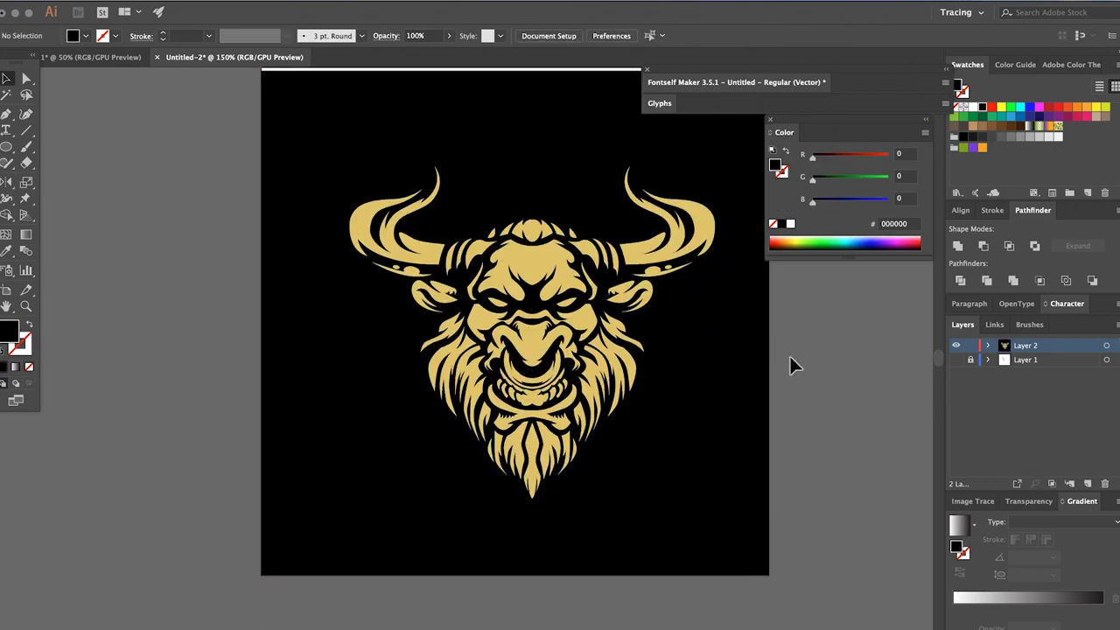
pyautogui.hotkey('ctrl', '1')
pyautogui.keyDown('shift'); pyautogui.click(508, 338); pyautogui.keyUp('shift')
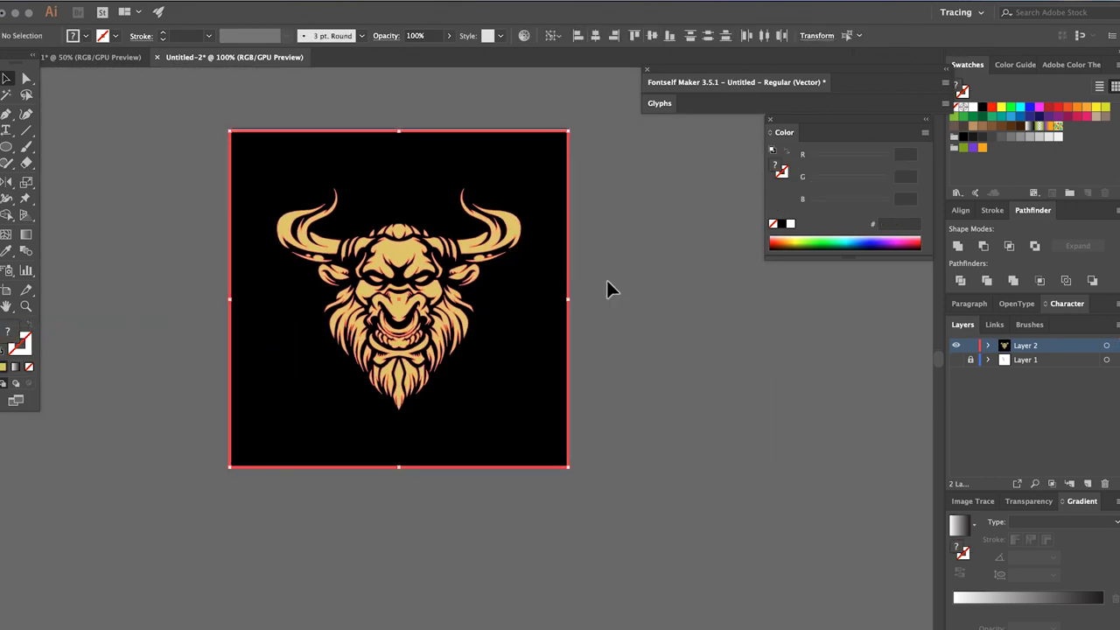
pyautogui.scroll(2, 392, 255)
# Step: Inside the head group, colour the ears and mouth orange and the eyes and teeth pale cream
pyautogui.doubleClick(376, 335)
pyautogui.scroll(1, 407, 267)
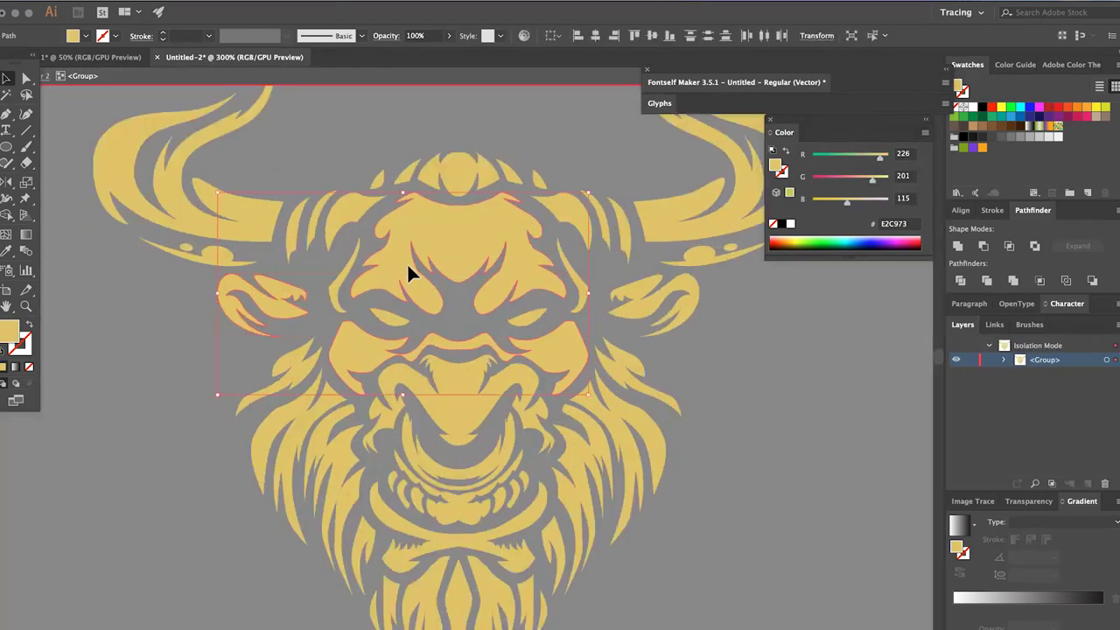
pyautogui.keyDown('shift'); pyautogui.click(626, 308); pyautogui.keyUp('shift')
pyautogui.scroll(-1, 525, 377)
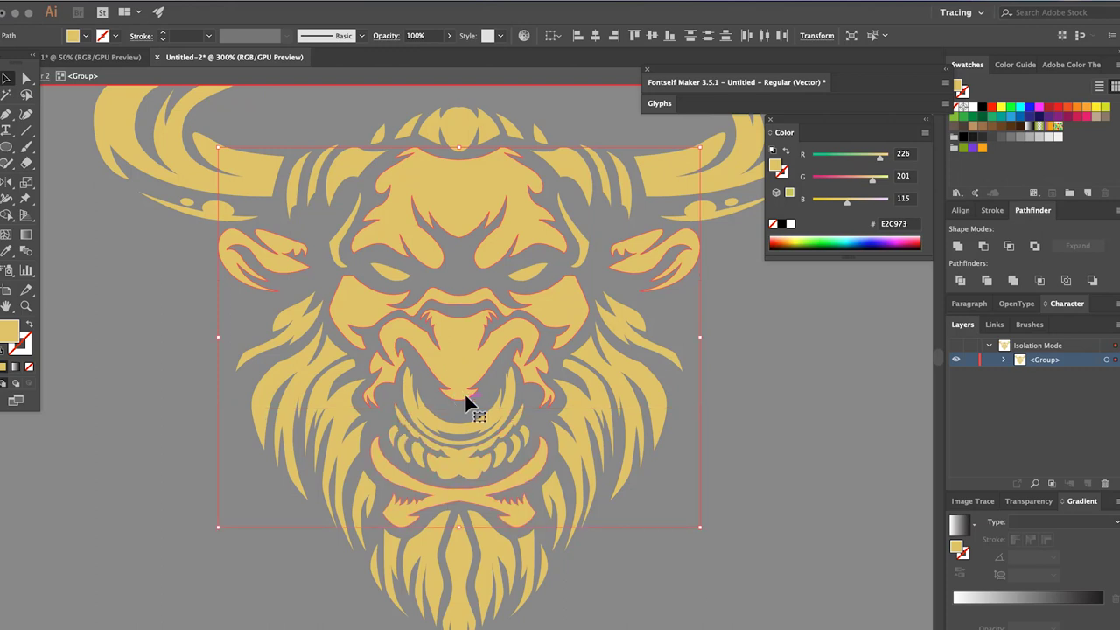
pyautogui.scroll(1, 525, 350)
pyautogui.moveTo(872, 179); pyautogui.dragTo(851, 204)
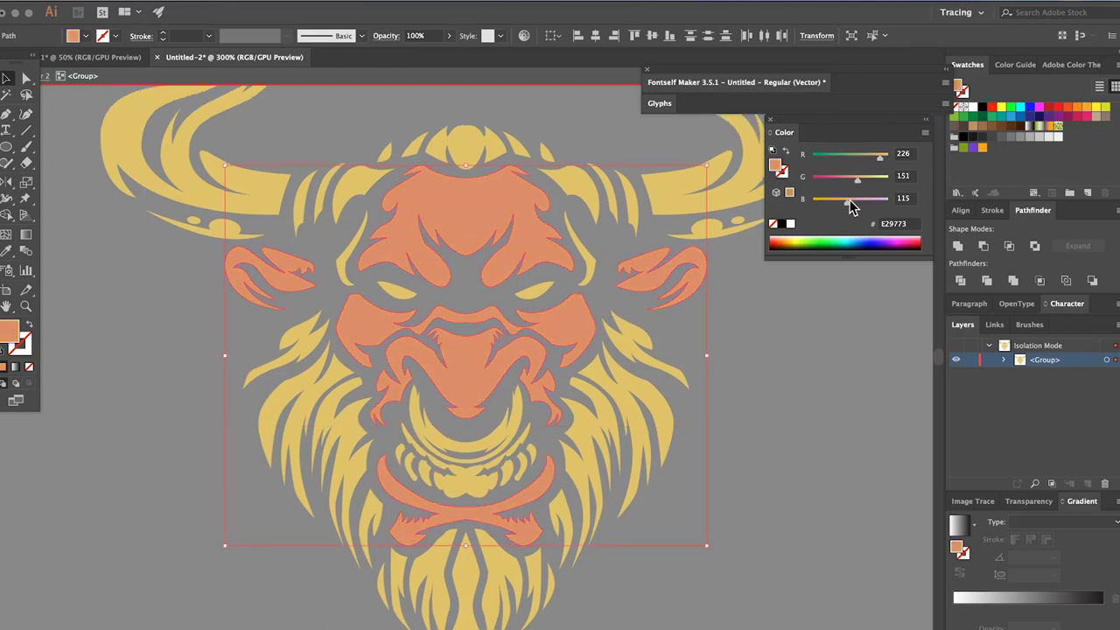
pyautogui.moveTo(455, 348); pyautogui.dragTo(437, 329)
pyautogui.scroll(-1, 382, 199)
pyautogui.click(973, 107)
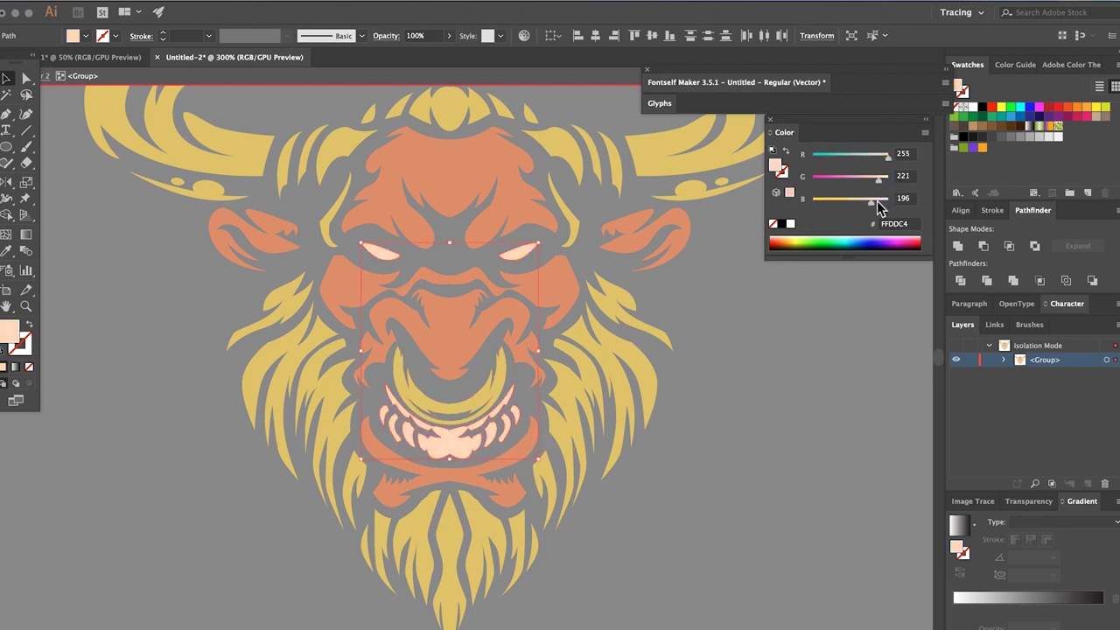
# Step: Fill the shapes on both sides of the head grey and make both horns cream
pyautogui.scroll(-1, 610, 353)
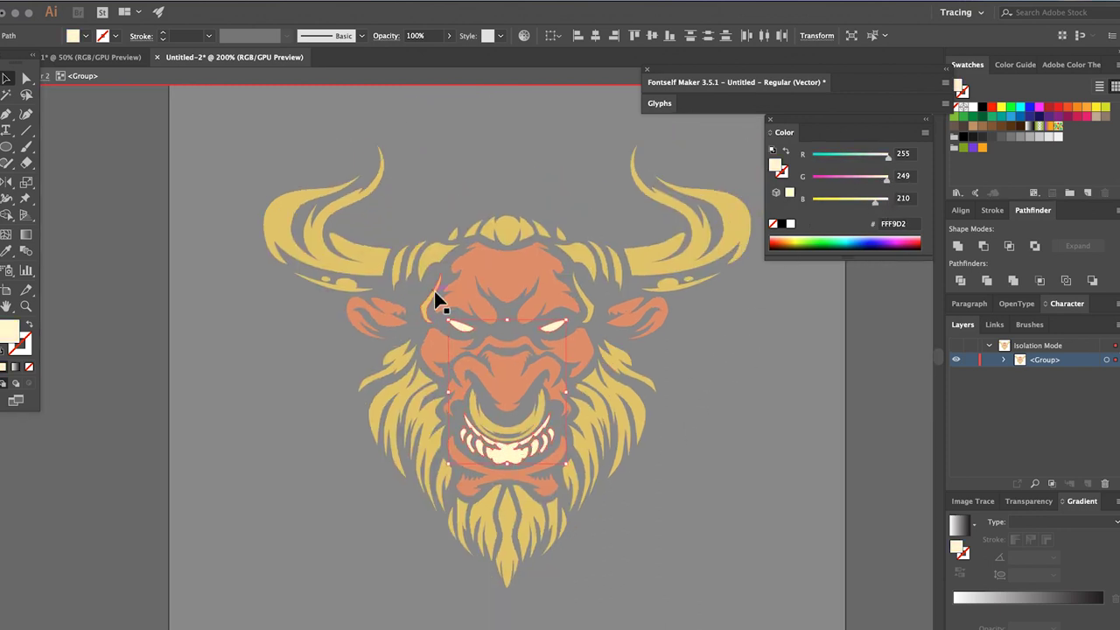
pyautogui.click(683, 283)
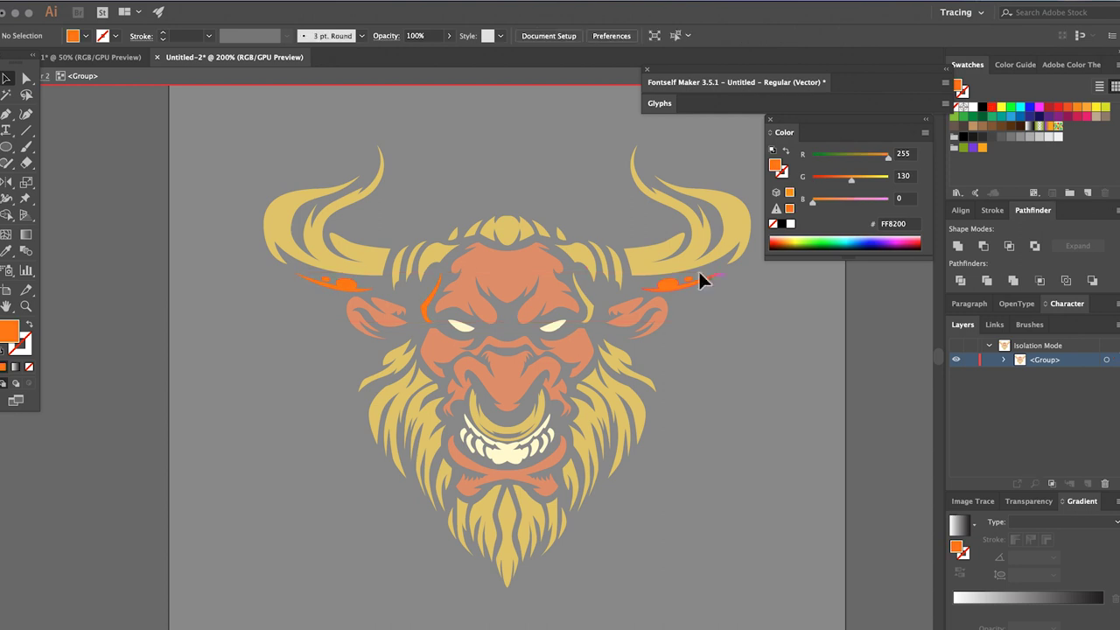
pyautogui.click(497, 284)
pyautogui.click(5, 80)
pyautogui.scroll(1, 395, 267)
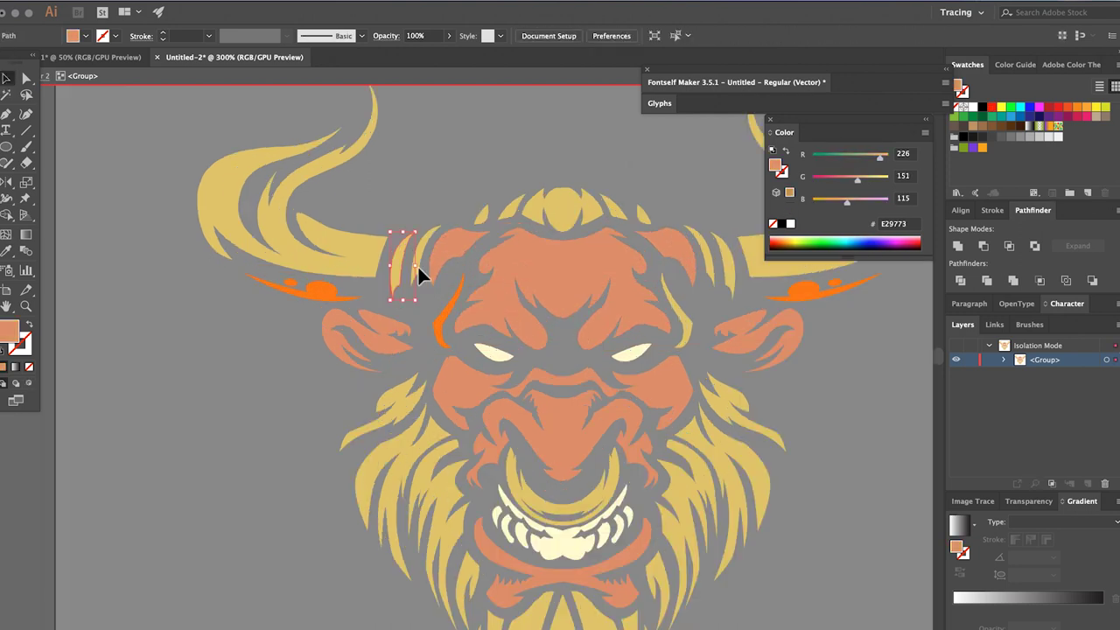
pyautogui.keyDown('shift'); pyautogui.click(710, 259); pyautogui.keyUp('shift')
pyautogui.scroll(-1, 568, 449)
pyautogui.click(1010, 137)
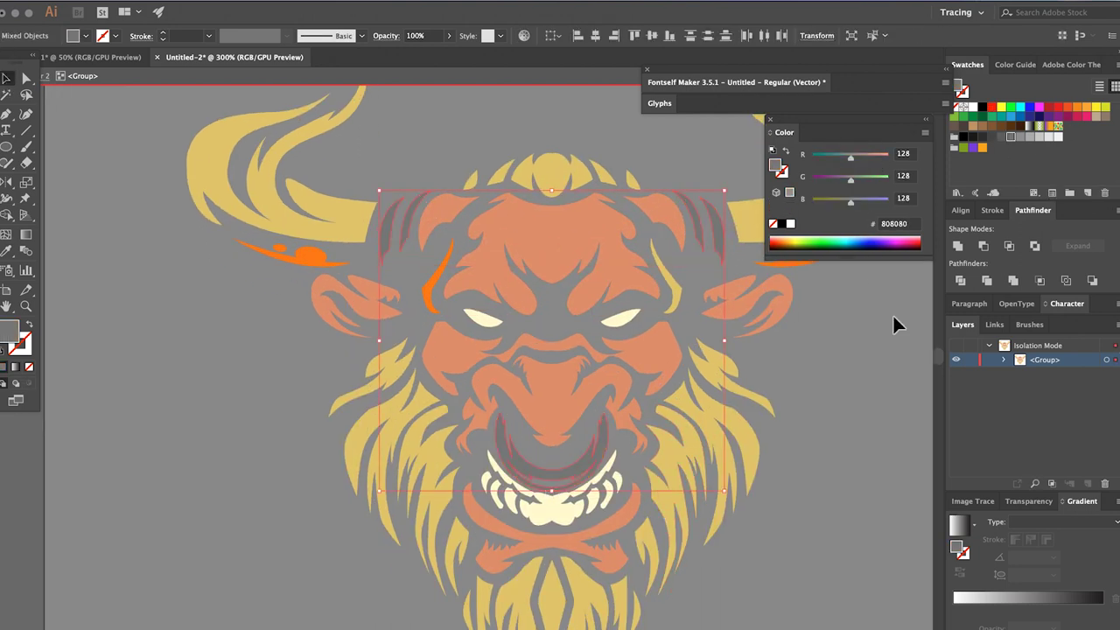
pyautogui.scroll(-1, 709, 386)
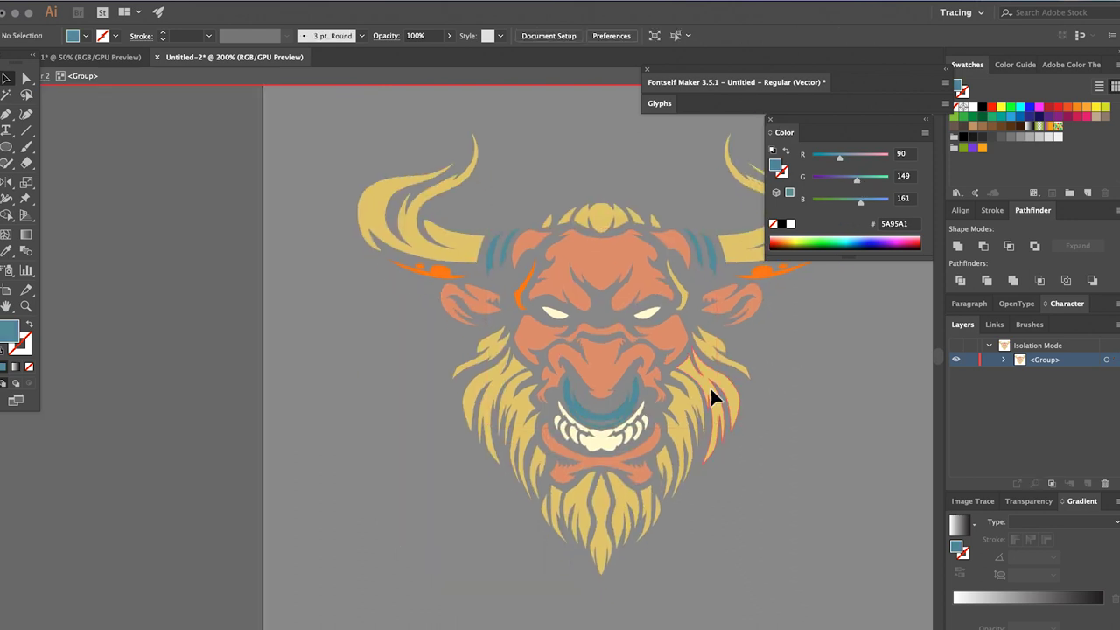
pyautogui.click(692, 225)
# Step: Tint the mane a muted grey-purple, exit the group, and darken the face colour slightly
pyautogui.press('i')
pyautogui.press('v')
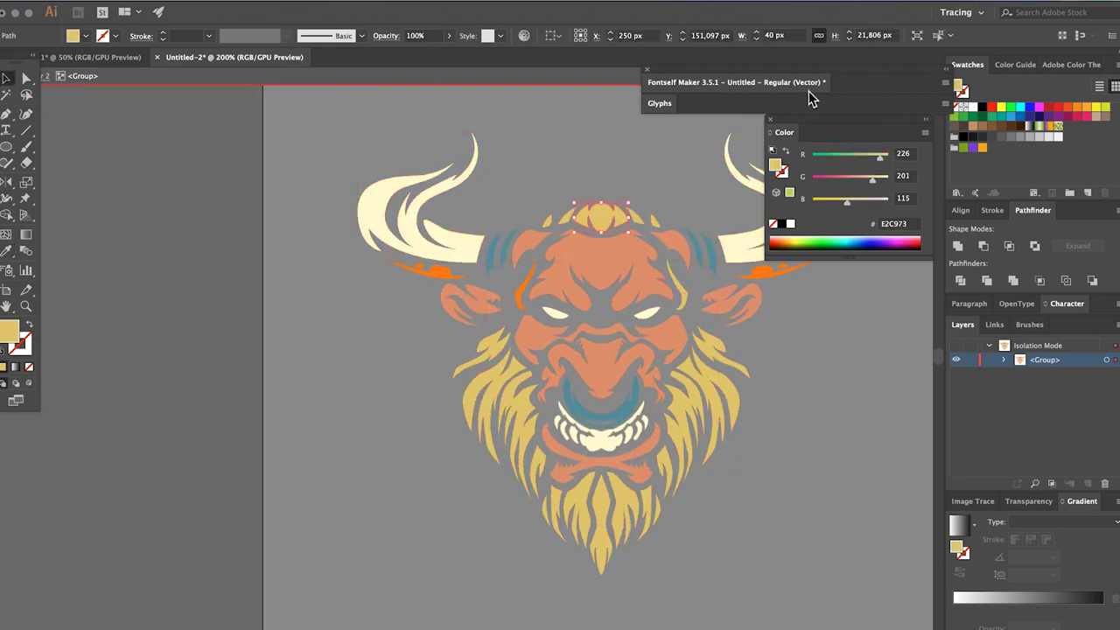
pyautogui.moveTo(875, 154)
pyautogui.mouseDown()
pyautogui.moveTo(858, 154)
pyautogui.moveTo(854, 177)
pyautogui.mouseUp()
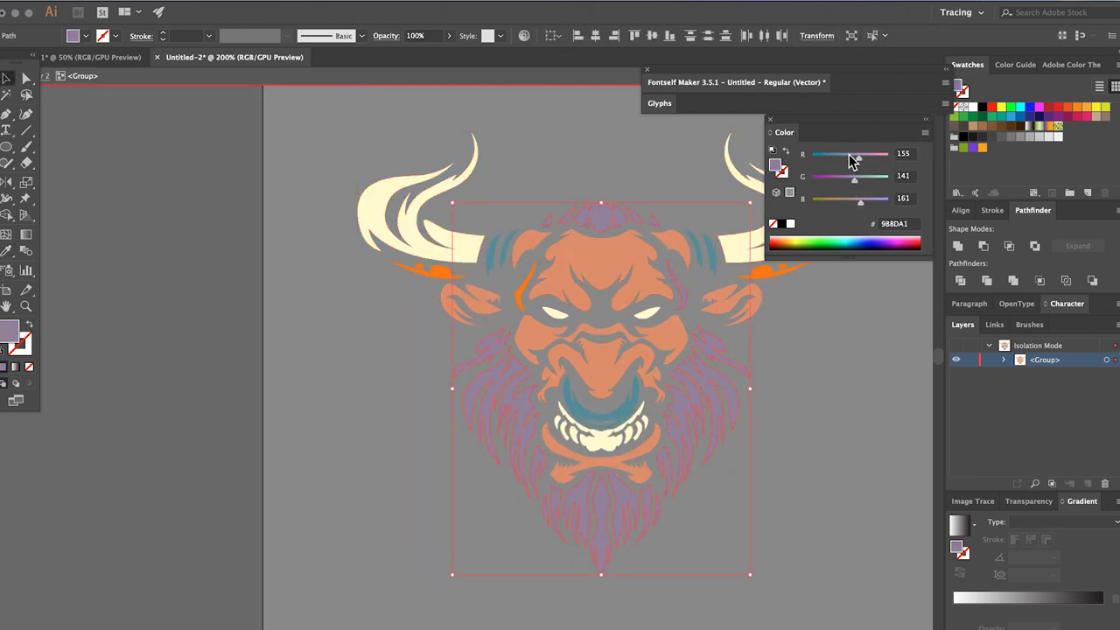
pyautogui.doubleClick(837, 279)
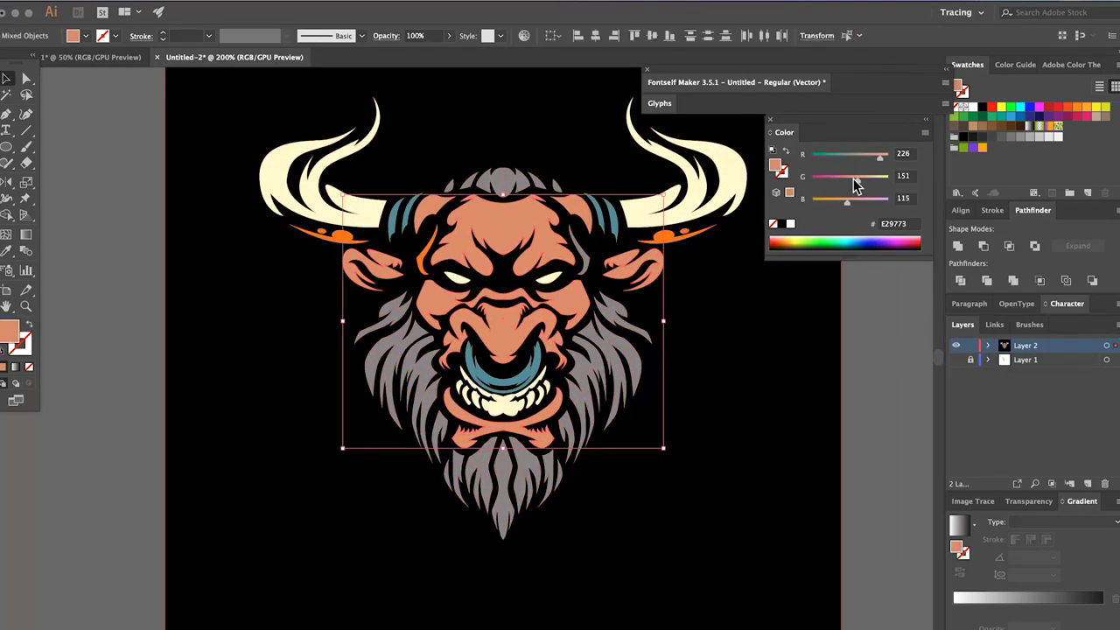
pyautogui.moveTo(855, 180); pyautogui.dragTo(829, 204)
# Step: Turn the orange horn-base spots yellow and the blue nose ring and stripes purple-grey
pyautogui.click(675, 234)
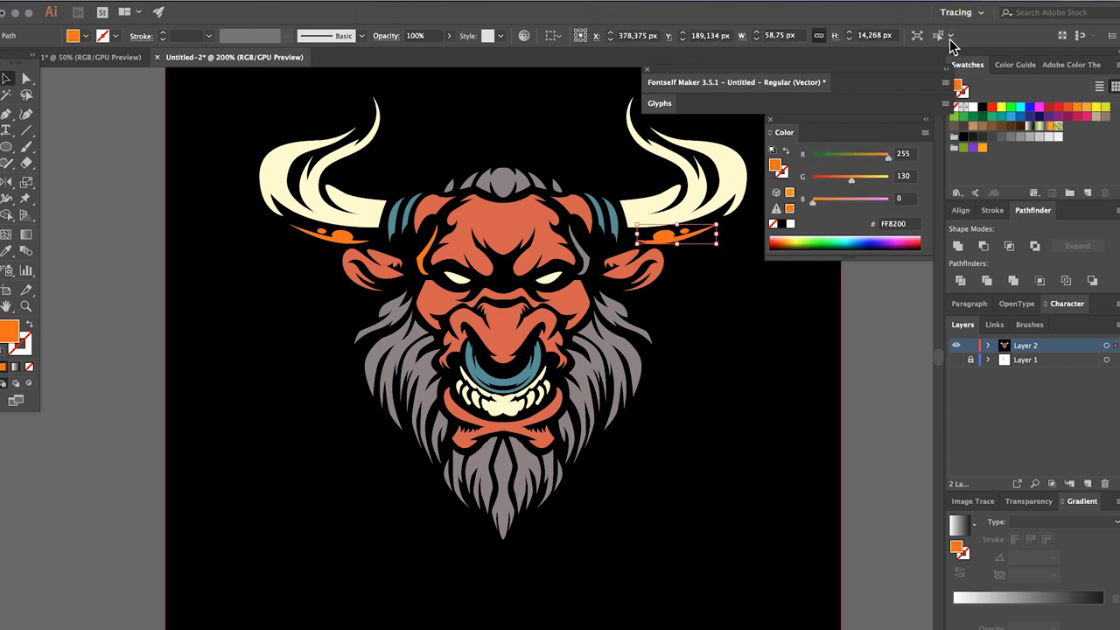
pyautogui.click(820, 243)
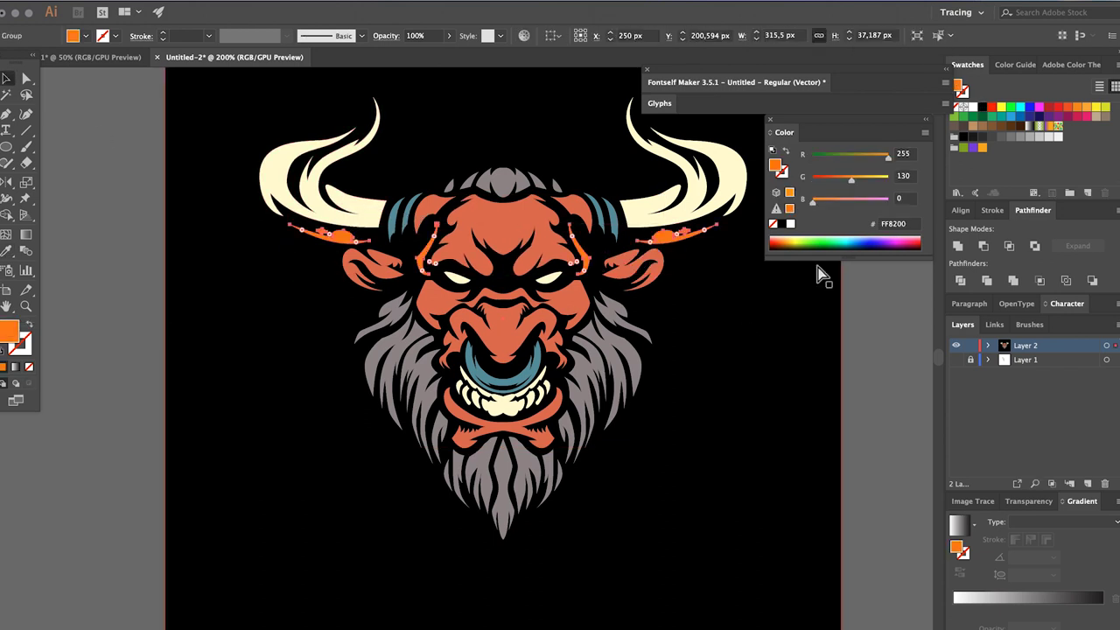
pyautogui.click(513, 370)
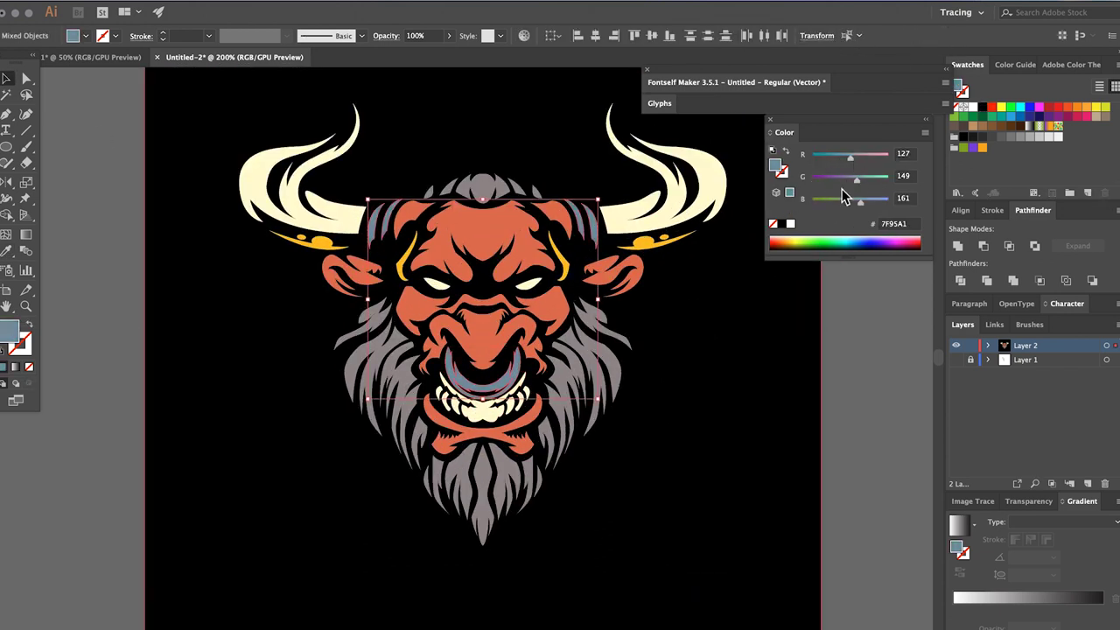
pyautogui.click(622, 420)
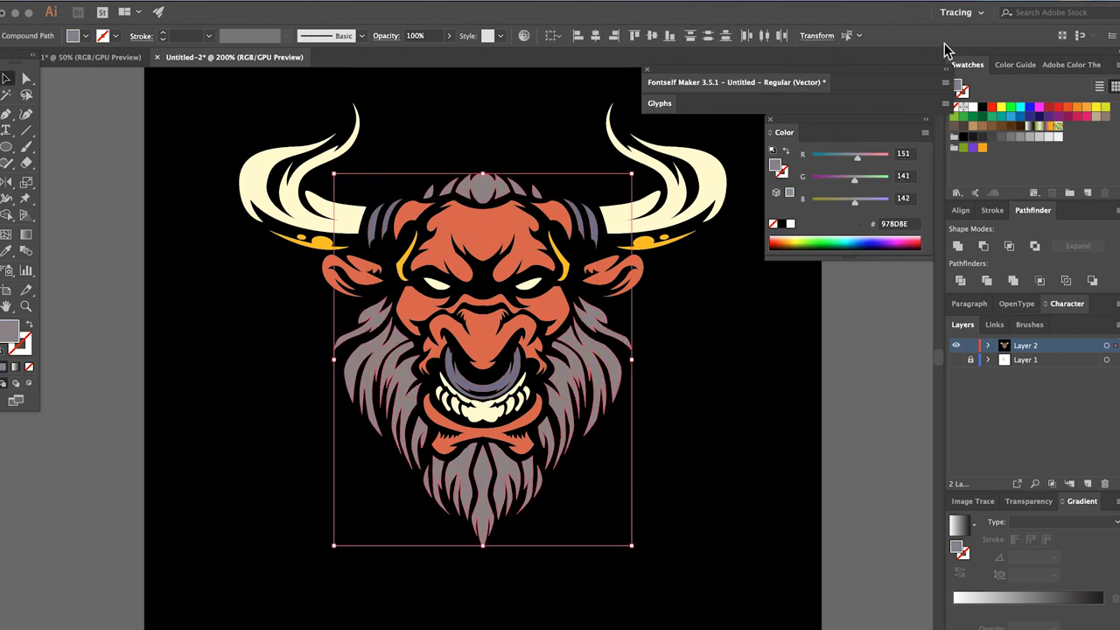
pyautogui.hotkey('ctrl', 'shift', 'a')
pyautogui.hotkey('ctrl', '-')
pyautogui.hotkey('ctrl', '+')
pyautogui.hotkey('ctrl', '+')
# Step: Pen-trace the shadow outline from the forehead across and around the brow
pyautogui.click(6, 114)
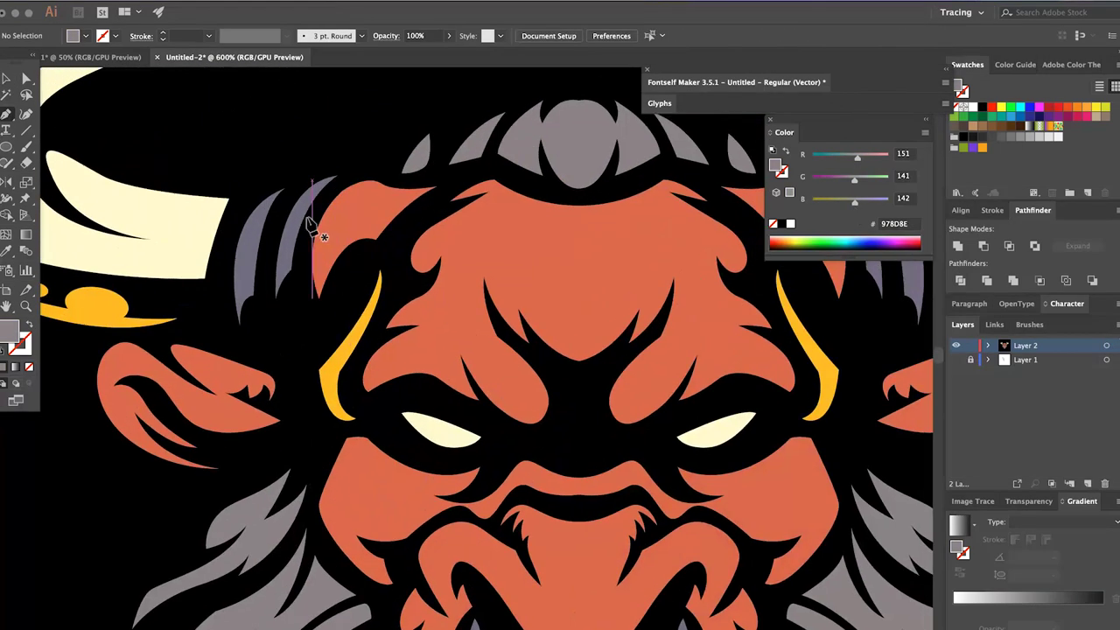
pyautogui.click(310, 233)
pyautogui.click(373, 204)
pyautogui.click(444, 186)
pyautogui.click(499, 181)
pyautogui.scroll(1, 499, 182)
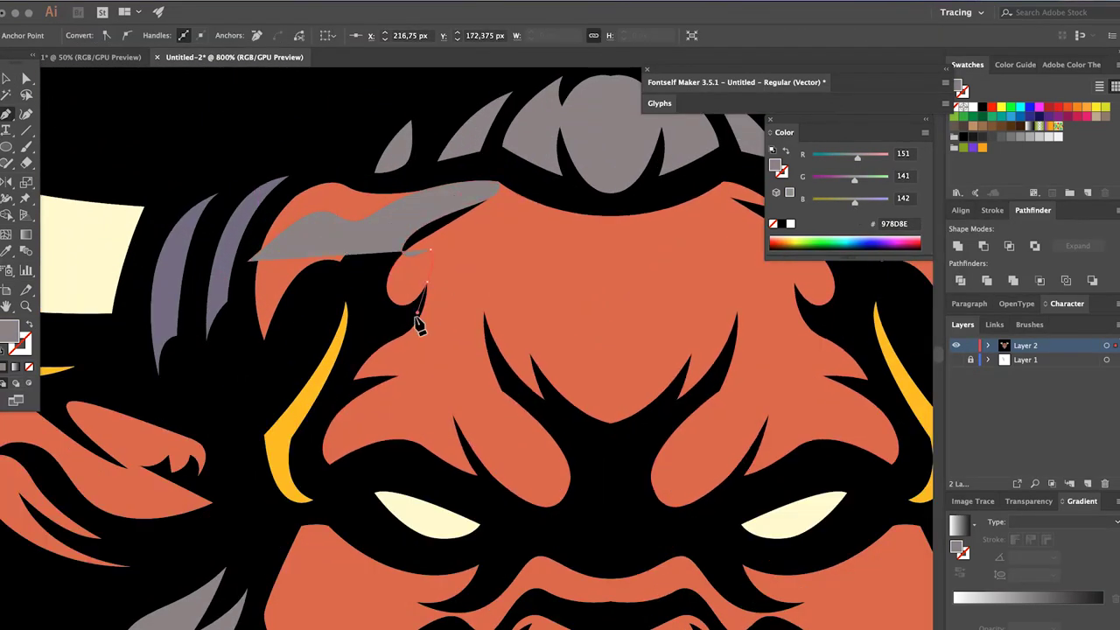
pyautogui.moveTo(435, 375); pyautogui.dragTo(383, 392)
pyautogui.moveTo(322, 423); pyautogui.dragTo(420, 403)
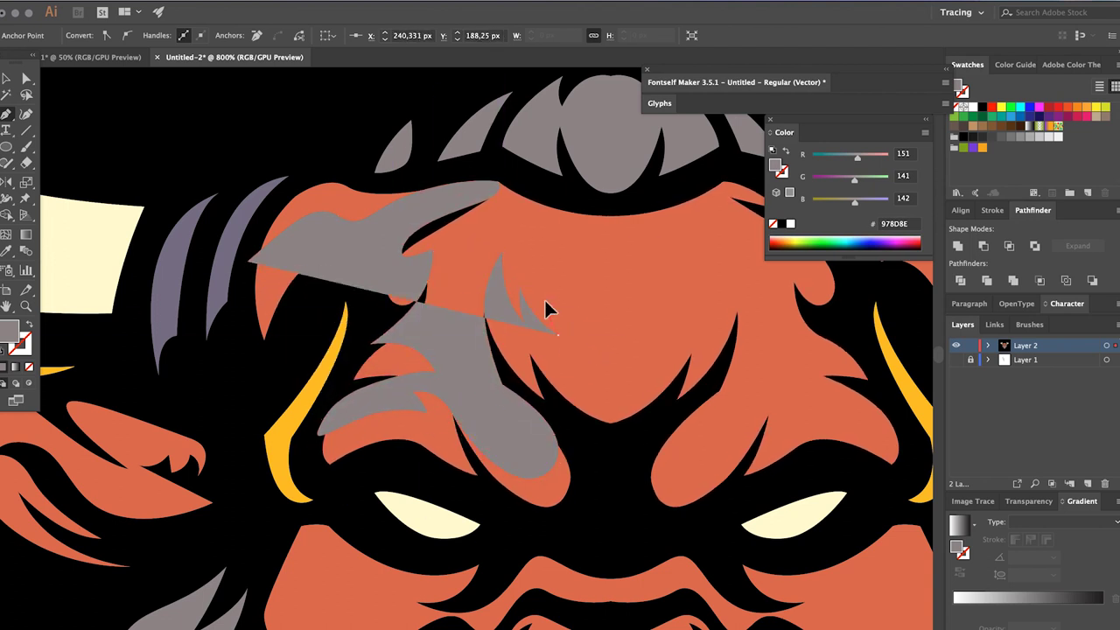
# Step: Continue the shadow outline down the cheek and mouth curve, closing near the left ear
pyautogui.scroll(-3, 616, 350)
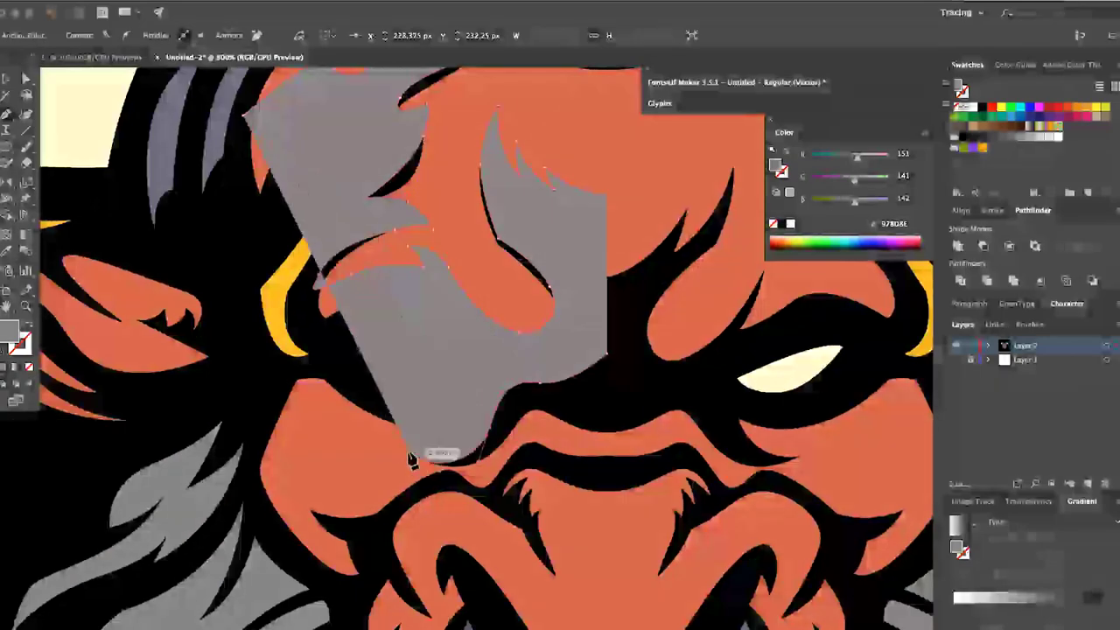
pyautogui.moveTo(412, 458); pyautogui.dragTo(338, 393)
pyautogui.scroll(-3, 350, 525)
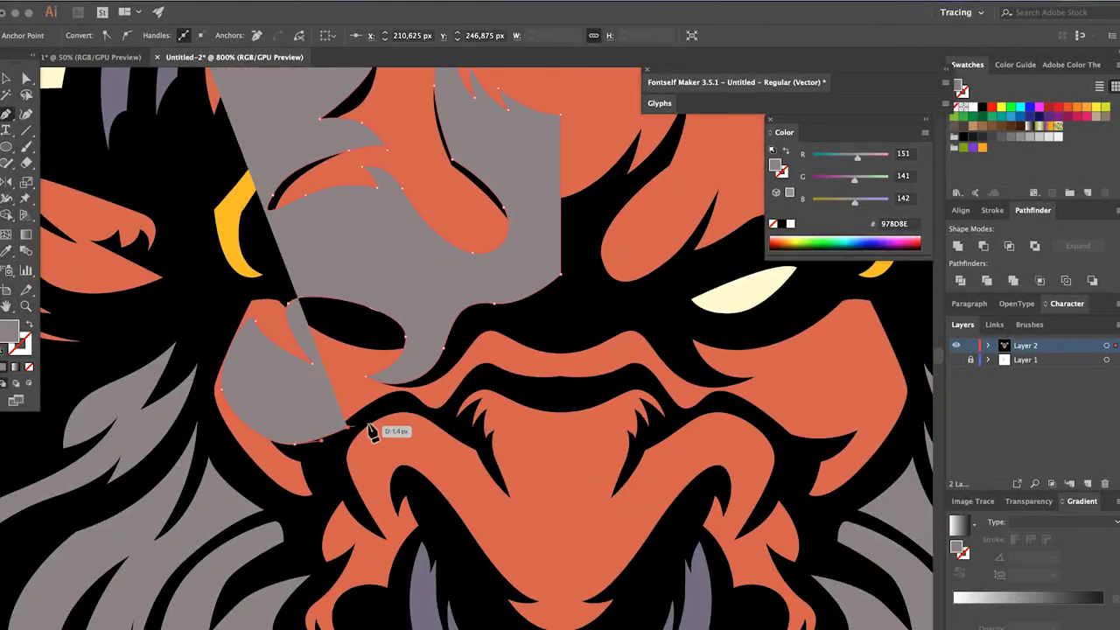
pyautogui.click(408, 431)
pyautogui.scroll(-3, 531, 581)
pyautogui.click(391, 424)
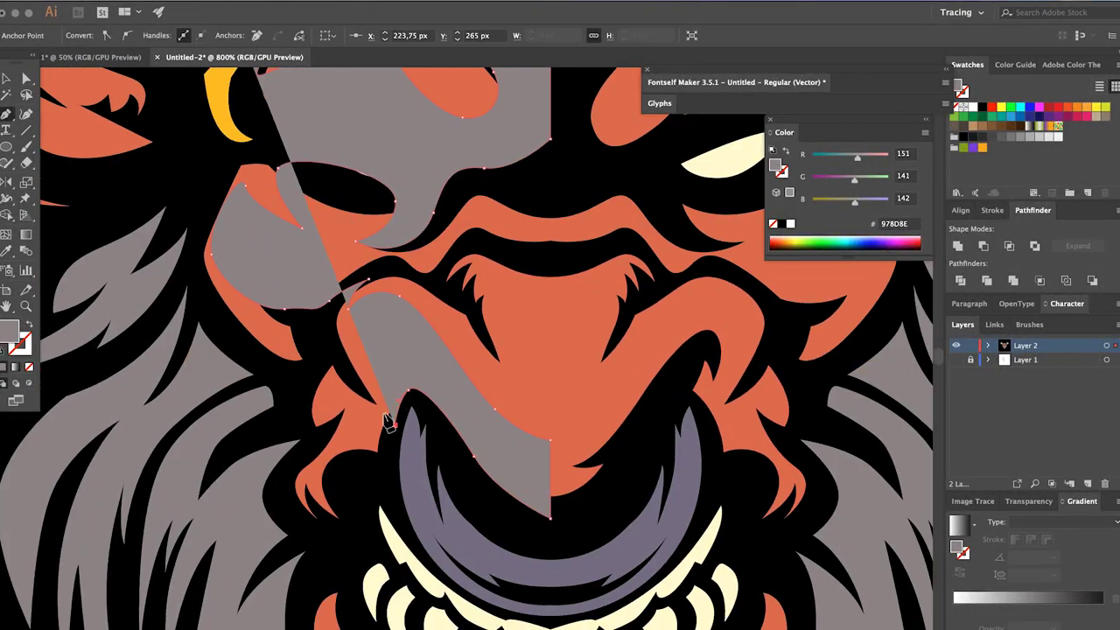
pyautogui.moveTo(392, 424); pyautogui.dragTo(378, 412)
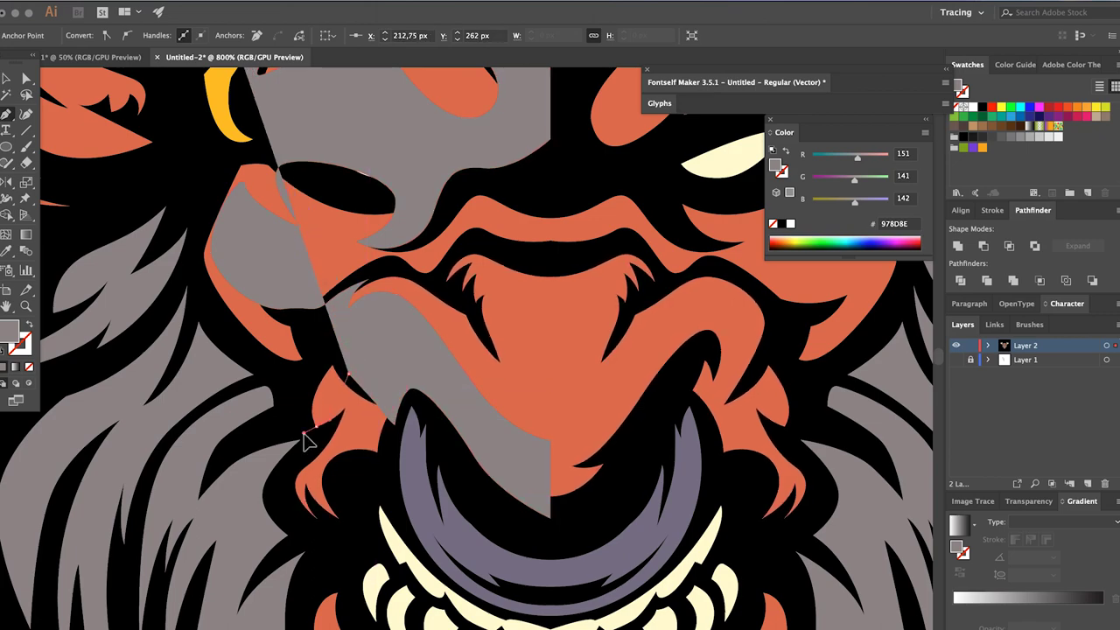
pyautogui.scroll(3, 308, 442)
pyautogui.scroll(-3, 289, 411)
pyautogui.scroll(5, 297, 438)
pyautogui.scroll(5, 313, 479)
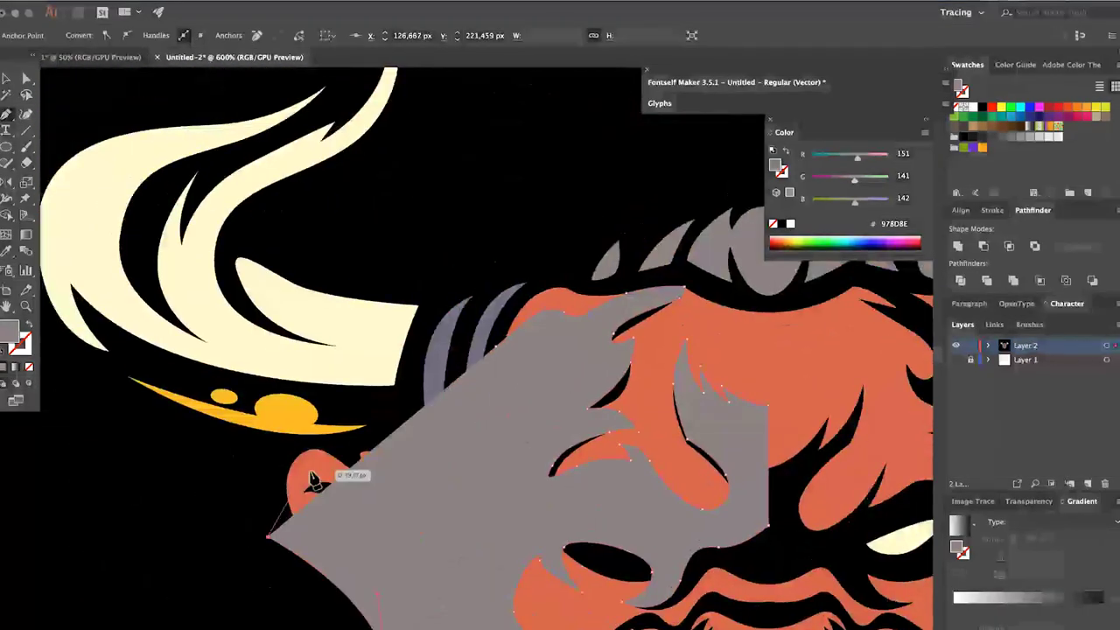
pyautogui.click(785, 155)
# Step: Fill the shadow dark red (RGB 177, 63, 40) and intersect it with the face shapes
pyautogui.hotkey('shift', 'x')
pyautogui.hotkey('shift', 'x')
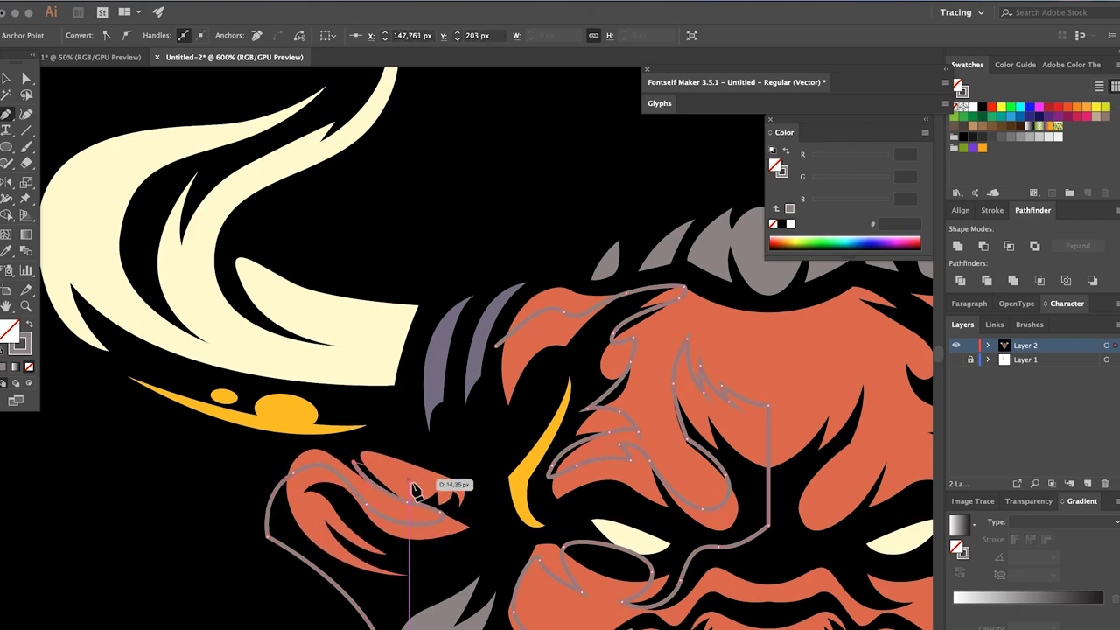
pyautogui.scroll(-1, 416, 491)
pyautogui.scroll(-1, 490, 376)
pyautogui.click(788, 153)
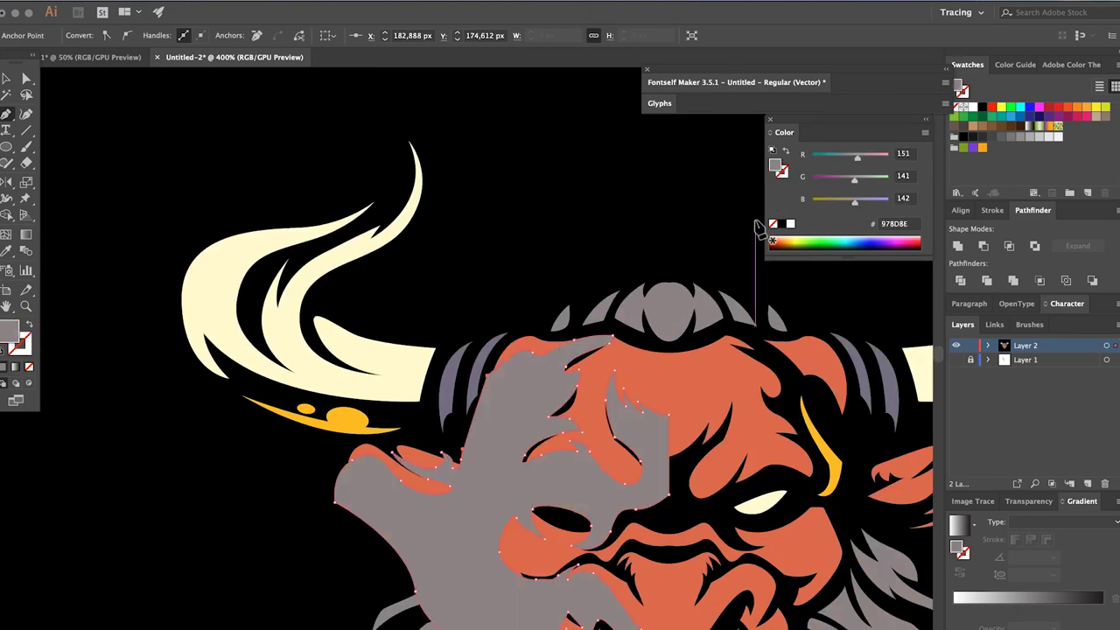
pyautogui.moveTo(837, 202); pyautogui.dragTo(825, 205)
pyautogui.moveTo(879, 156); pyautogui.dragTo(831, 179)
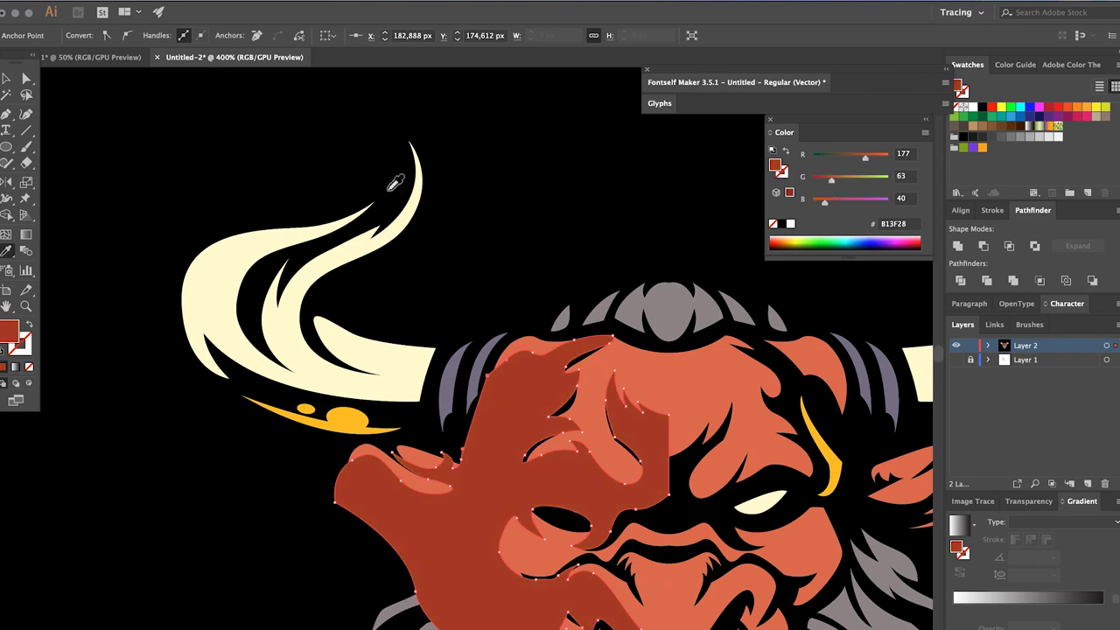
pyautogui.moveTo(515, 366); pyautogui.dragTo(234, 244)
pyautogui.press('v')
pyautogui.press('Return')
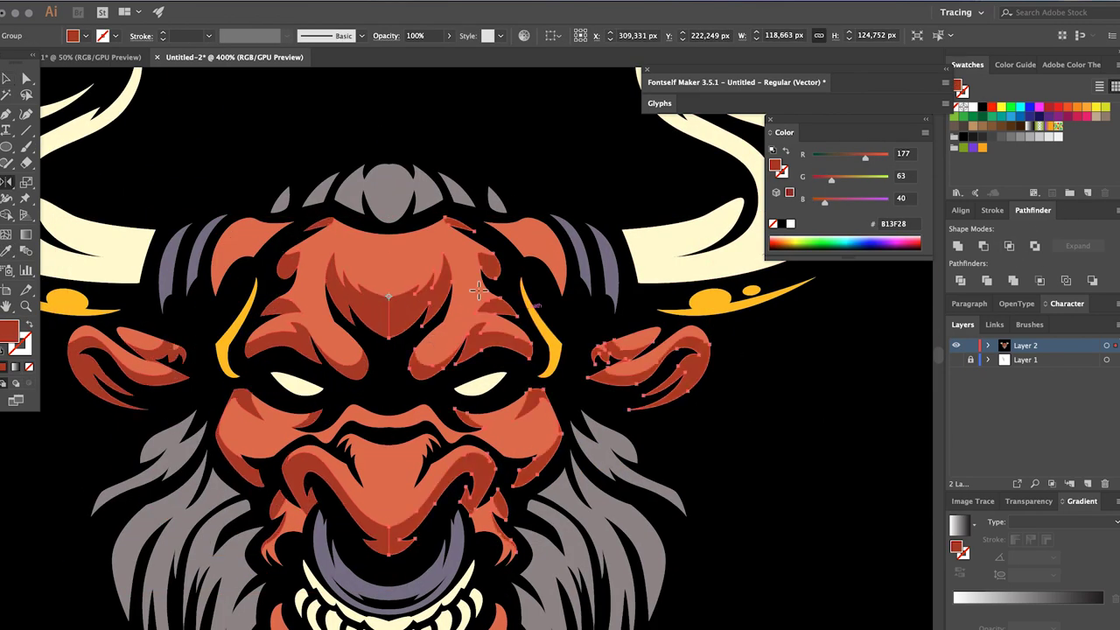
# Step: Draw a curved orange highlight on the bull's left ear
pyautogui.hotkey('ctrl', 'shift', 'a')
pyautogui.scroll(-3, 431, 376)
pyautogui.scroll(3, 260, 320)
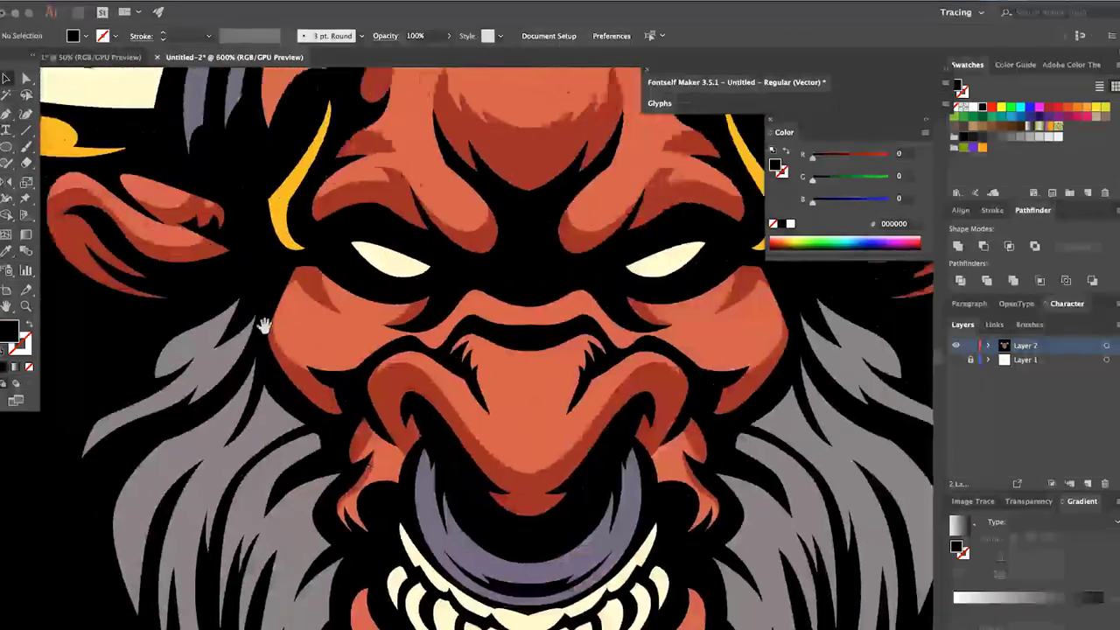
pyautogui.scroll(3, 230, 295)
pyautogui.press('p')
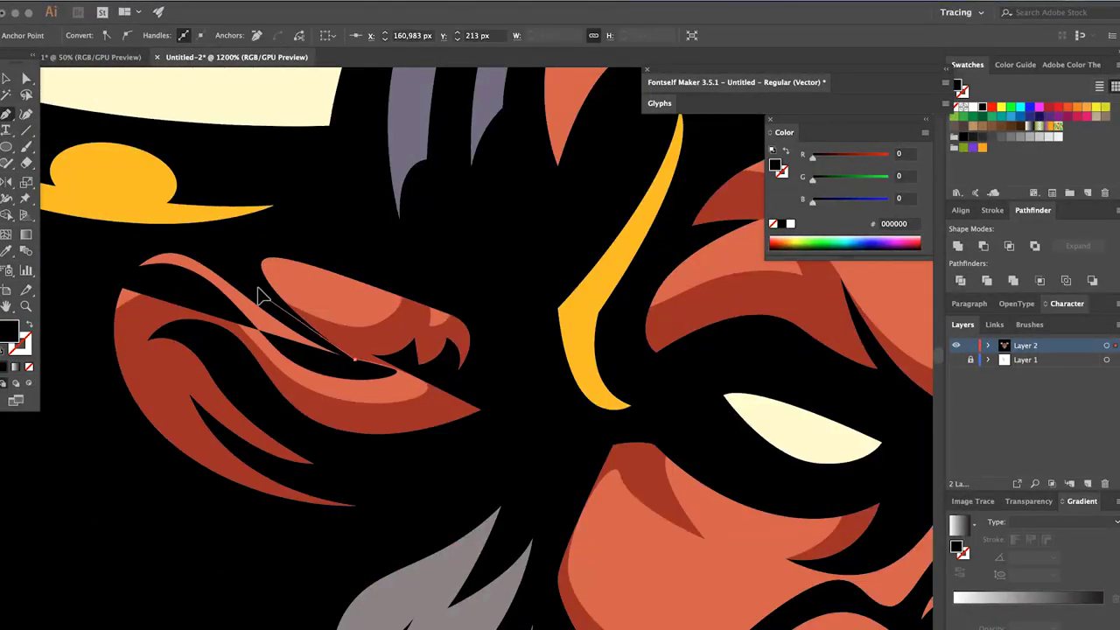
pyautogui.moveTo(260, 295); pyautogui.dragTo(350, 295)
pyautogui.moveTo(263, 236)
pyautogui.mouseDown()
pyautogui.moveTo(277, 241)
pyautogui.moveTo(201, 231)
pyautogui.mouseUp()
pyautogui.hotkey('ctrl', '-')
pyautogui.moveTo(884, 176); pyautogui.dragTo(864, 185)
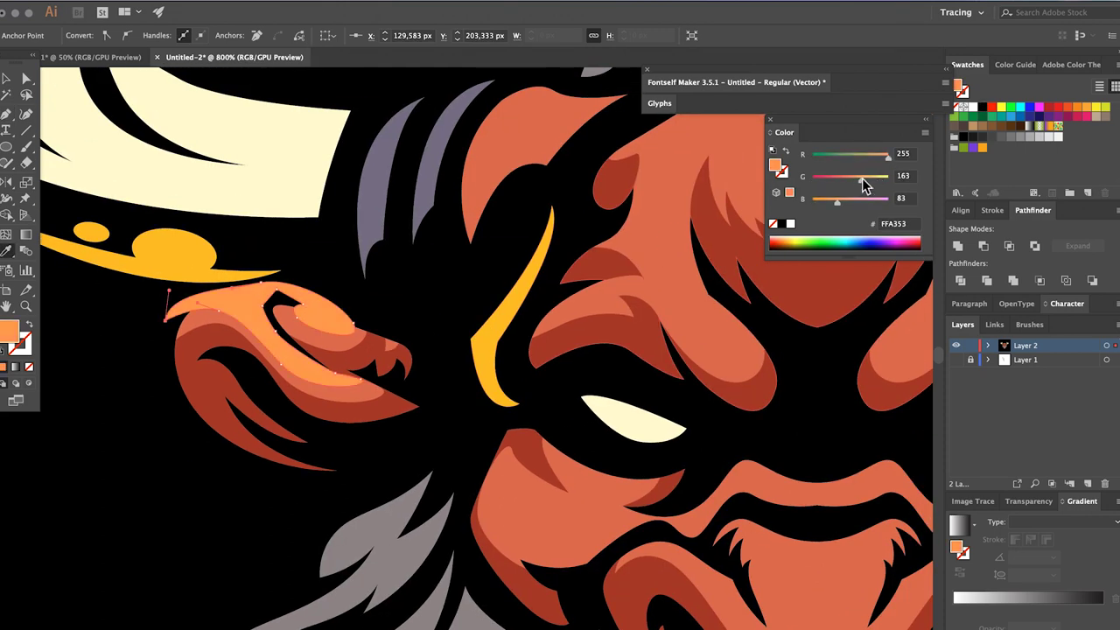
# Step: Draw a peach highlight shape above the brow on the forehead
pyautogui.hscroll(5, 560, 350)
pyautogui.click(312, 204)
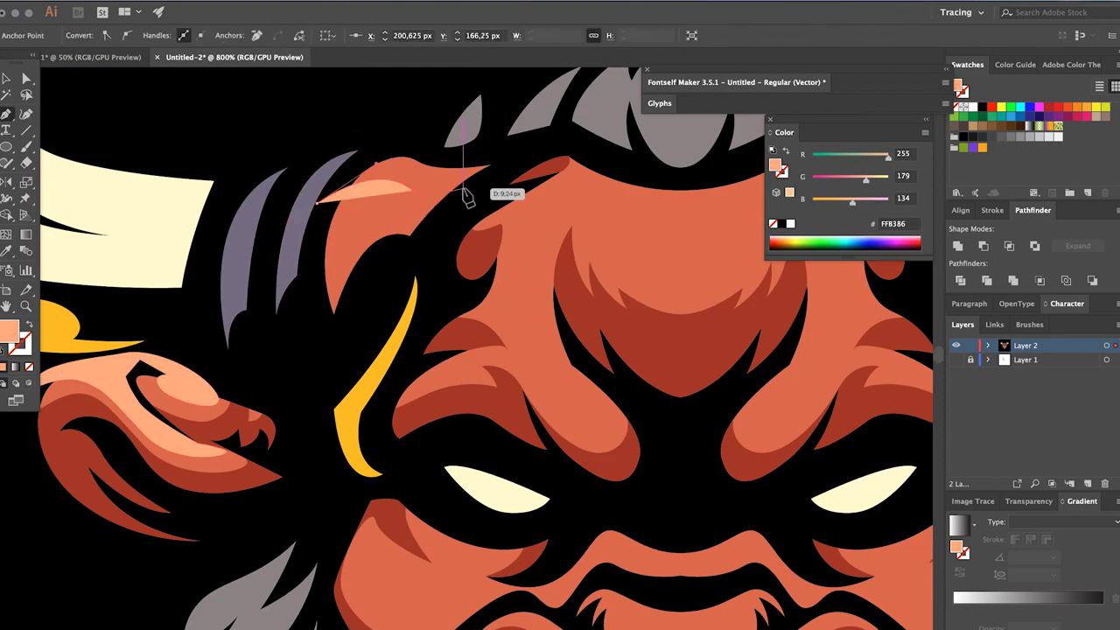
pyautogui.moveTo(487, 165); pyautogui.dragTo(516, 154)
pyautogui.moveTo(571, 141); pyautogui.dragTo(592, 155)
pyautogui.hscroll(5, 545, 205)
pyautogui.moveTo(528, 202); pyautogui.dragTo(529, 204)
pyautogui.click(544, 267)
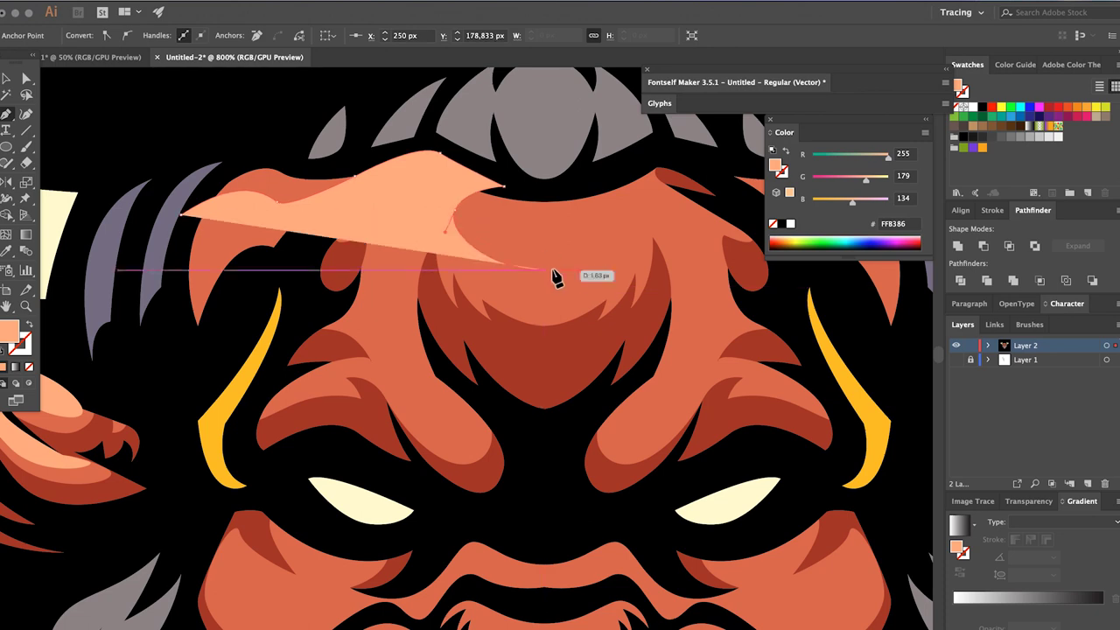
pyautogui.moveTo(182, 212); pyautogui.dragTo(170, 283)
pyautogui.hscroll(1, 252, 271)
# Step: Add a tapered highlight down the forehead and a thin sliver on the brow
pyautogui.click(387, 326)
pyautogui.click(448, 435)
pyautogui.click(423, 238)
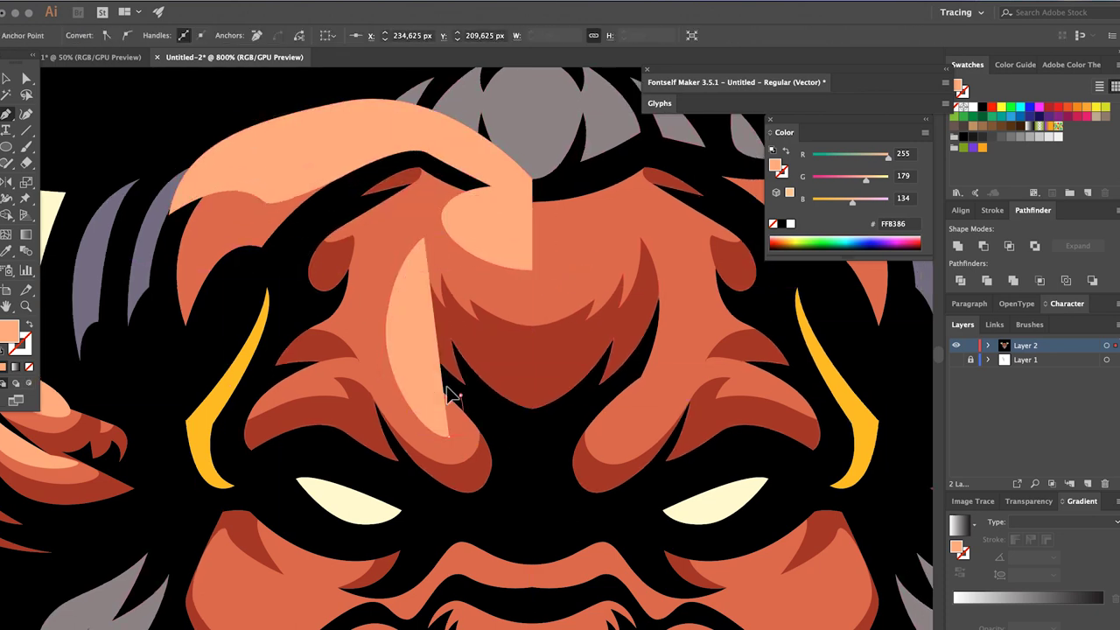
pyautogui.click(425, 275)
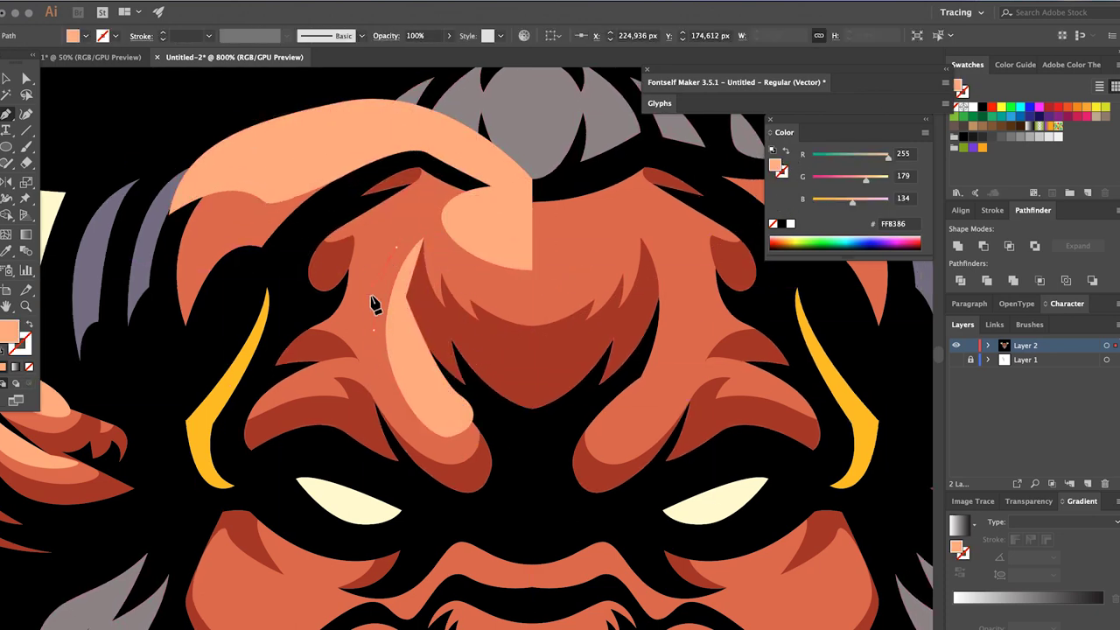
pyautogui.scroll(1, 438, 243)
pyautogui.hscroll(1, 438, 243)
pyautogui.scroll(-3, 438, 242)
pyautogui.scroll(2, 274, 248)
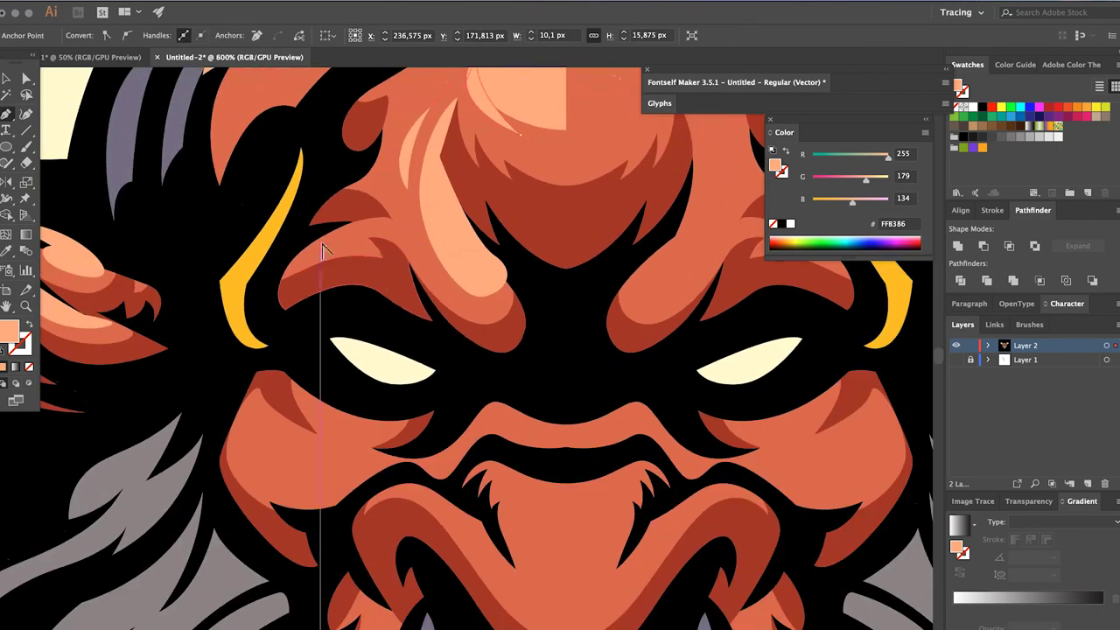
pyautogui.scroll(-2, 274, 247)
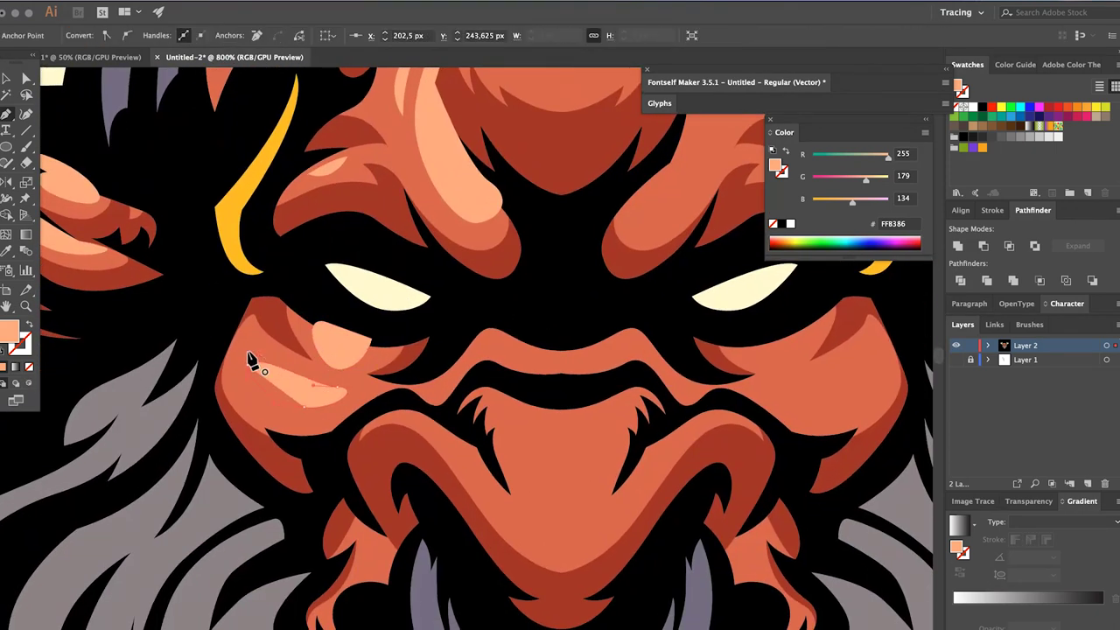
# Step: Add peach highlights on the cheek and the left side of the nose
pyautogui.click(398, 363)
pyautogui.click(428, 339)
pyautogui.moveTo(457, 315); pyautogui.dragTo(531, 371)
pyautogui.scroll(-1, 516, 346)
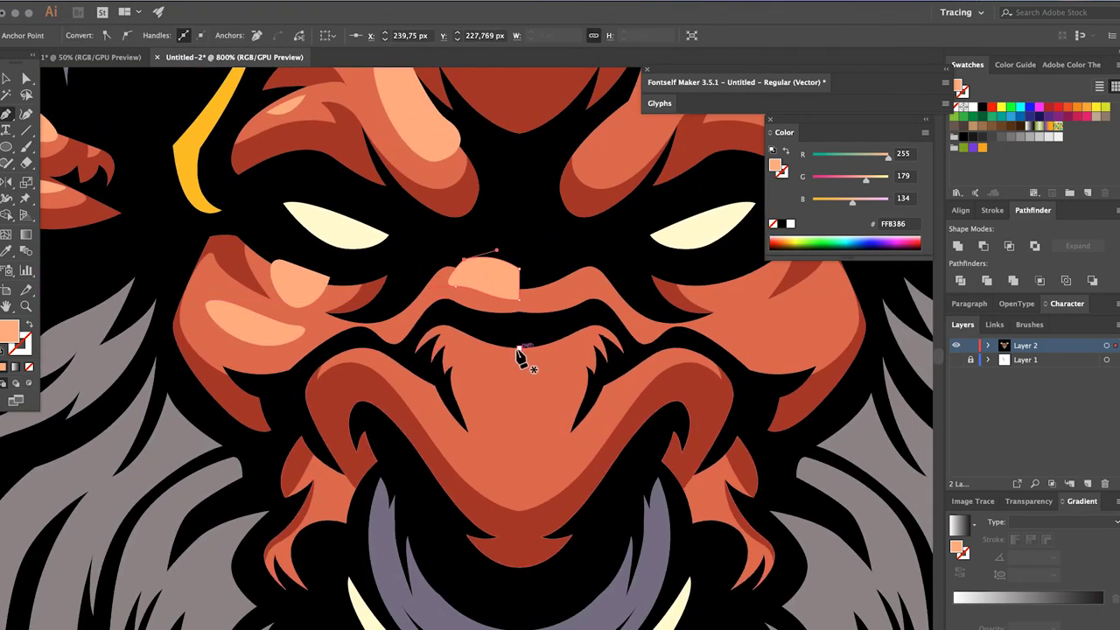
pyautogui.scroll(-2, 523, 407)
pyautogui.moveTo(371, 287); pyautogui.dragTo(516, 433)
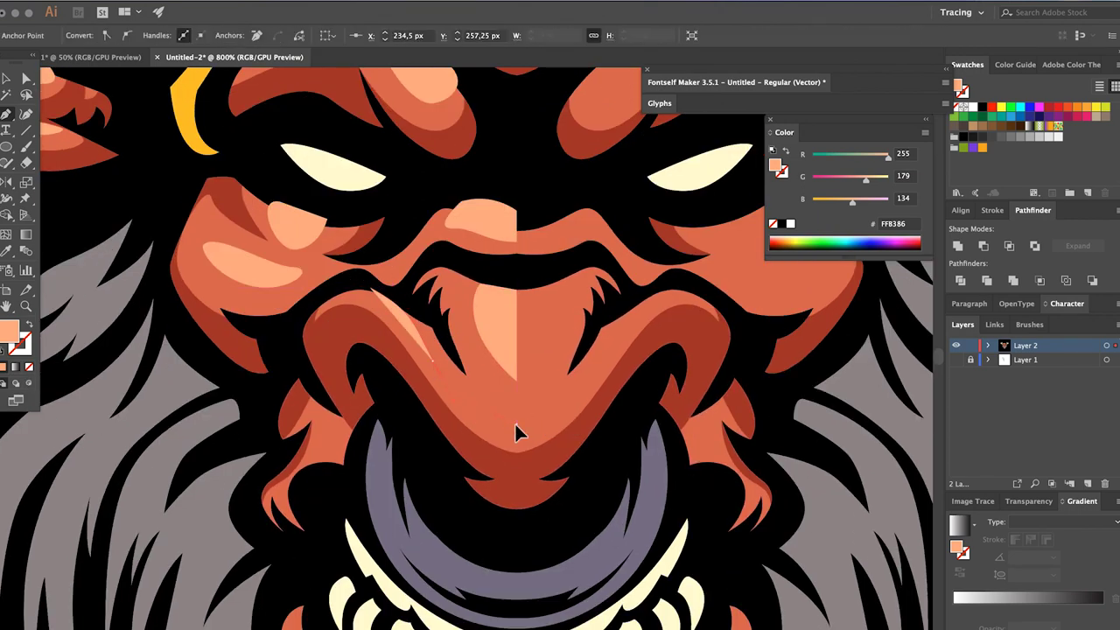
pyautogui.scroll(-1, 592, 419)
pyautogui.scroll(-3, 592, 419)
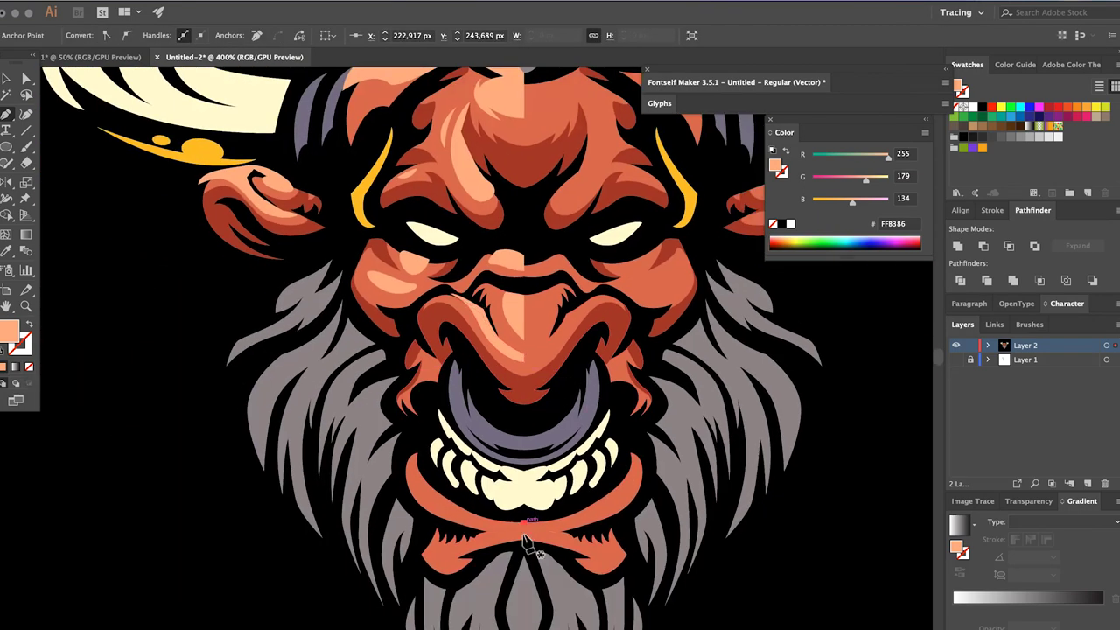
pyautogui.scroll(3, 518, 538)
pyautogui.scroll(-3, 500, 527)
pyautogui.scroll(1, 342, 293)
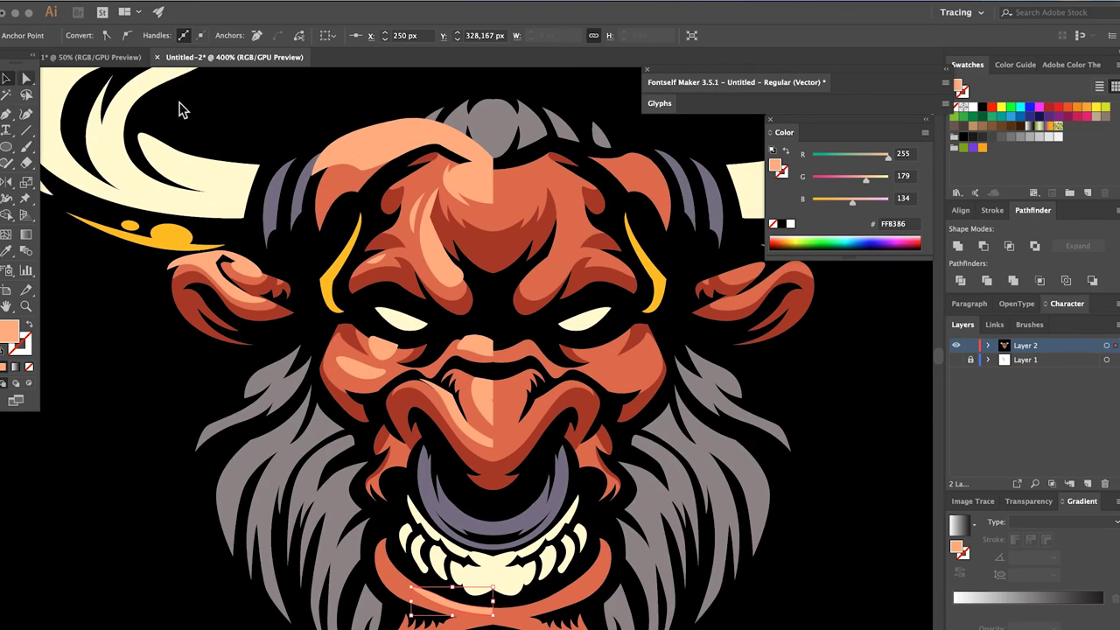
# Step: Mirror the peach FFB386 highlight shapes onto the right half of the face
pyautogui.press('v')
pyautogui.click(544, 256)
pyautogui.doubleClick(33, 184)
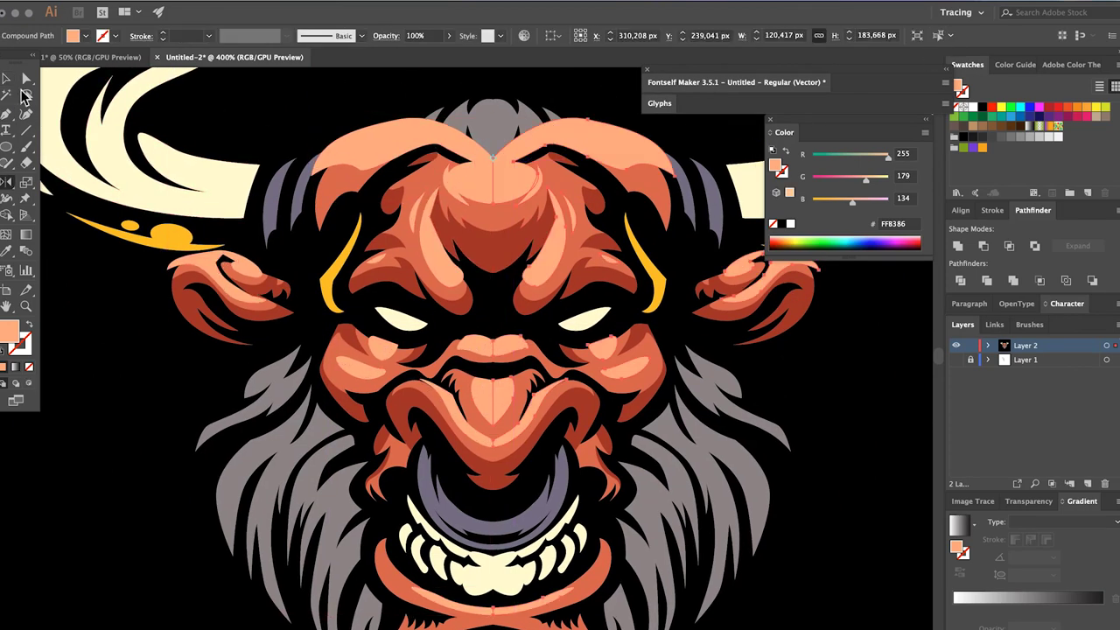
pyautogui.hotkey('ctrl', 'a')
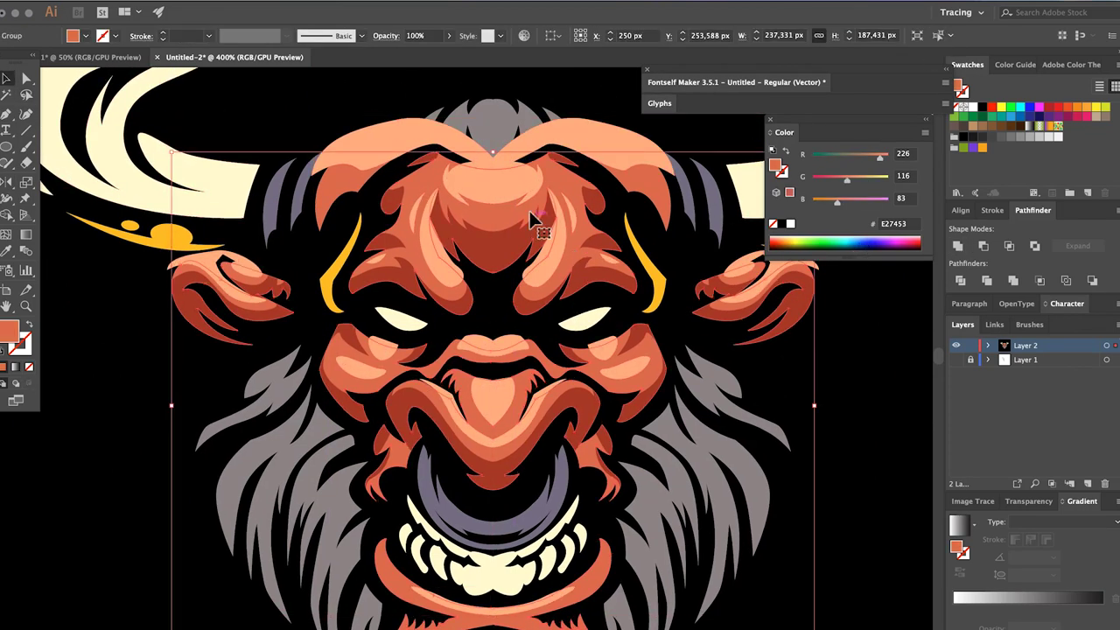
pyautogui.click(627, 356)
pyautogui.hotkey('ctrl', 'shift', 'a')
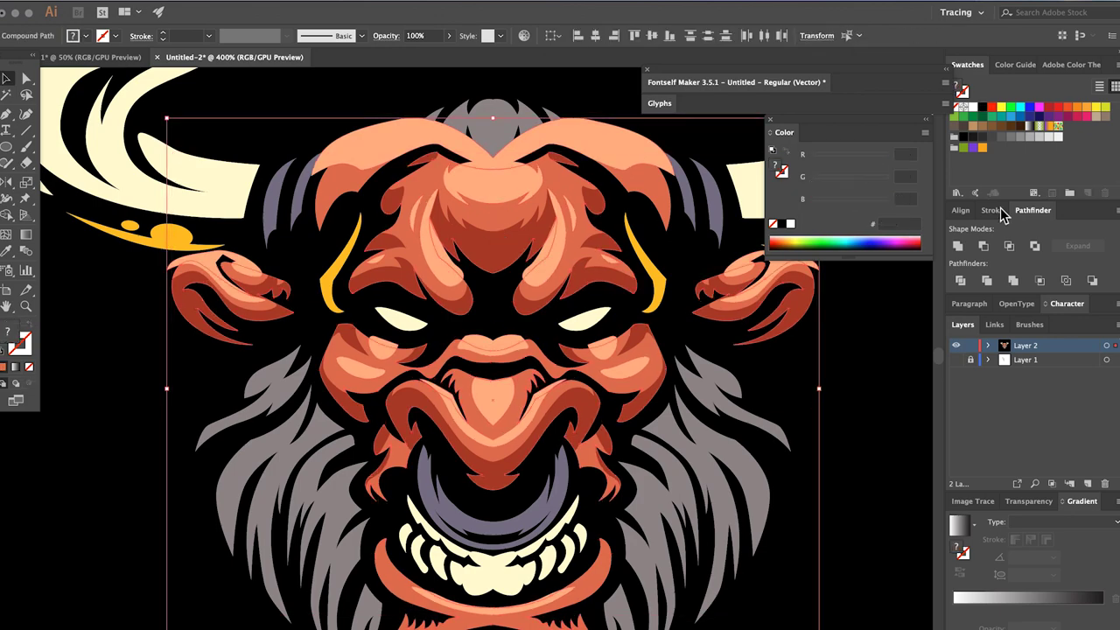
# Step: Recolour the orange ornaments under both horns to dark red-brown 813F28
pyautogui.hotkey('ctrl', '-')
pyautogui.hotkey('ctrl', '-')
pyautogui.hotkey('ctrl', '-')
pyautogui.scroll(3, 367, 341)
pyautogui.click(367, 341)
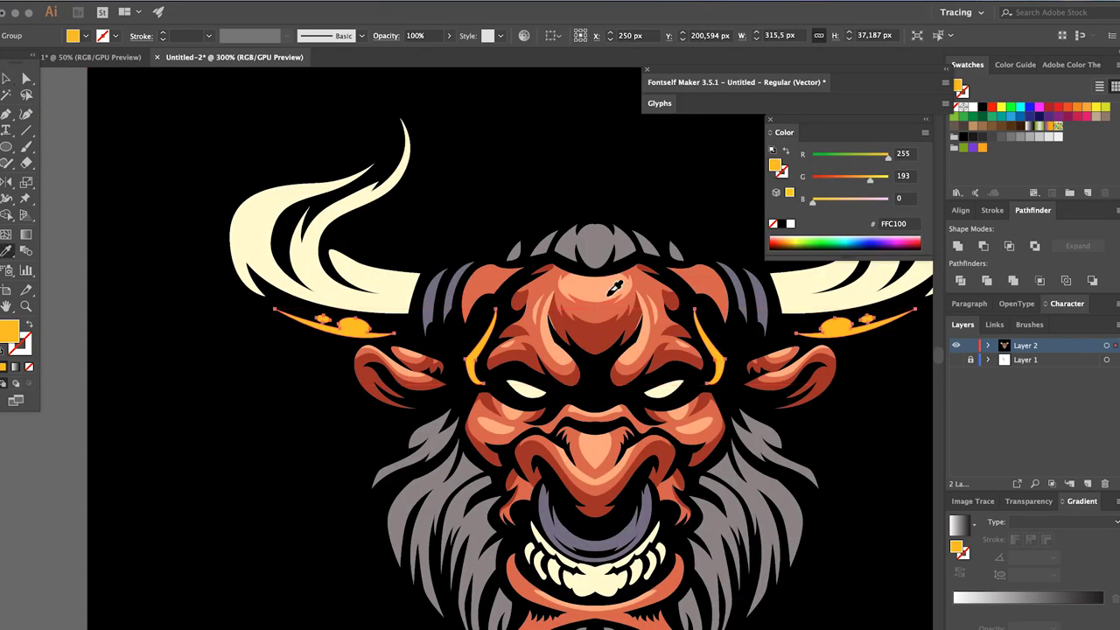
pyautogui.click(613, 339)
pyautogui.scroll(-3, 608, 315)
pyautogui.scroll(3, 608, 315)
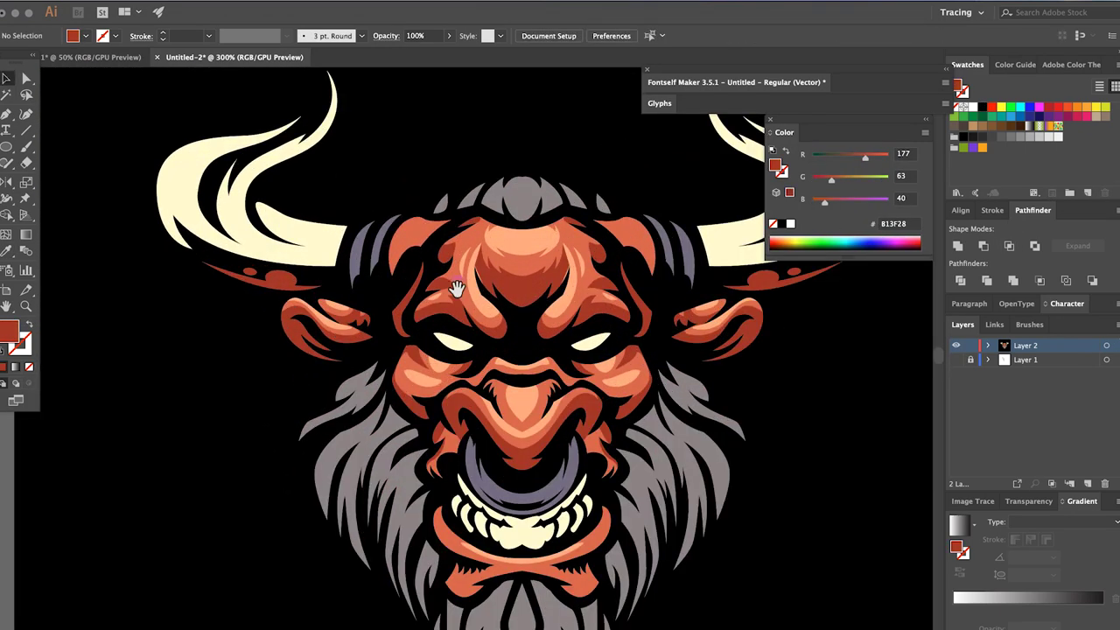
pyautogui.click(285, 275)
# Step: Pen-draw a dark purple 402E48 shadow shape on the horn base
pyautogui.click(7, 115)
pyautogui.scroll(2, 316, 316)
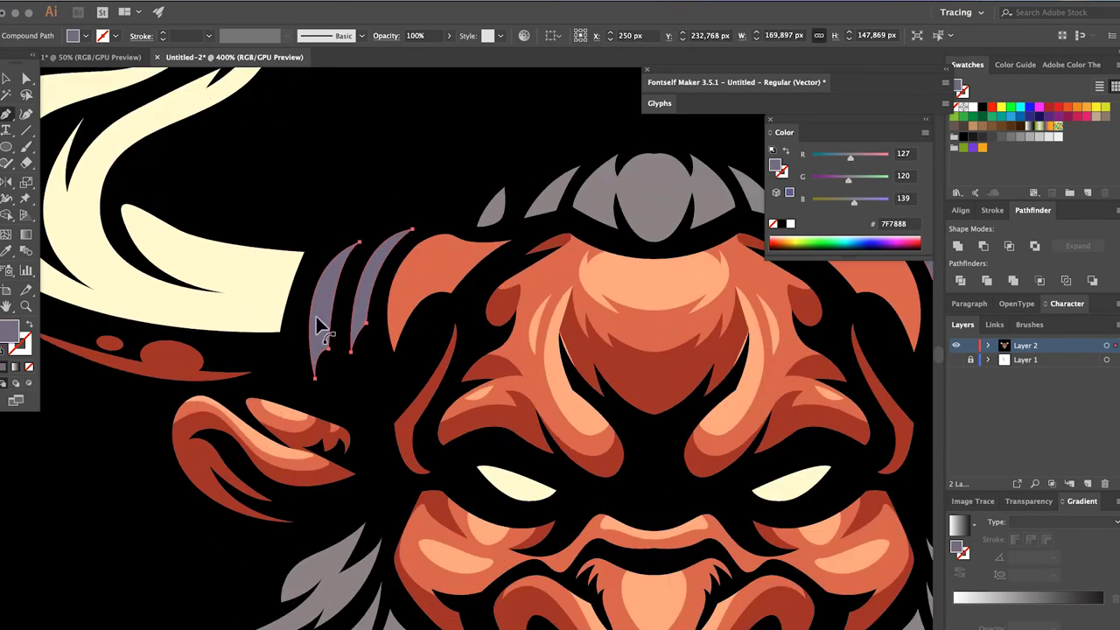
pyautogui.click(301, 328)
pyautogui.scroll(-2, 368, 295)
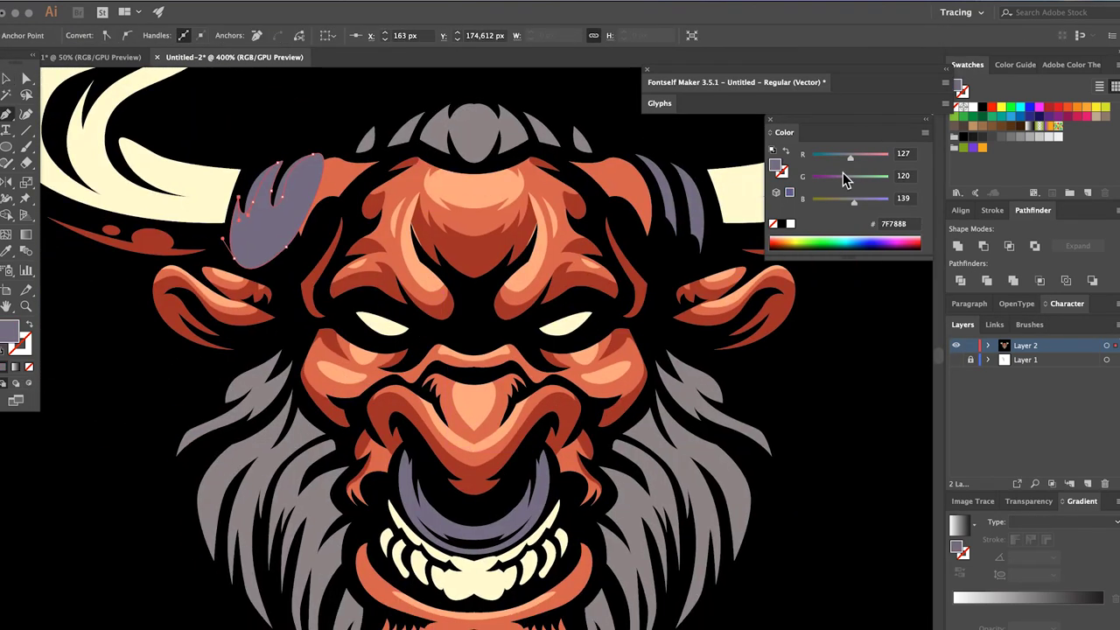
pyautogui.moveTo(851, 157); pyautogui.dragTo(839, 157)
pyautogui.moveTo(847, 179); pyautogui.dragTo(834, 179)
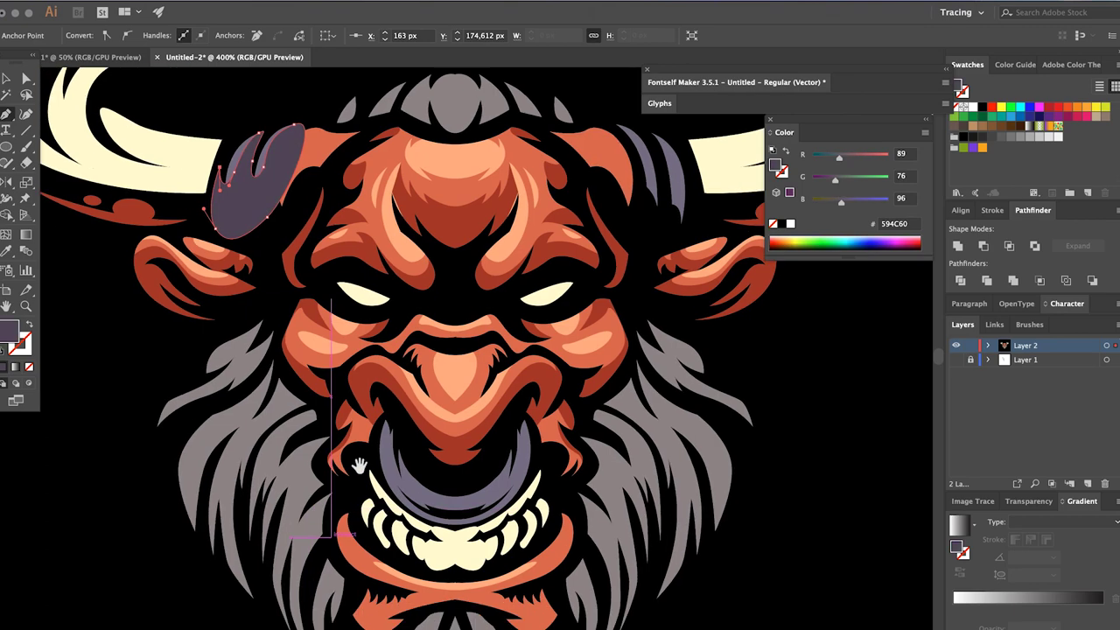
pyautogui.scroll(3, 432, 521)
# Step: Add a nose-ring shadow shape and send the purple shadows behind the face art
pyautogui.click(354, 451)
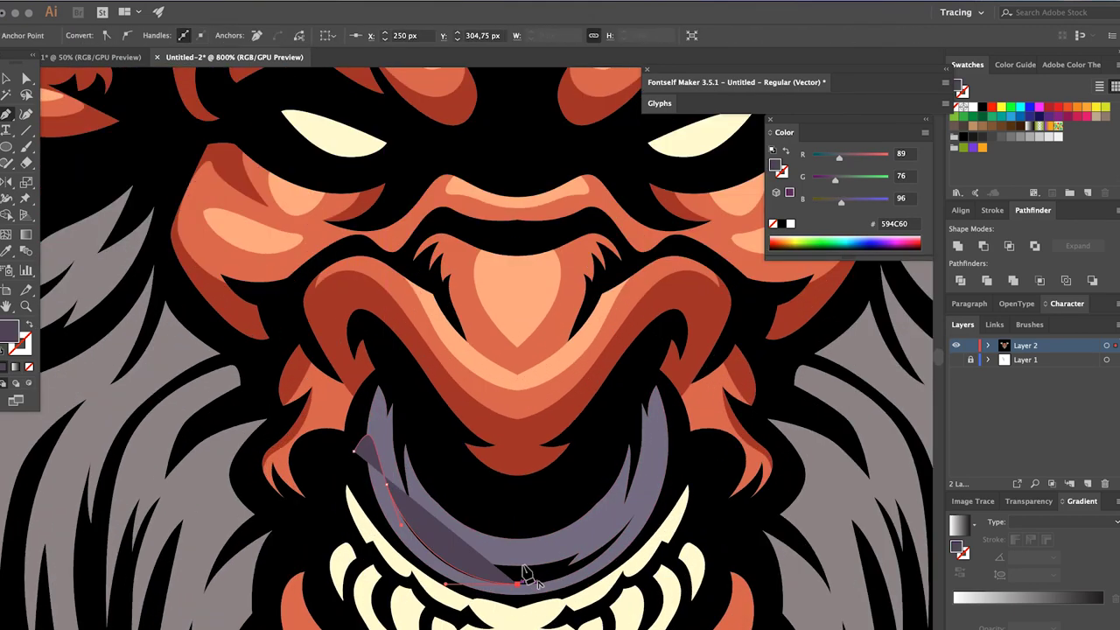
pyautogui.click(355, 450)
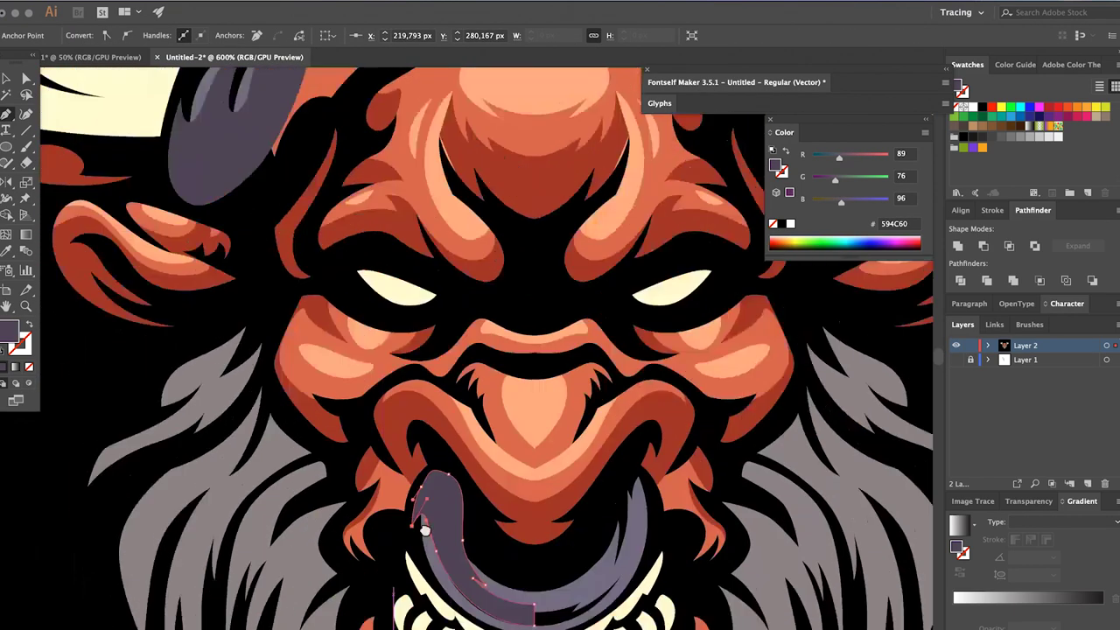
pyautogui.scroll(-3, 357, 451)
pyautogui.click(235, 268)
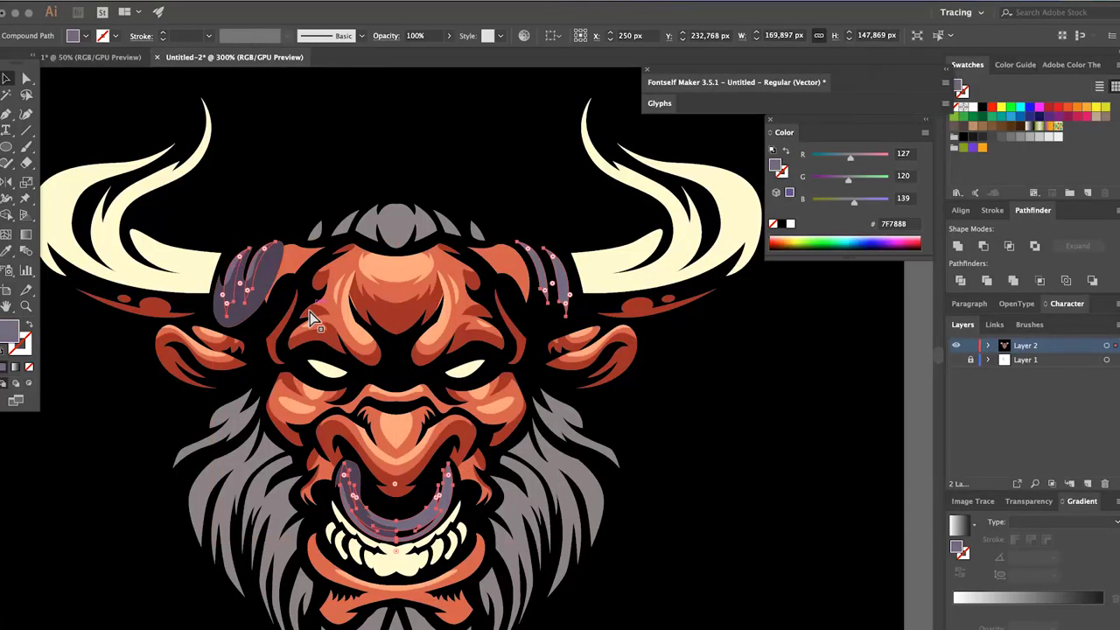
pyautogui.hotkey('ctrl', 'shift', '[')
pyautogui.click(382, 404)
pyautogui.scroll(1, 378, 487)
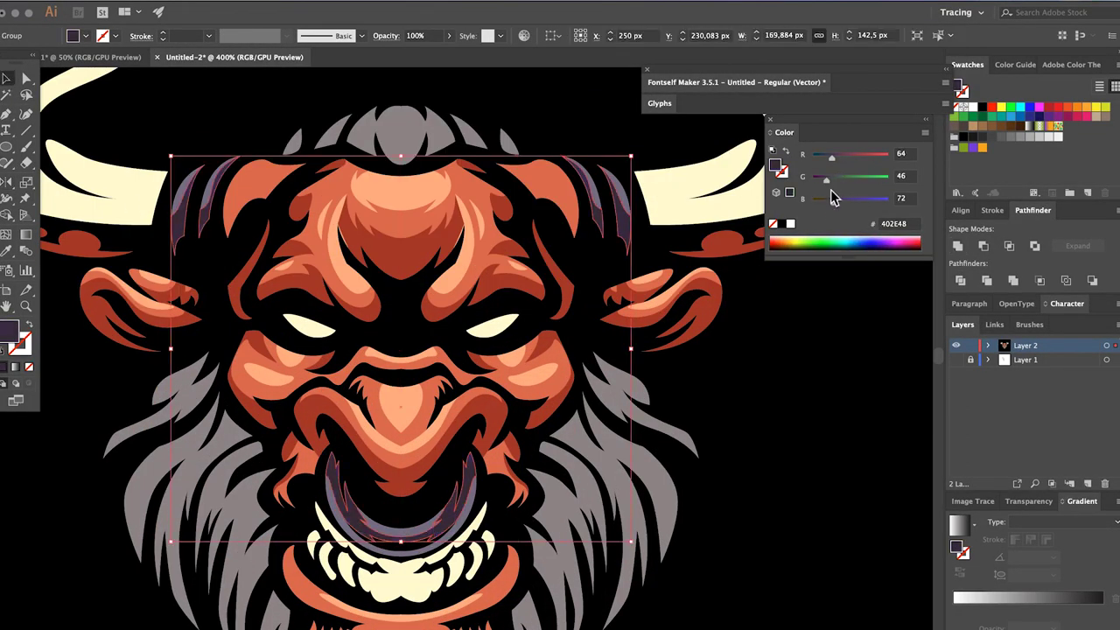
# Step: Draw a small oval on the nose ring and fill it white FFFFFF
pyautogui.click(784, 298)
pyautogui.scroll(-2, 768, 341)
pyautogui.scroll(3, 560, 403)
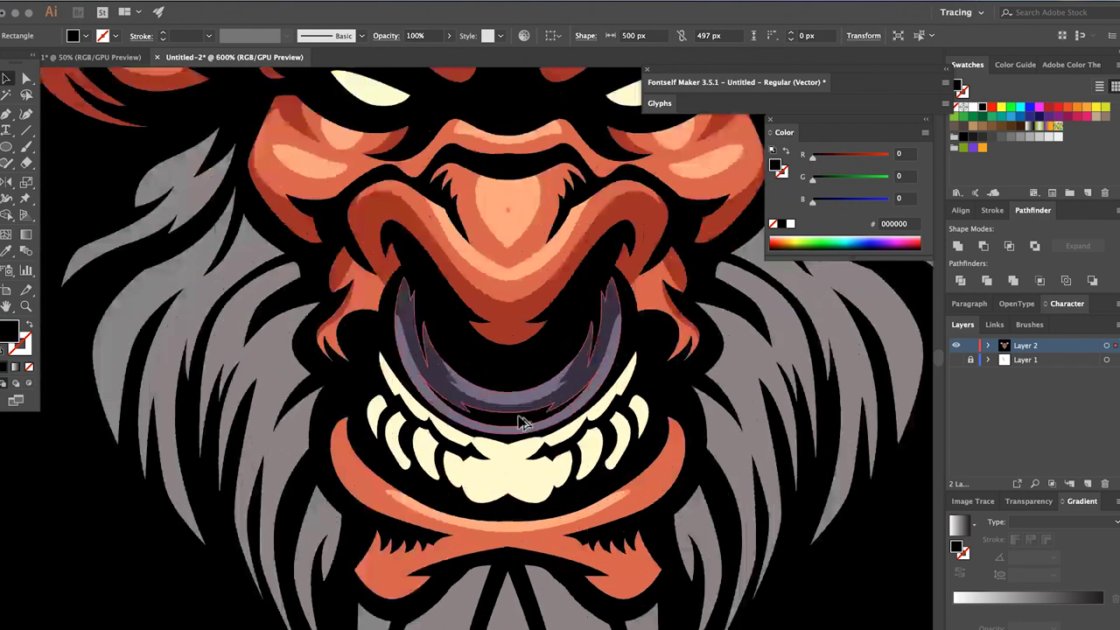
pyautogui.scroll(1, 560, 403)
pyautogui.press('l')
pyautogui.moveTo(457, 385); pyautogui.dragTo(542, 409)
pyautogui.click(971, 107)
# Step: Add a small white glint beside the oval, then deselect and inspect the result
pyautogui.scroll(1, 490, 399)
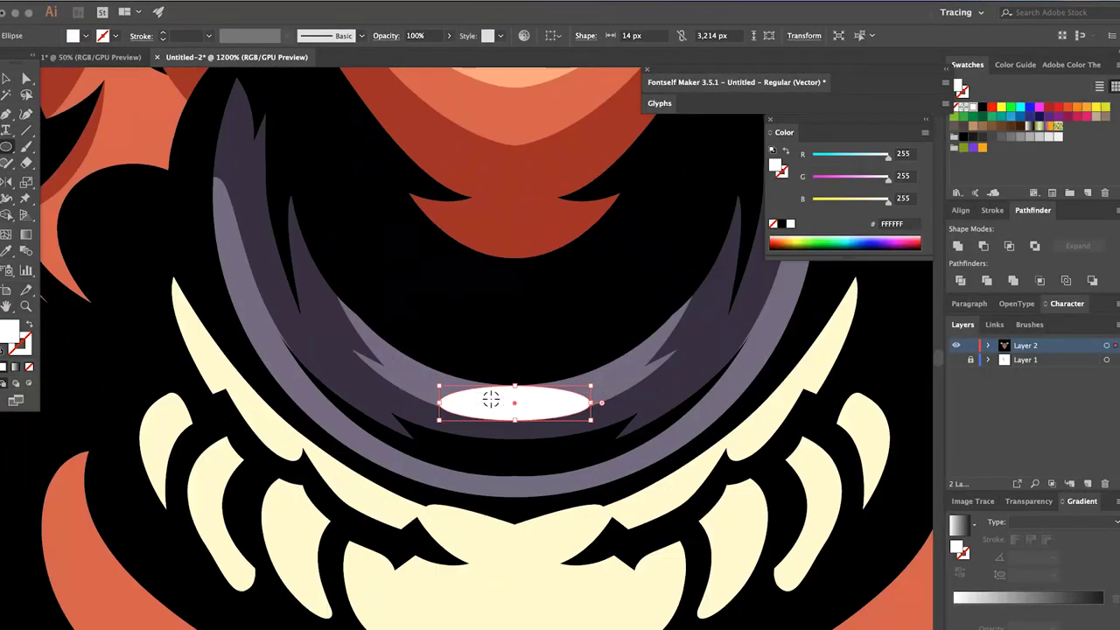
pyautogui.moveTo(439, 385); pyautogui.dragTo(438, 381)
pyautogui.scroll(-2, 475, 395)
pyautogui.scroll(1, 490, 393)
pyautogui.scroll(-2, 453, 387)
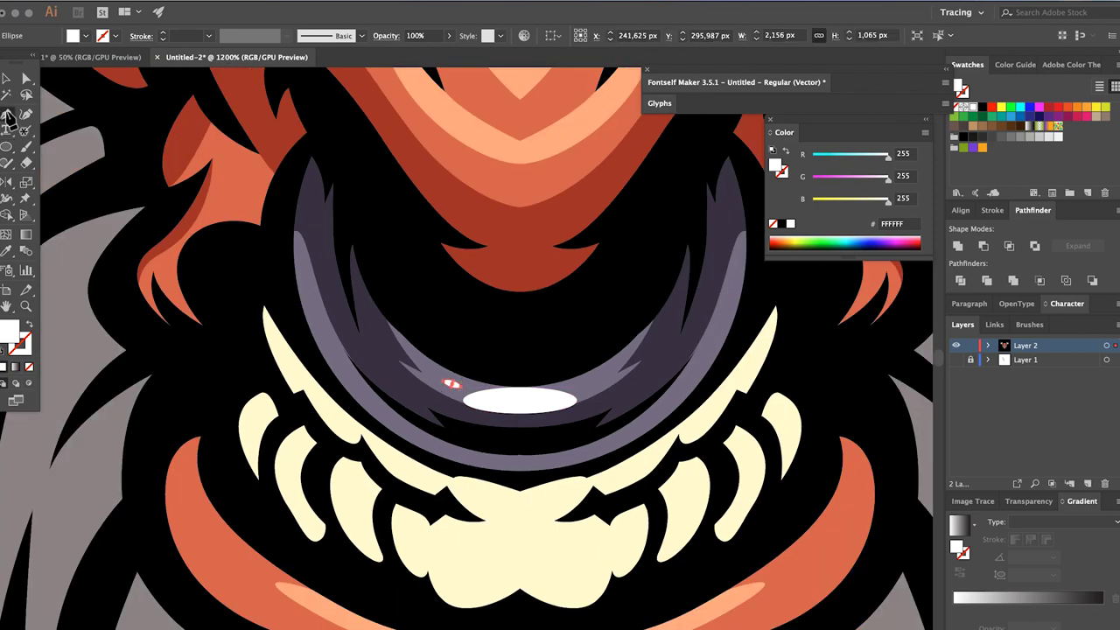
pyautogui.scroll(-1, 466, 378)
pyautogui.hotkey('ctrl', 'shift', 'a')
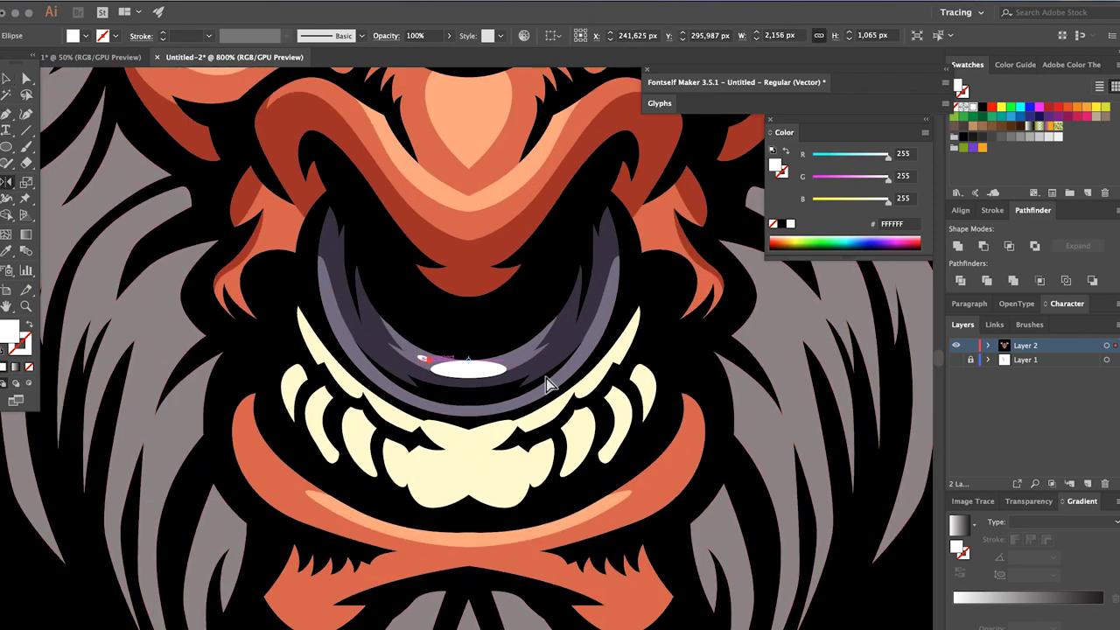
pyautogui.scroll(-3, 525, 367)
pyautogui.scroll(-1, 350, 306)
pyautogui.scroll(3, 420, 333)
pyautogui.scroll(2, 376, 376)
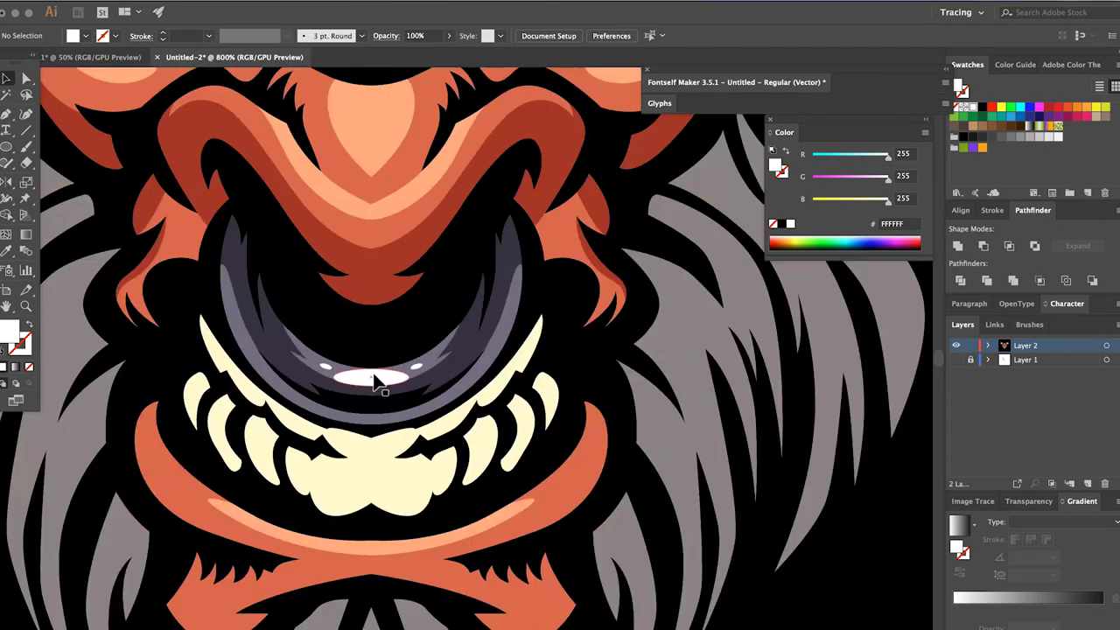
pyautogui.scroll(-2, 437, 317)
pyautogui.scroll(-3, 437, 317)
pyautogui.scroll(1, 187, 220)
pyautogui.scroll(1, 219, 245)
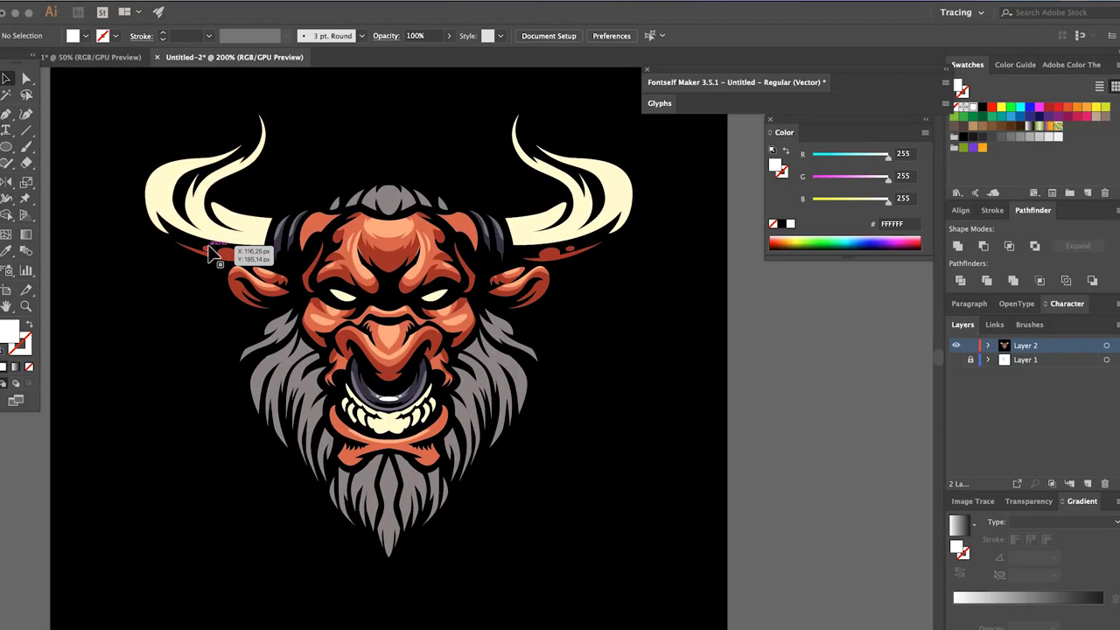
# Step: Pen-draw a curved shading shape along the grey forehead tuft
pyautogui.click(300, 391)
pyautogui.press('p')
pyautogui.scroll(6, 385, 197)
pyautogui.click(367, 88)
pyautogui.moveTo(417, 309); pyautogui.dragTo(367, 339)
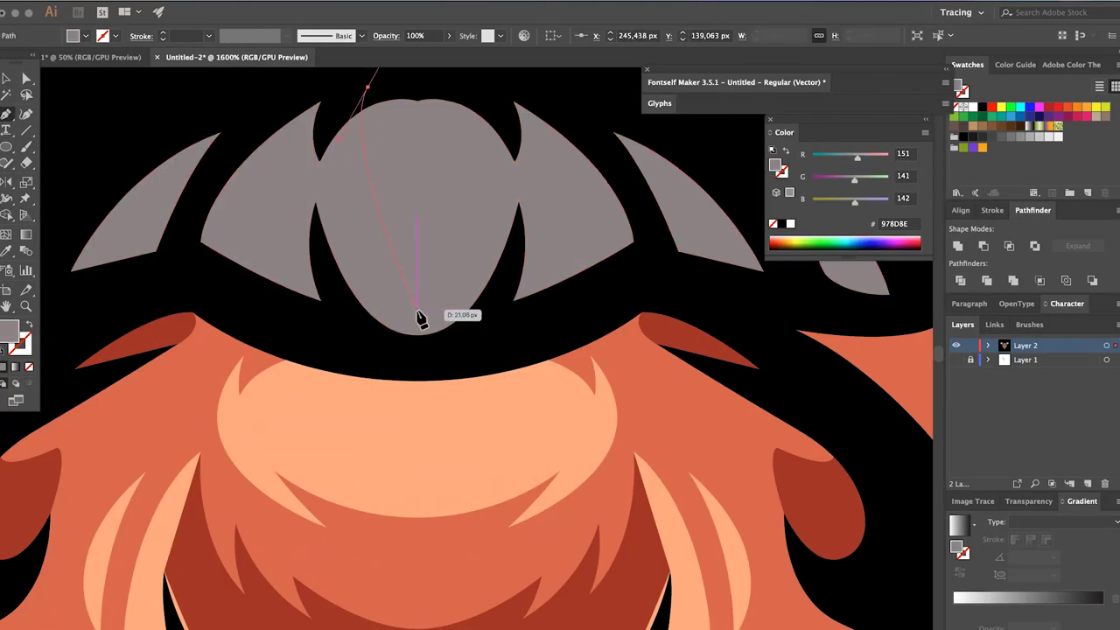
pyautogui.scroll(2, 335, 99)
pyautogui.moveTo(274, 326); pyautogui.dragTo(318, 365)
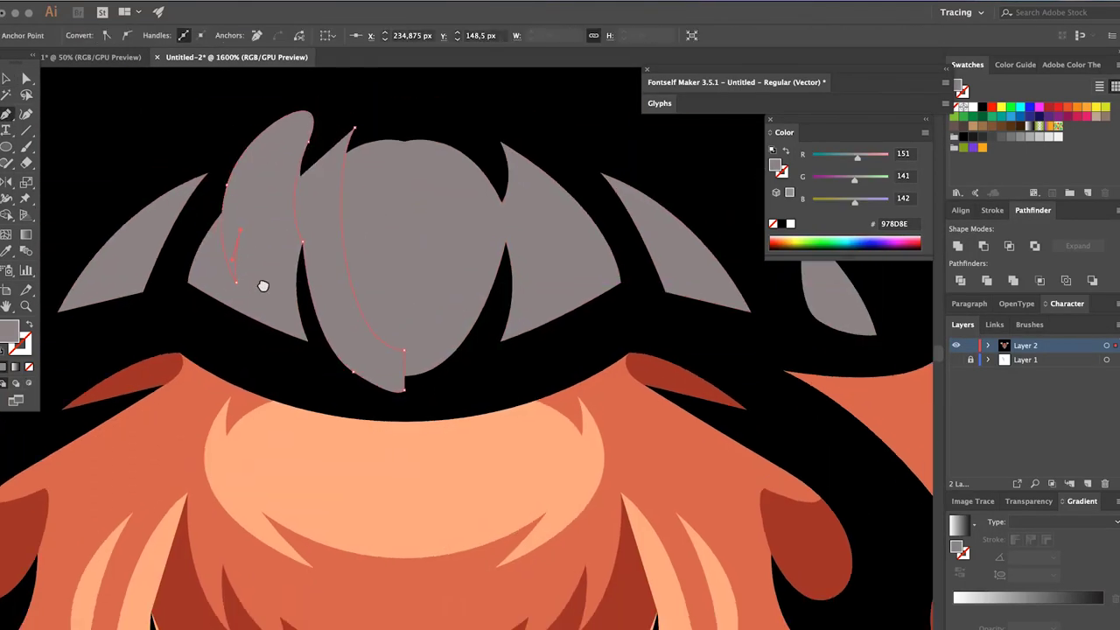
pyautogui.moveTo(179, 255); pyautogui.dragTo(201, 197)
pyautogui.hscroll(-3, 197, 245)
pyautogui.scroll(1, 192, 284)
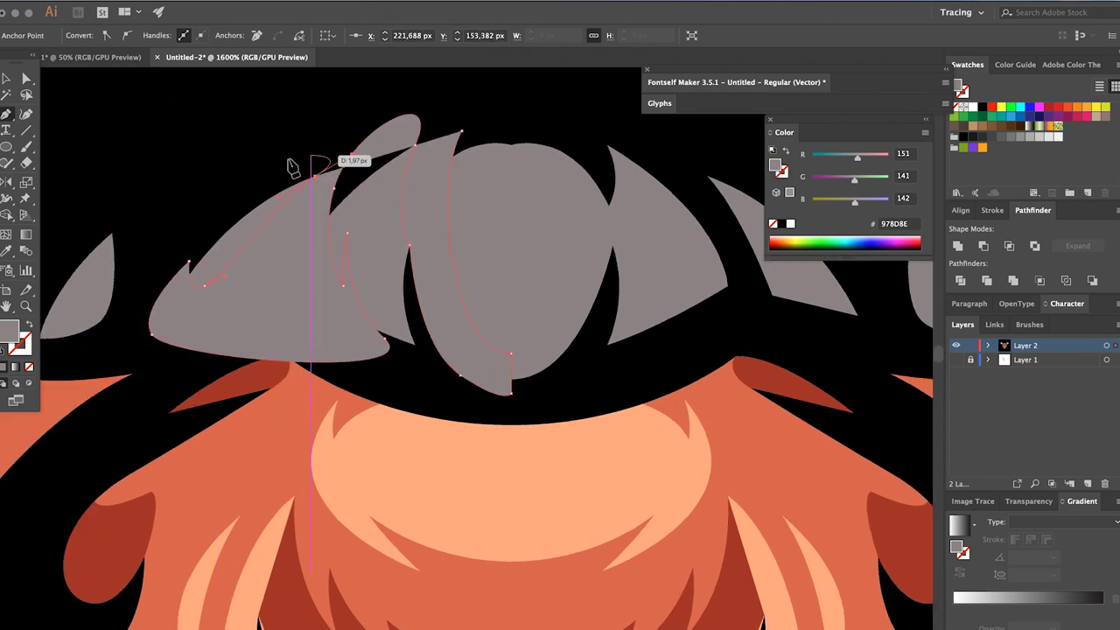
pyautogui.scroll(-2, 293, 168)
# Step: Colour the forehead tuft shading dark purple 403748
pyautogui.moveTo(855, 176); pyautogui.dragTo(838, 177)
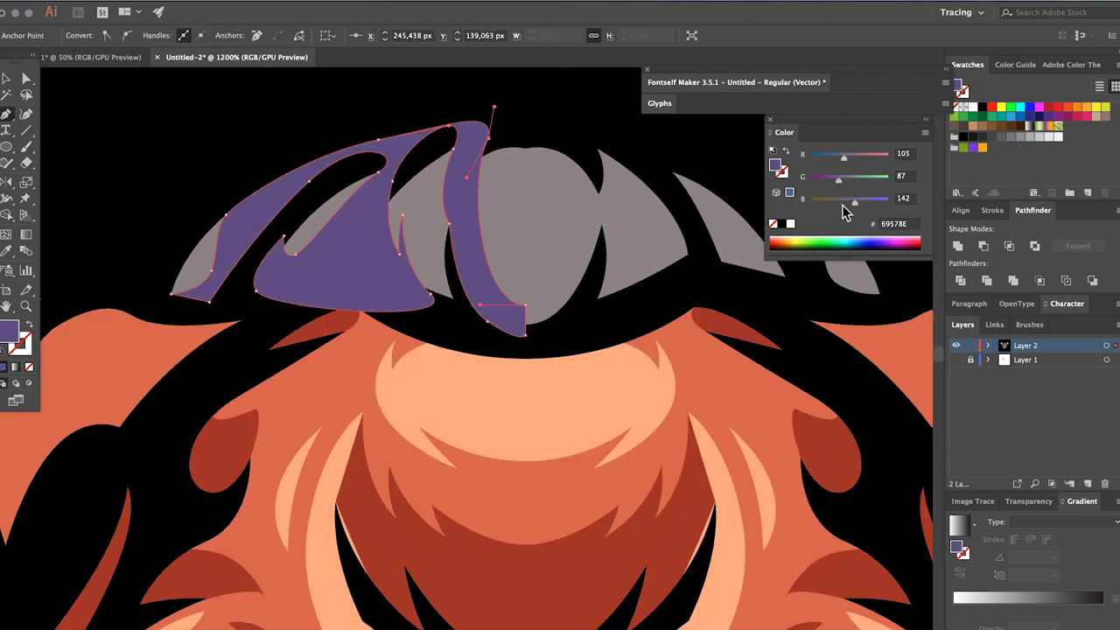
pyautogui.scroll(-3, 437, 306)
pyautogui.click(249, 320)
pyautogui.scroll(-2, 254, 350)
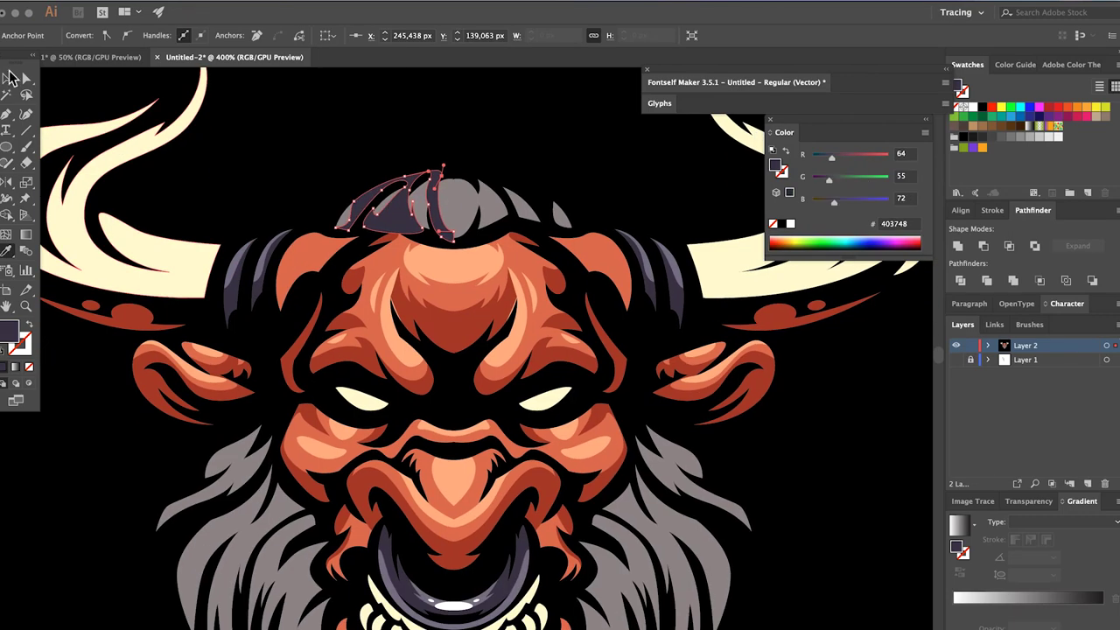
pyautogui.scroll(-1, 262, 262)
pyautogui.scroll(-1, 263, 263)
pyautogui.scroll(3, 340, 224)
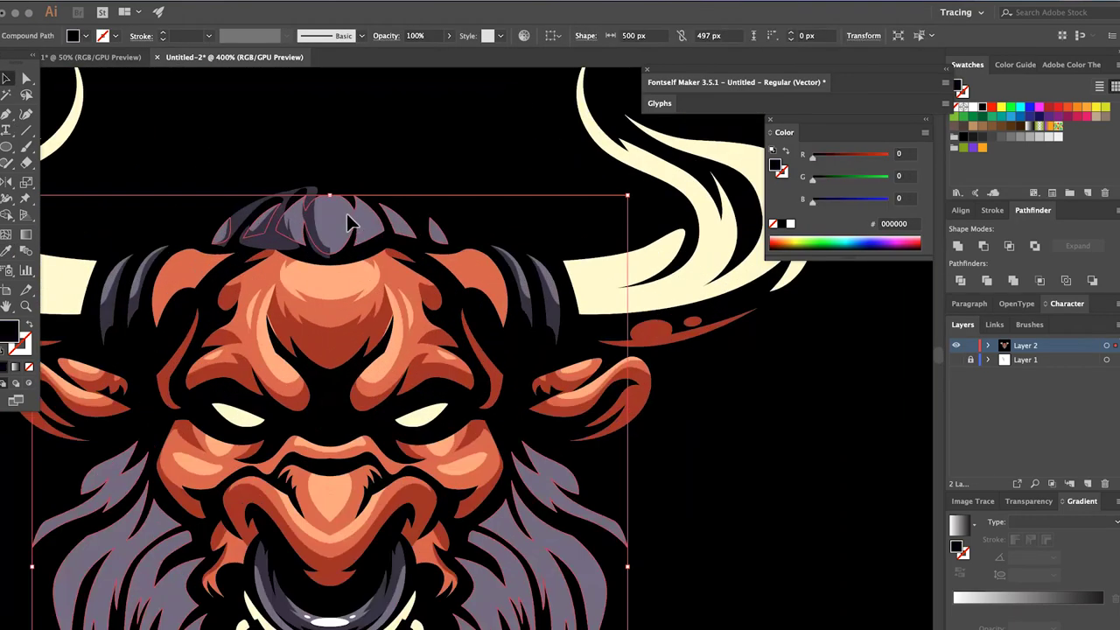
# Step: Recolour the background rectangle deep maroon 210000
pyautogui.moveTo(829, 182); pyautogui.dragTo(820, 203)
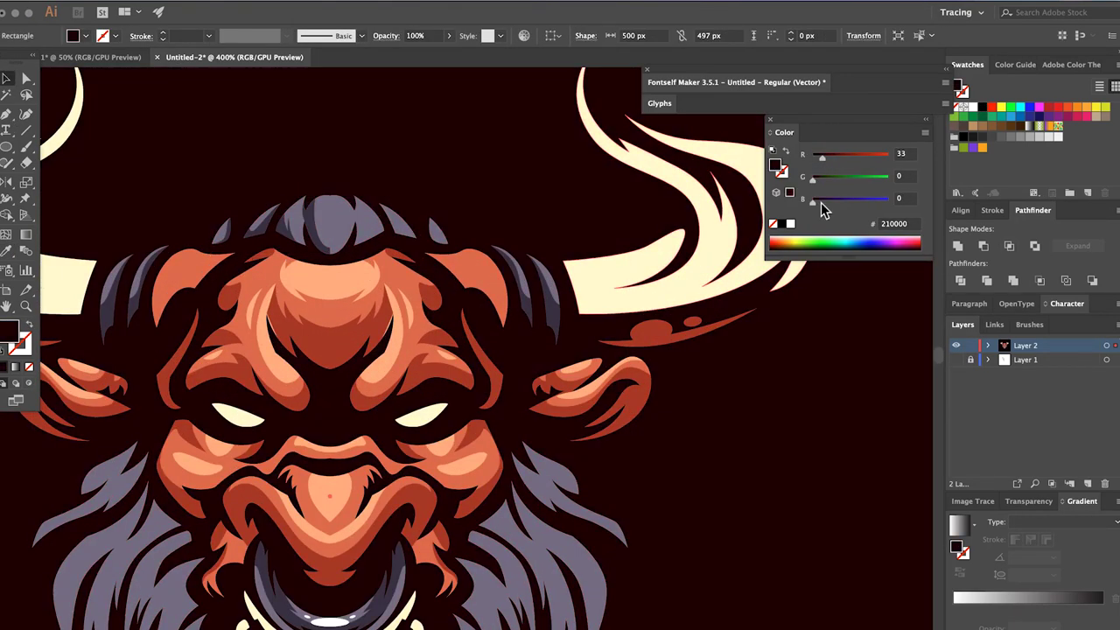
pyautogui.scroll(-2, 704, 441)
pyautogui.scroll(3, 412, 275)
pyautogui.click(412, 274)
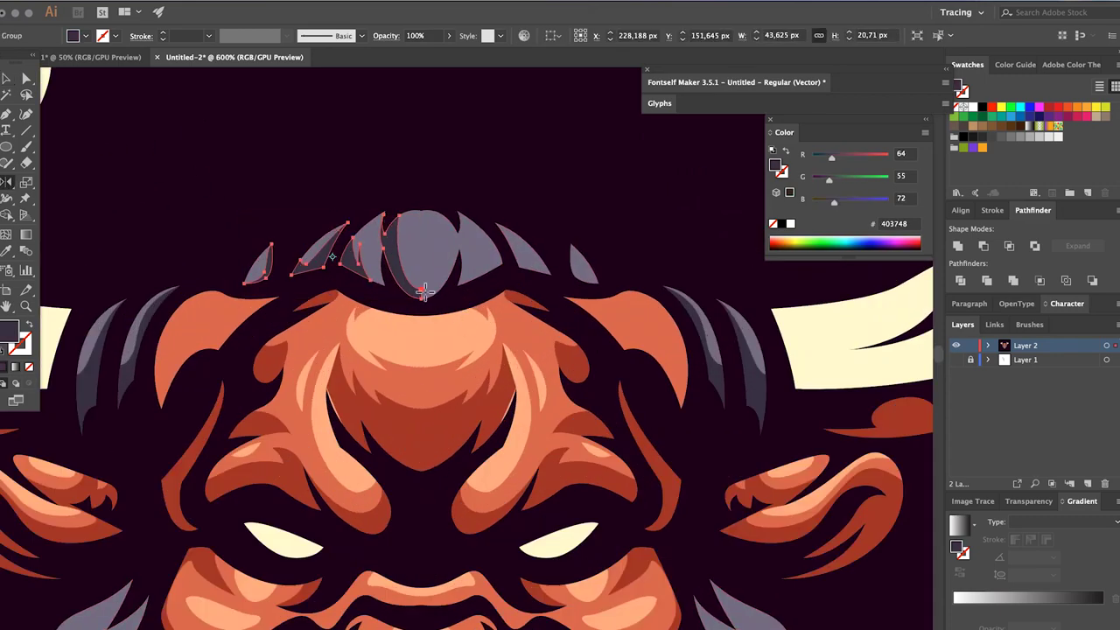
pyautogui.scroll(-3, 415, 289)
pyautogui.scroll(2, 350, 350)
# Step: Draw a small teardrop shadow shape on the left side of the beard
pyautogui.press('p')
pyautogui.scroll(2, 325, 325)
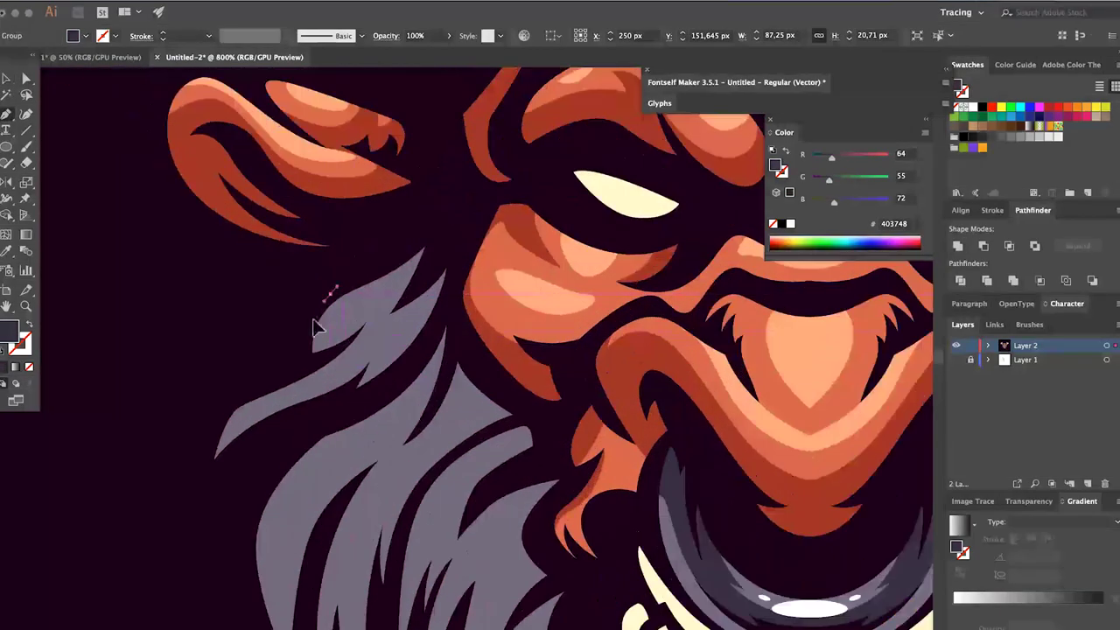
pyautogui.click(424, 248)
pyautogui.moveTo(389, 315); pyautogui.dragTo(400, 350)
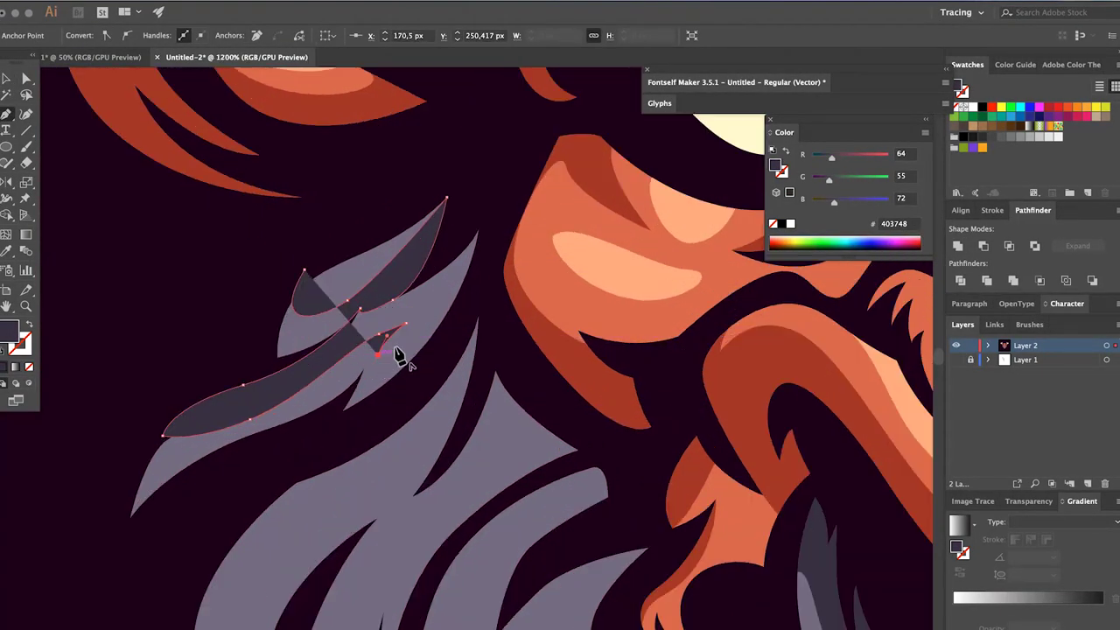
pyautogui.click(431, 278)
# Step: Draw a second dark shadow shape curving between the lower beard strands and close it
pyautogui.moveTo(332, 371)
pyautogui.mouseDown()
pyautogui.moveTo(328, 381)
pyautogui.moveTo(445, 280)
pyautogui.mouseUp()
pyautogui.moveTo(393, 400)
pyautogui.mouseDown()
pyautogui.moveTo(376, 425)
pyautogui.moveTo(412, 376)
pyautogui.mouseUp()
pyautogui.scroll(-2, 367, 429)
pyautogui.moveTo(496, 302); pyautogui.dragTo(512, 302)
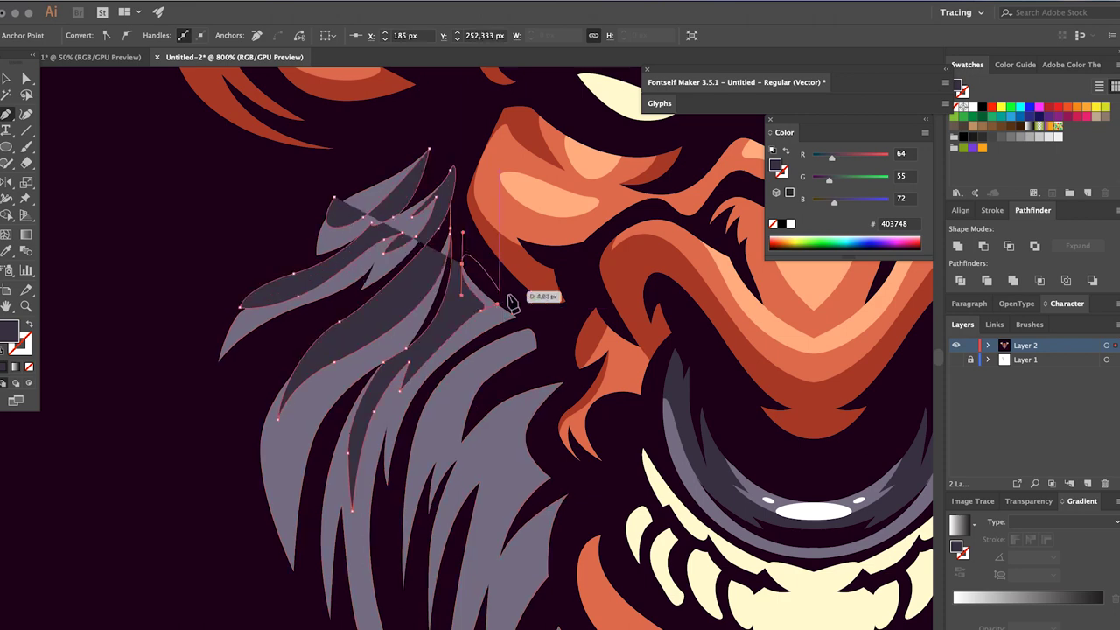
pyautogui.scroll(-2, 512, 301)
pyautogui.click(490, 390)
pyautogui.click(467, 404)
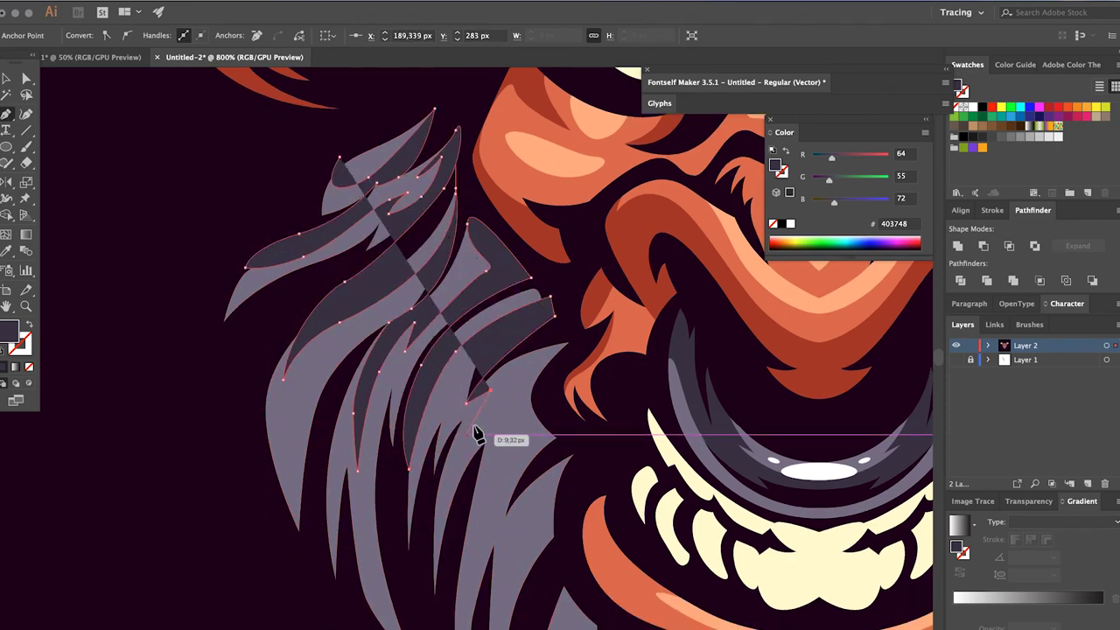
pyautogui.moveTo(542, 398); pyautogui.dragTo(558, 391)
pyautogui.scroll(-2, 565, 370)
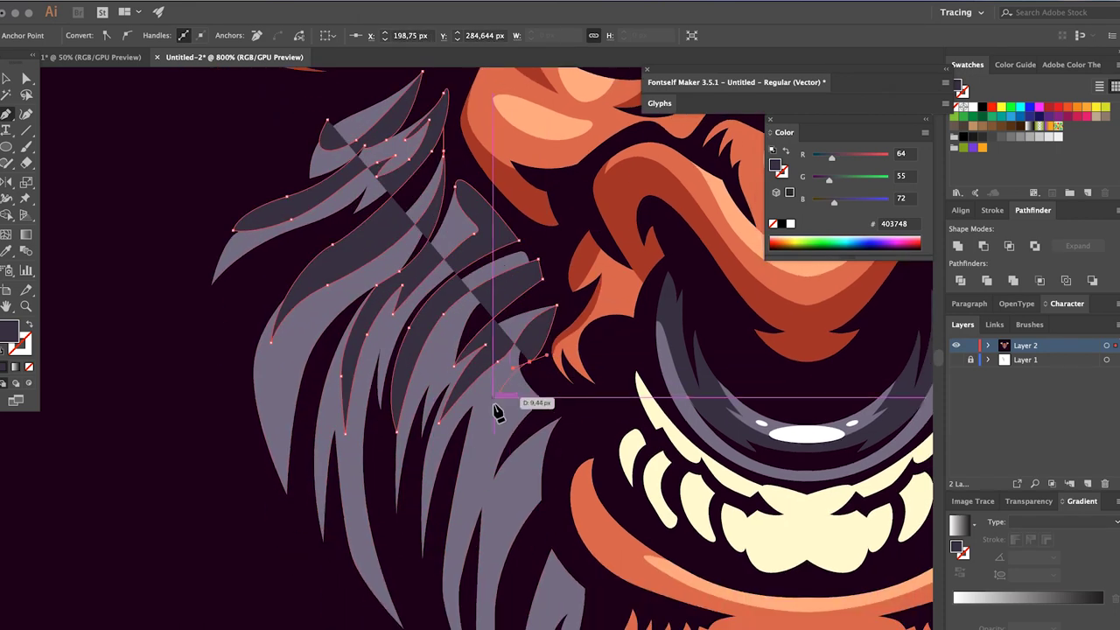
pyautogui.click(495, 399)
# Step: Draw a final shadow piece along the beard's left edge and close it
pyautogui.scroll(-5, 490, 525)
pyautogui.click(542, 338)
pyautogui.click(530, 405)
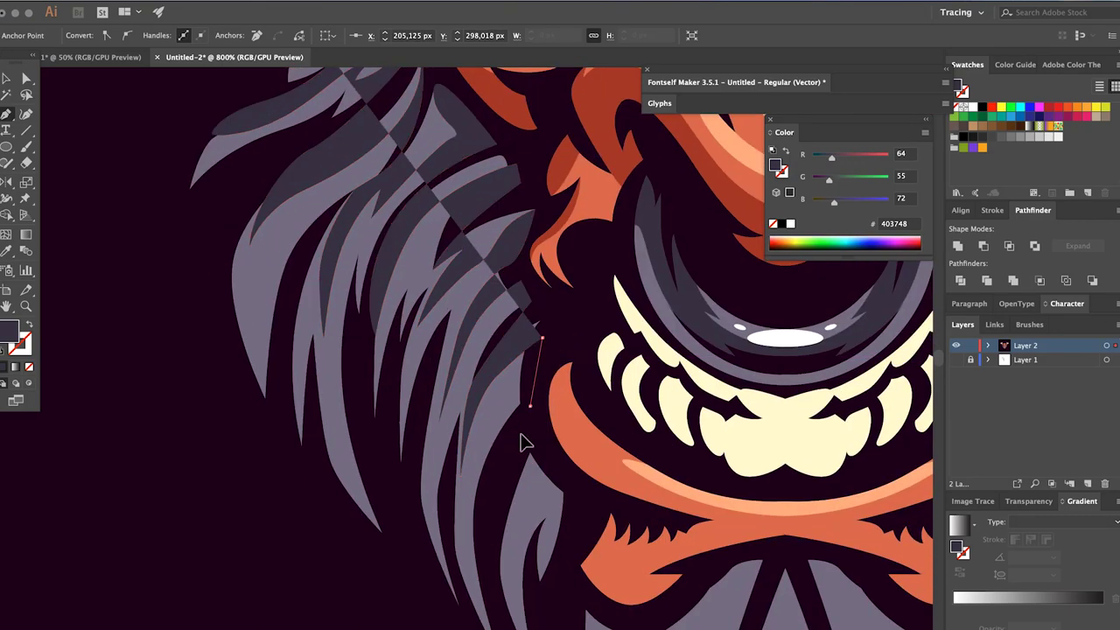
pyautogui.scroll(-2, 523, 441)
pyautogui.scroll(3, 420, 578)
pyautogui.moveTo(203, 302); pyautogui.dragTo(223, 253)
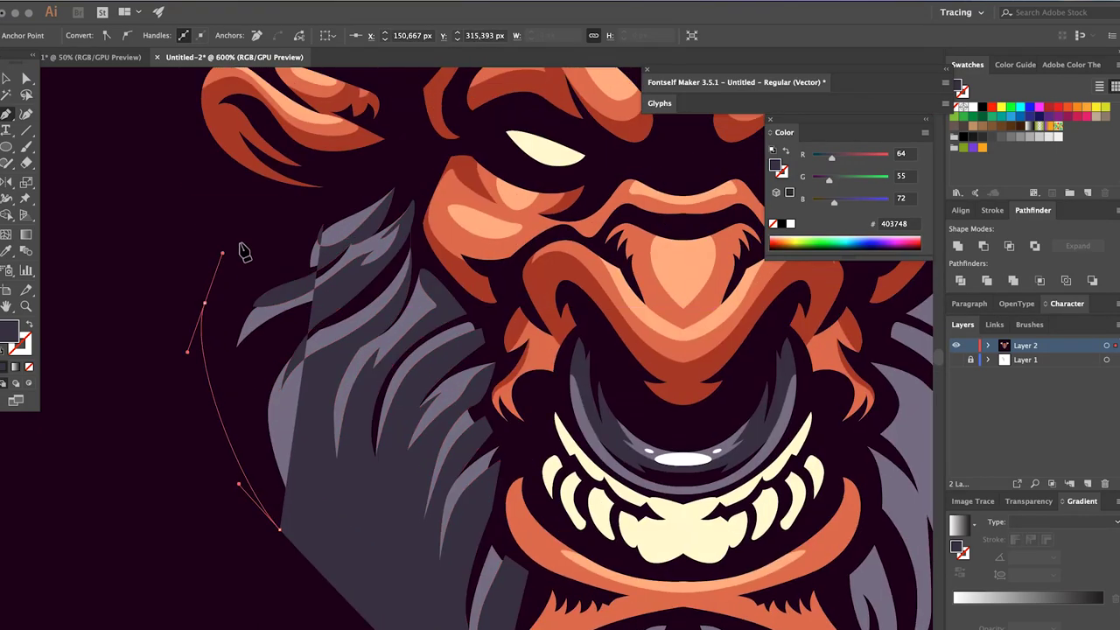
pyautogui.click(245, 253)
# Step: Zoom out to the whole head and start a pen path down the beard's centre line
pyautogui.hotkey('ctrl', '-')
pyautogui.hotkey('ctrl', '-')
pyautogui.press('m')
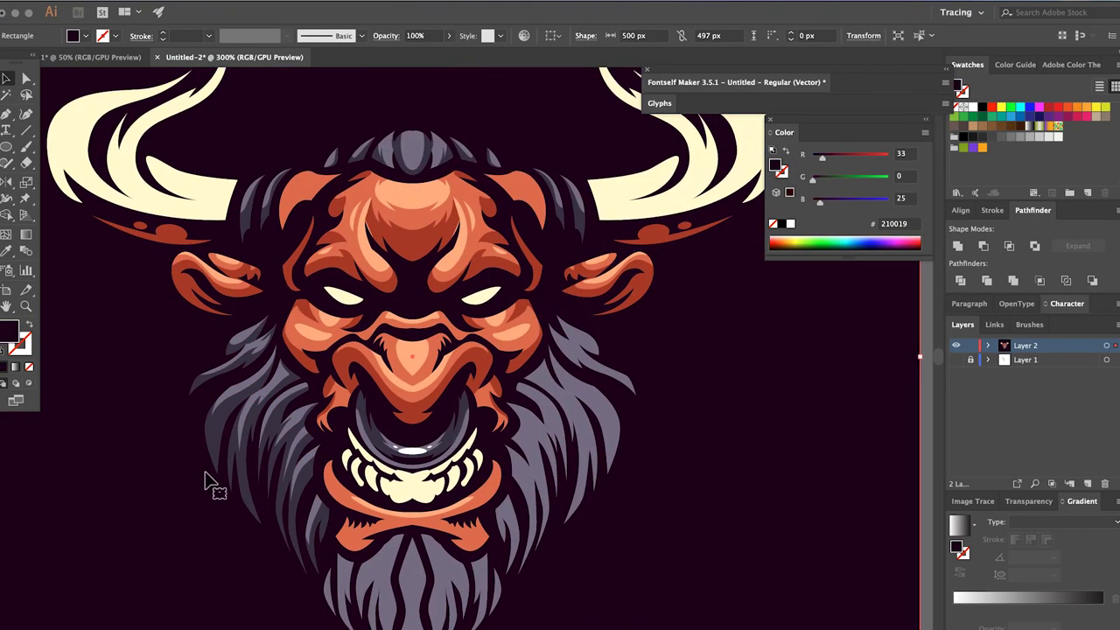
pyautogui.scroll(-5, 210, 483)
pyautogui.scroll(4, 580, 519)
pyautogui.scroll(-3, 400, 393)
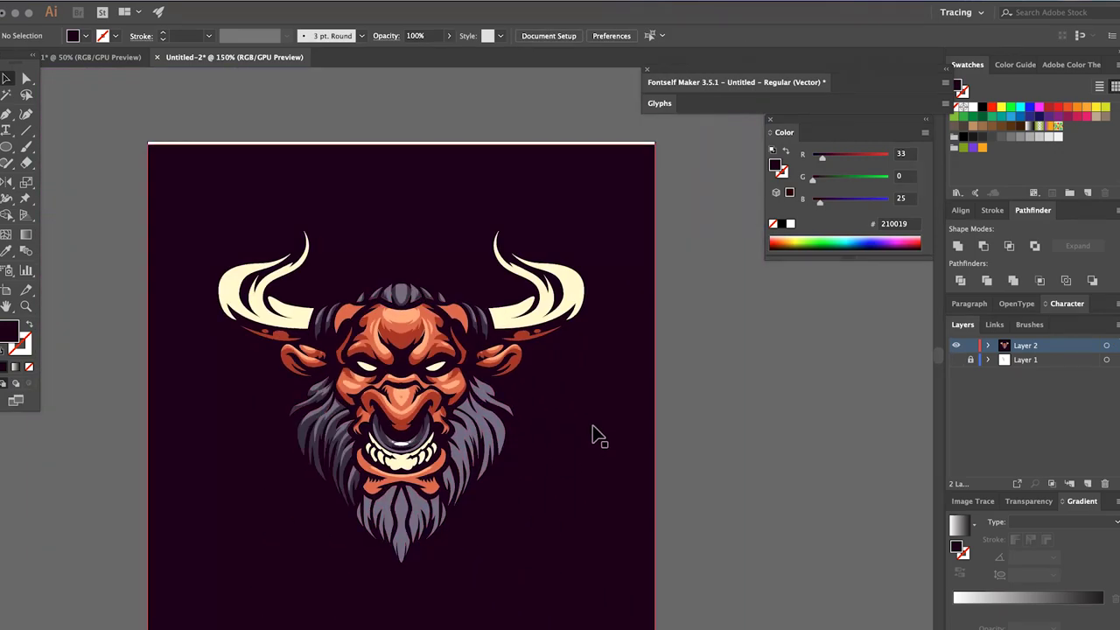
pyautogui.scroll(3, 525, 420)
pyautogui.scroll(2, 393, 411)
pyautogui.press('p')
pyautogui.click(382, 472)
pyautogui.click(400, 523)
pyautogui.click(386, 574)
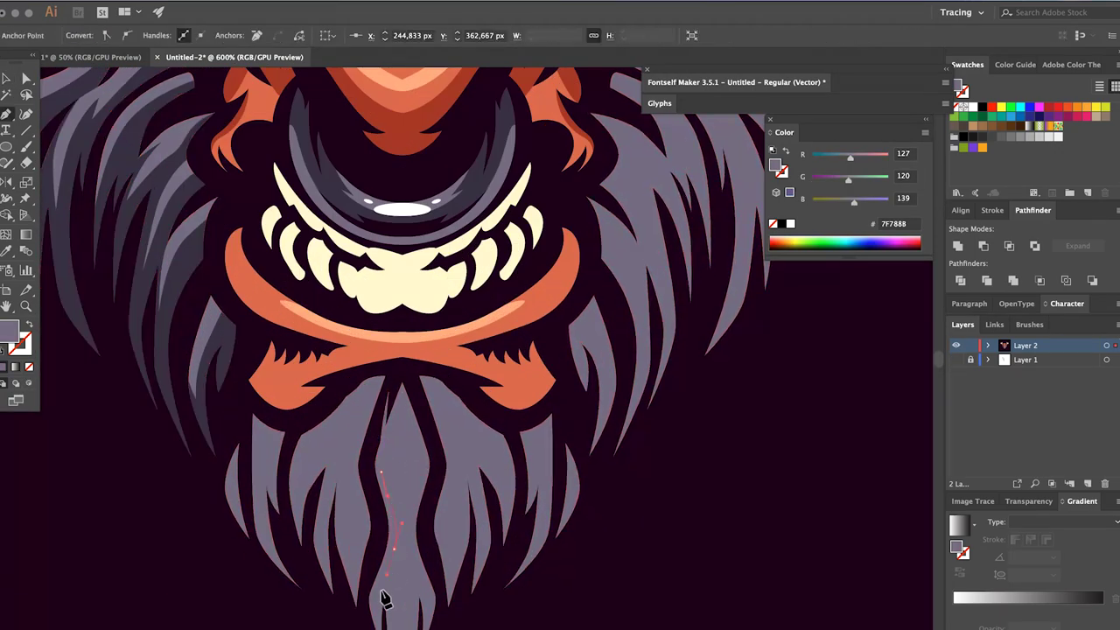
# Step: Continue the dark cut shape along the left beard strand and close it
pyautogui.scroll(-2, 385, 599)
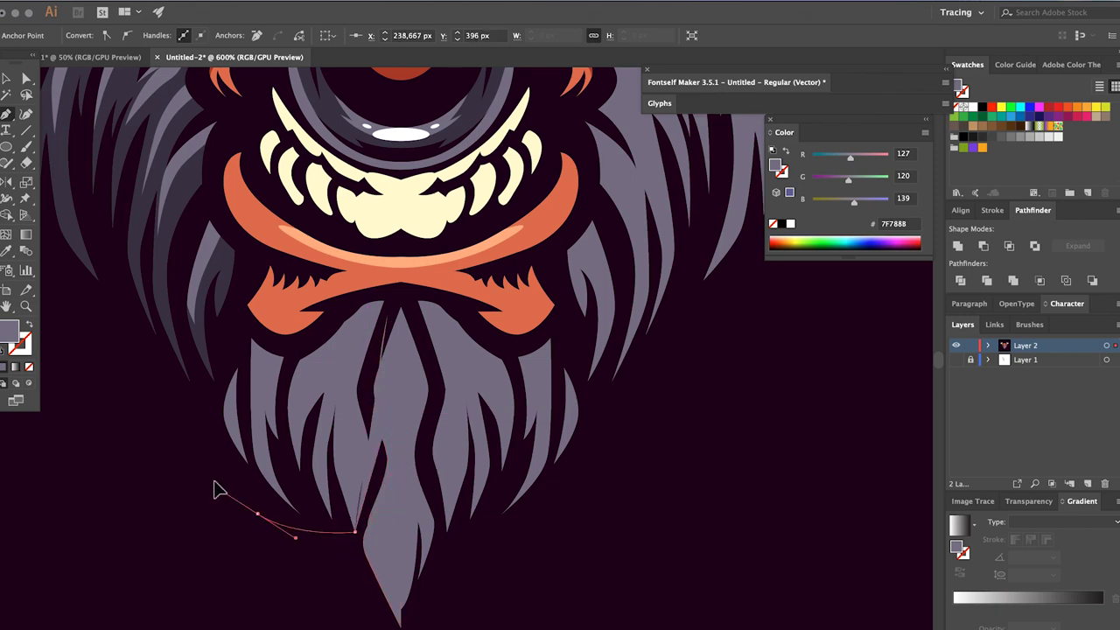
pyautogui.scroll(2, 217, 441)
pyautogui.click(325, 505)
pyautogui.click(325, 325)
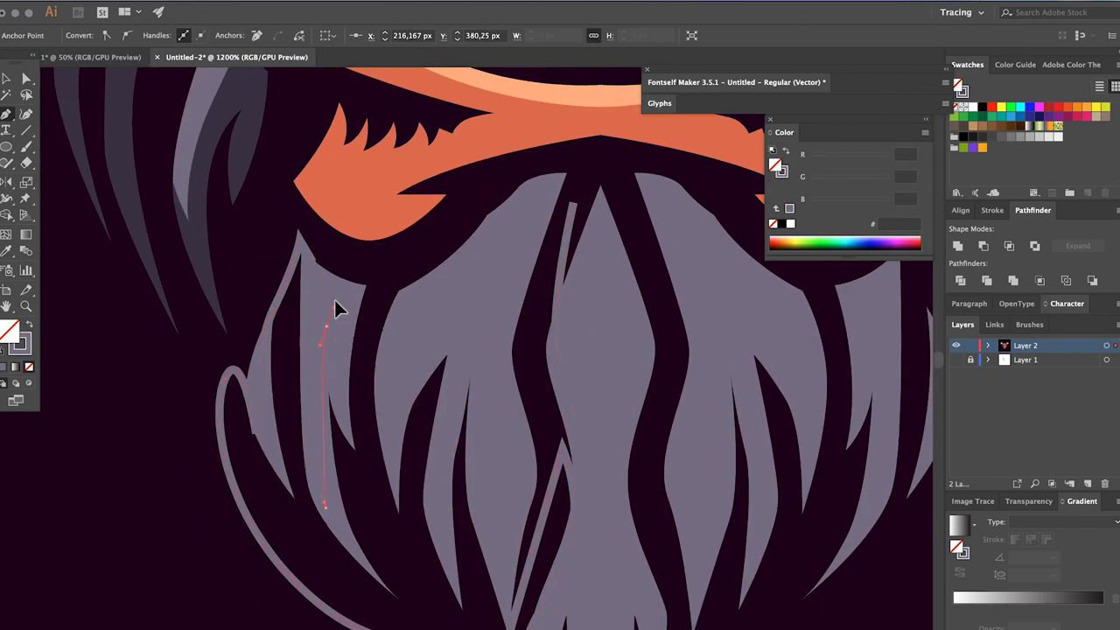
pyautogui.scroll(3, 405, 274)
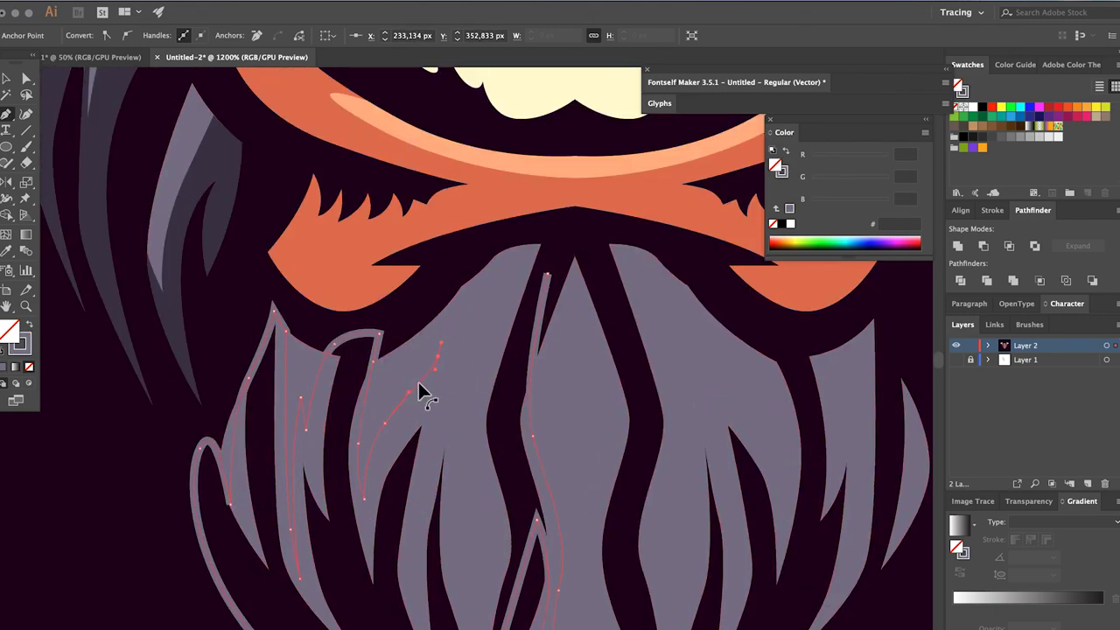
pyautogui.moveTo(445, 417); pyautogui.dragTo(446, 477)
pyautogui.moveTo(525, 232); pyautogui.dragTo(492, 246)
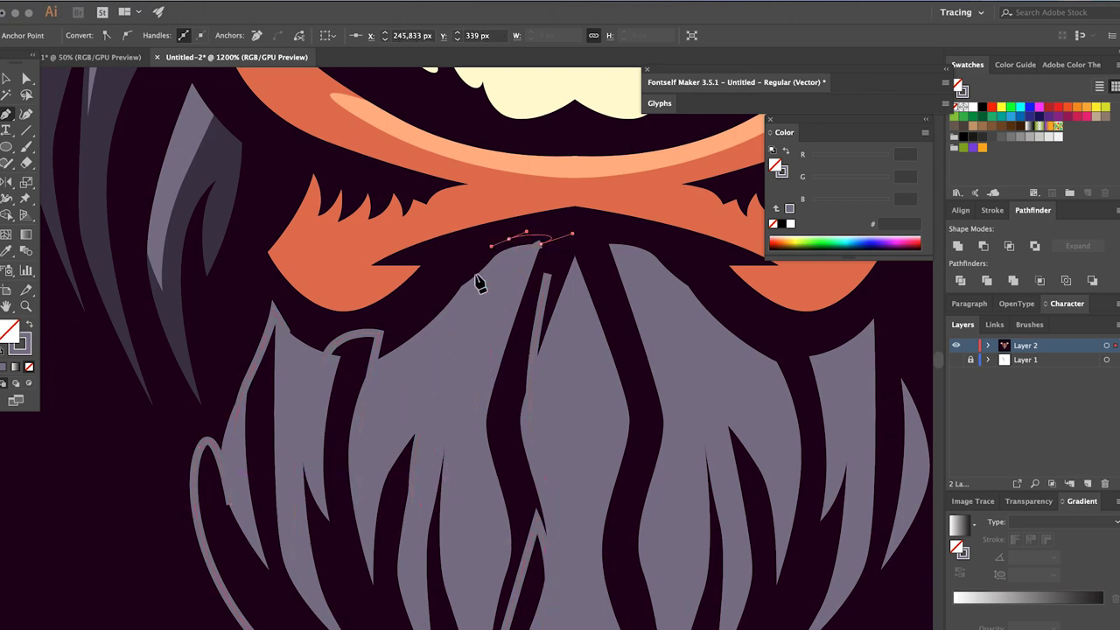
pyautogui.scroll(-4, 297, 320)
pyautogui.scroll(3, 429, 158)
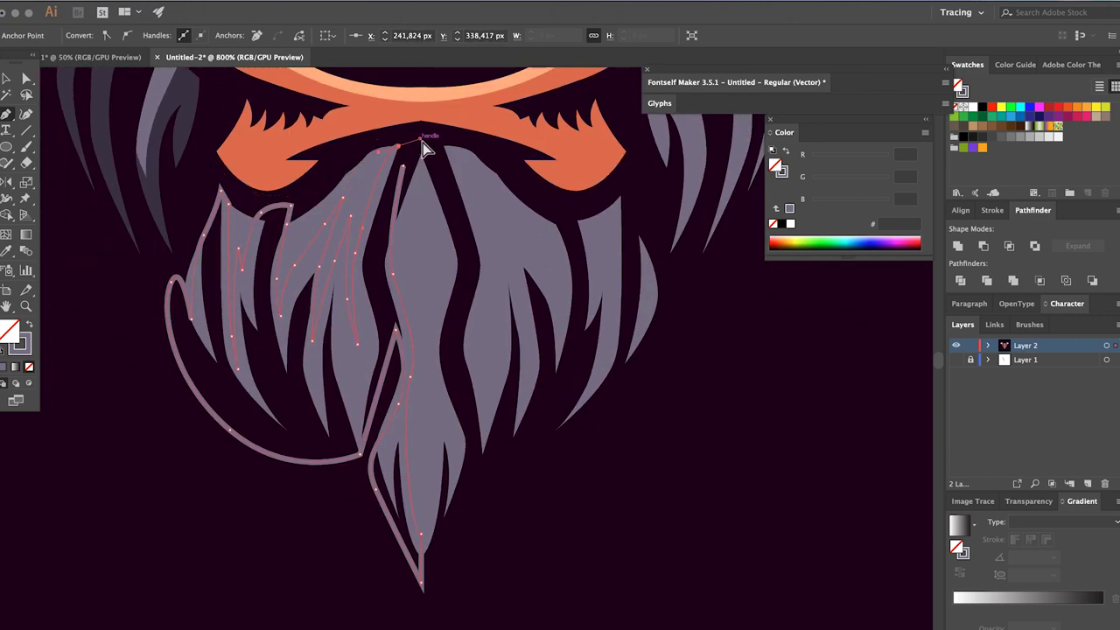
pyautogui.click(424, 149)
# Step: Select all the beard pieces together, then deselect and fit the artboard in view
pyautogui.hotkey('ctrl', 'a')
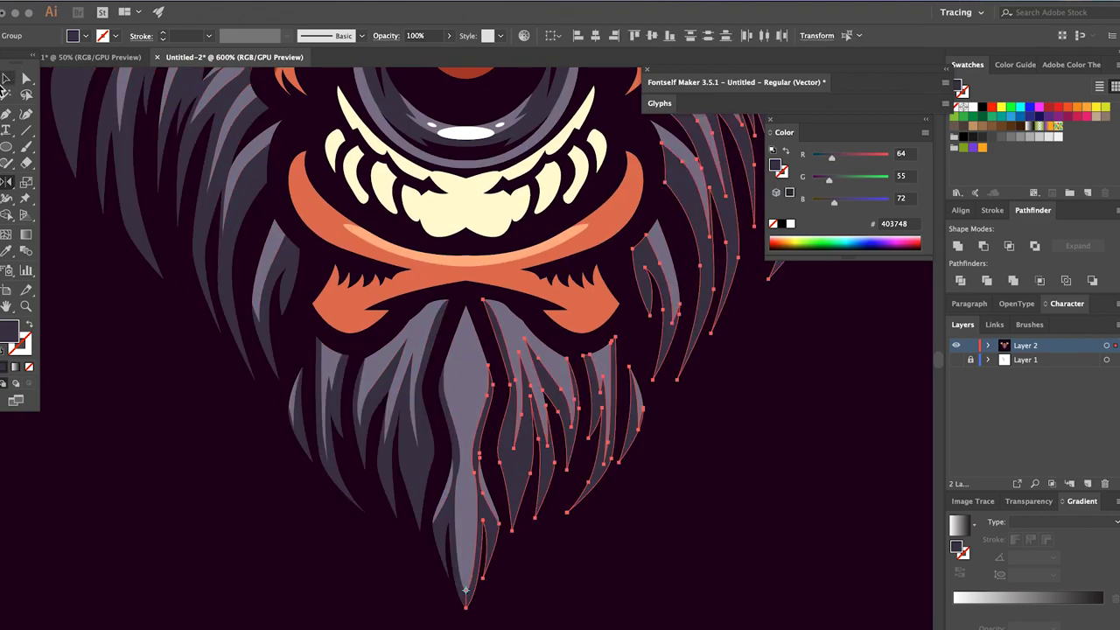
pyautogui.click(418, 442)
pyautogui.hotkey('ctrl', 'shift', 'a')
pyautogui.hotkey('ctrl', '0')
# Step: Draw a first cream highlight sliver on a hair strand
pyautogui.hotkey('ctrl', '-')
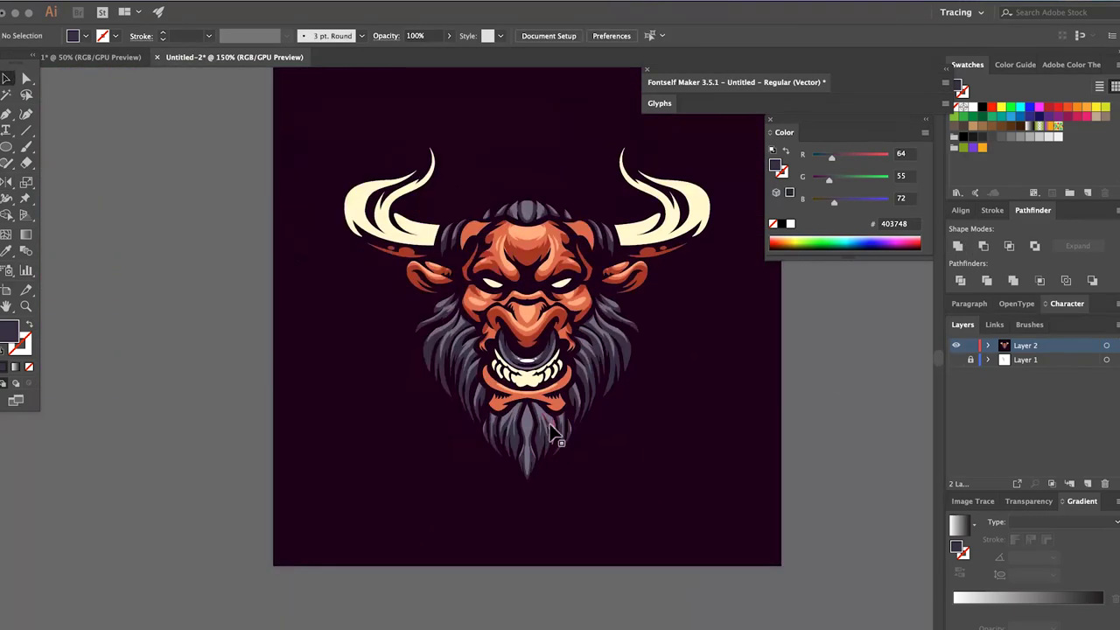
pyautogui.scroll(5, 480, 393)
pyautogui.press('p')
pyautogui.moveTo(315, 347); pyautogui.dragTo(377, 327)
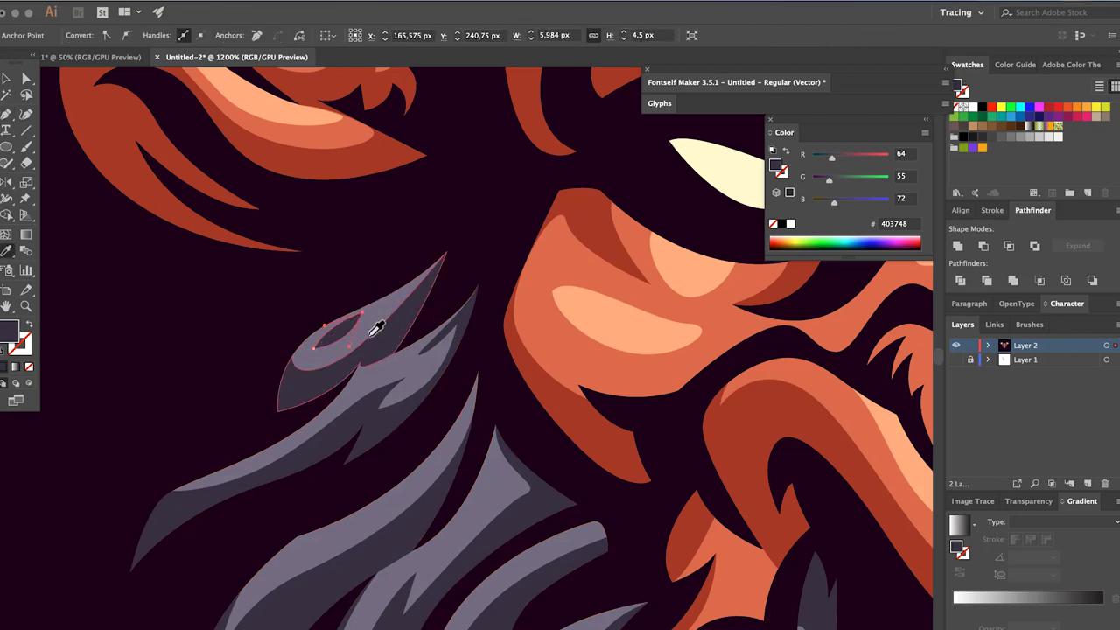
pyautogui.hotkey('ctrl', '+')
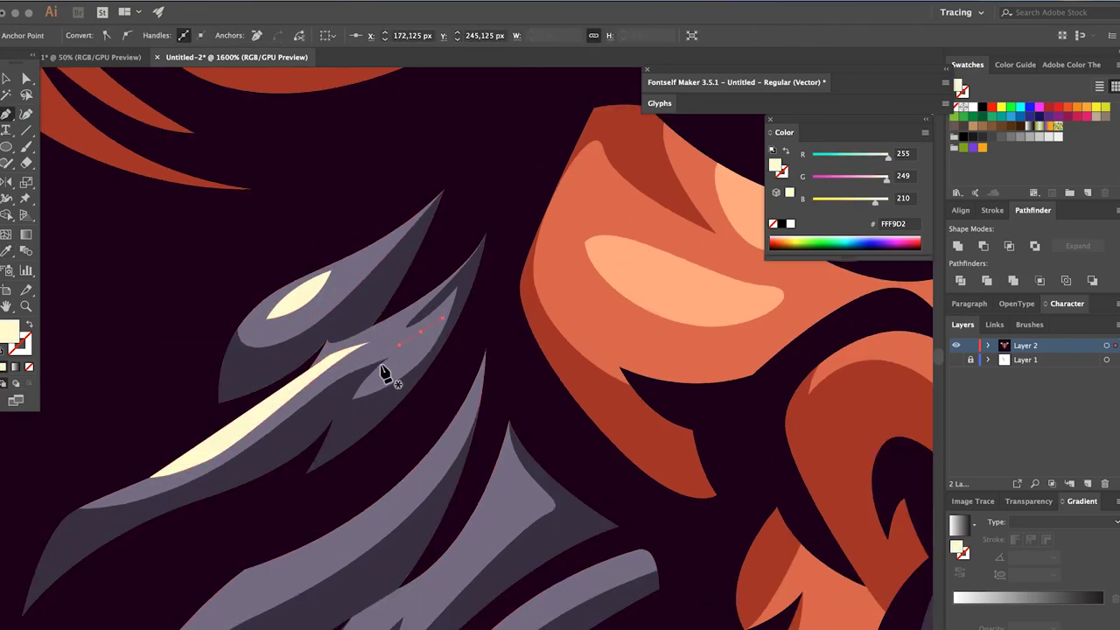
pyautogui.click(383, 372)
# Step: Draw two more cream highlight slivers along the mane strands
pyautogui.scroll(-5, 418, 332)
pyautogui.scroll(-5, 488, 283)
pyautogui.click(491, 240)
pyautogui.click(480, 335)
pyautogui.moveTo(416, 384)
pyautogui.mouseDown()
pyautogui.moveTo(391, 402)
pyautogui.moveTo(417, 321)
pyautogui.mouseUp()
pyautogui.click(492, 241)
pyautogui.scroll(-5, 513, 293)
pyautogui.click(575, 230)
pyautogui.click(366, 453)
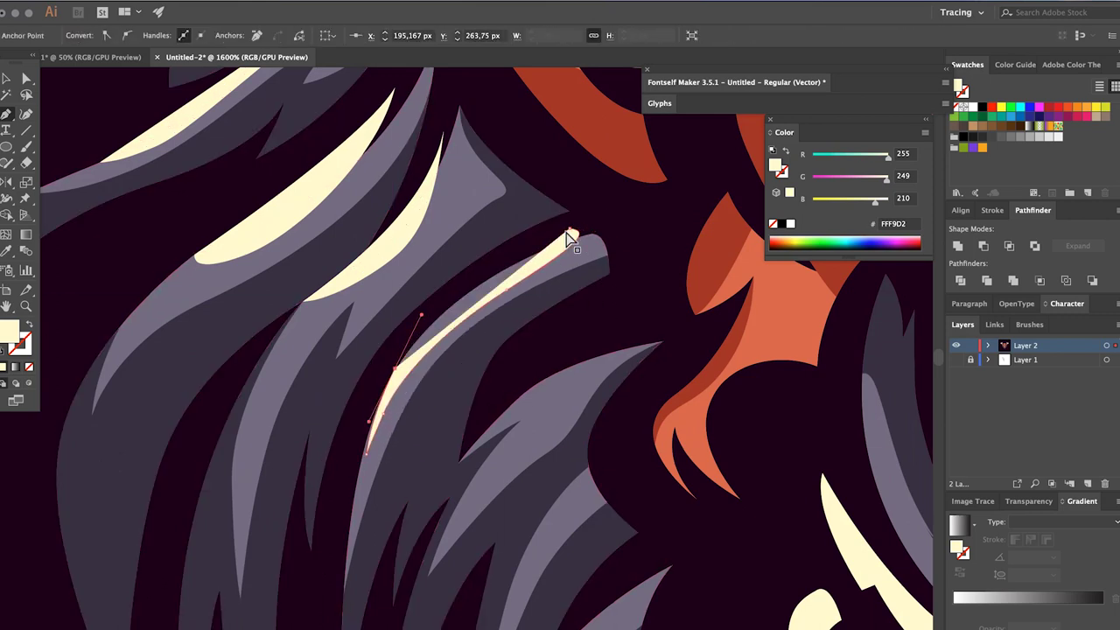
pyautogui.click(569, 236)
# Step: Add highlight slivers lower on the mane and on a beard strand
pyautogui.scroll(-5, 543, 280)
pyautogui.click(469, 356)
pyautogui.scroll(-5, 525, 341)
pyautogui.click(477, 325)
pyautogui.moveTo(398, 436); pyautogui.dragTo(416, 365)
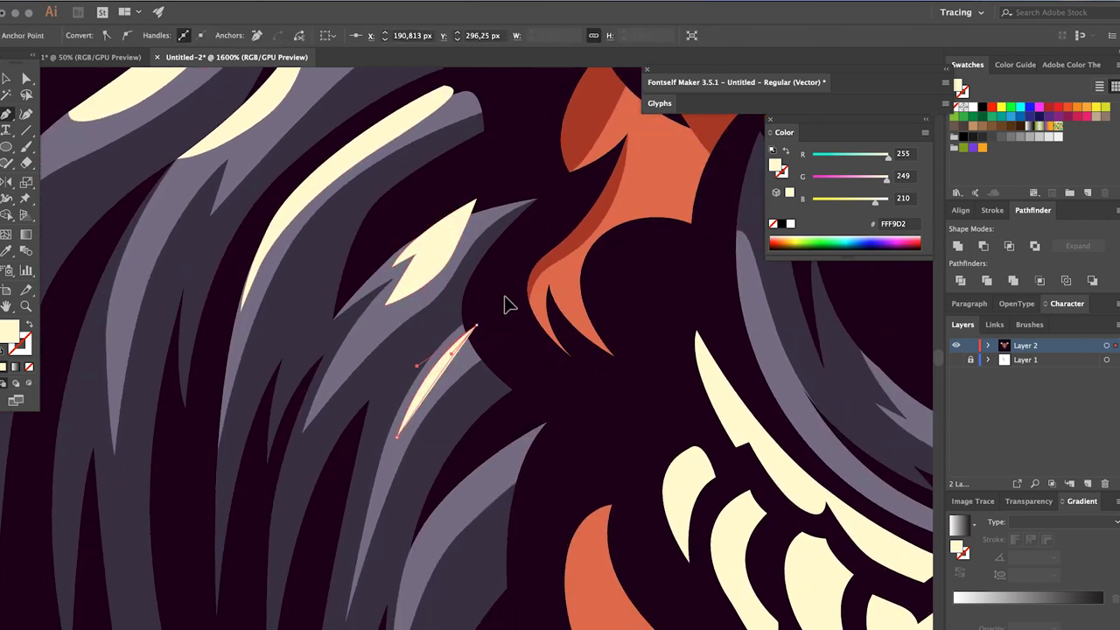
pyautogui.scroll(-5, 387, 420)
pyautogui.scroll(-5, 537, 283)
pyautogui.scroll(5, 449, 375)
pyautogui.click(445, 446)
pyautogui.moveTo(418, 497); pyautogui.dragTo(440, 477)
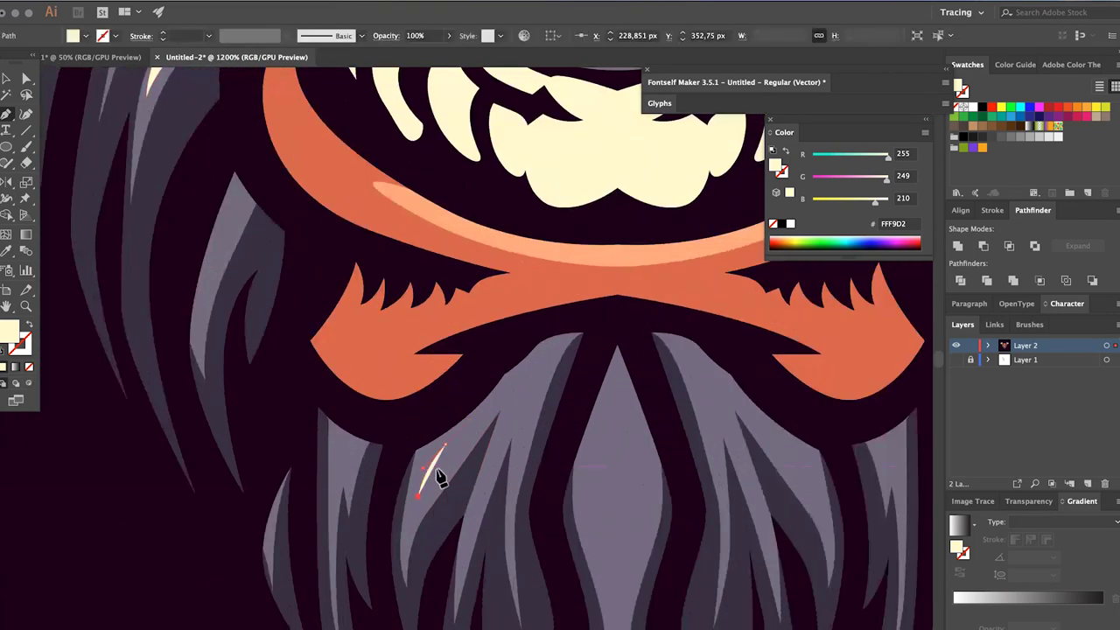
pyautogui.scroll(-5, 569, 362)
pyautogui.scroll(-5, 525, 367)
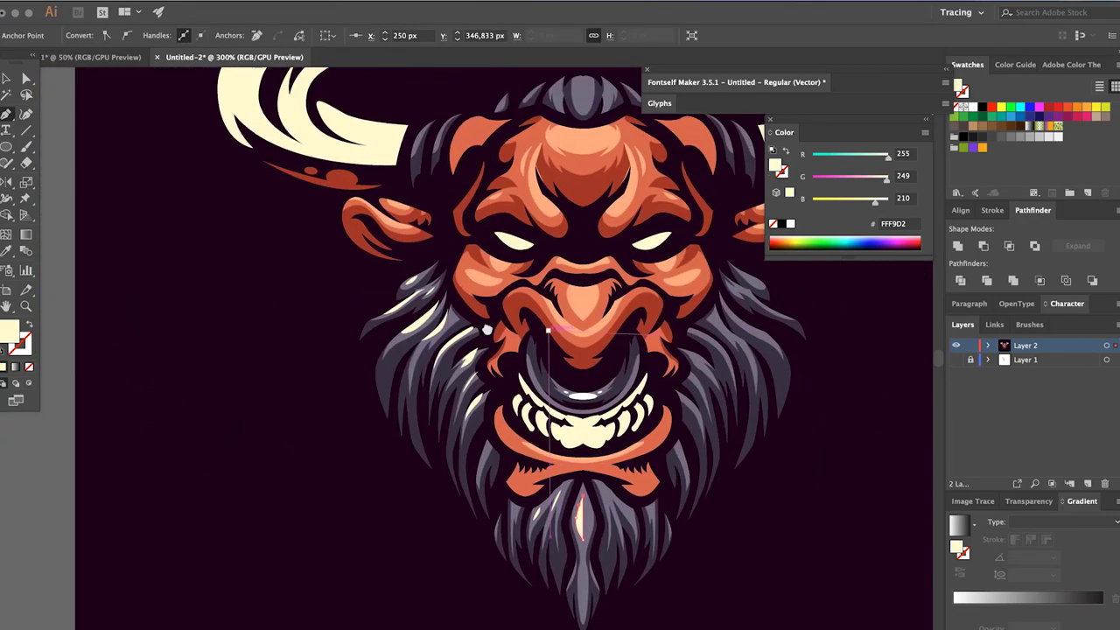
pyautogui.scroll(5, 488, 330)
# Step: Draw a long highlight shape across the top hair strands and up the head
pyautogui.moveTo(438, 426); pyautogui.dragTo(453, 327)
pyautogui.moveTo(583, 268); pyautogui.dragTo(650, 251)
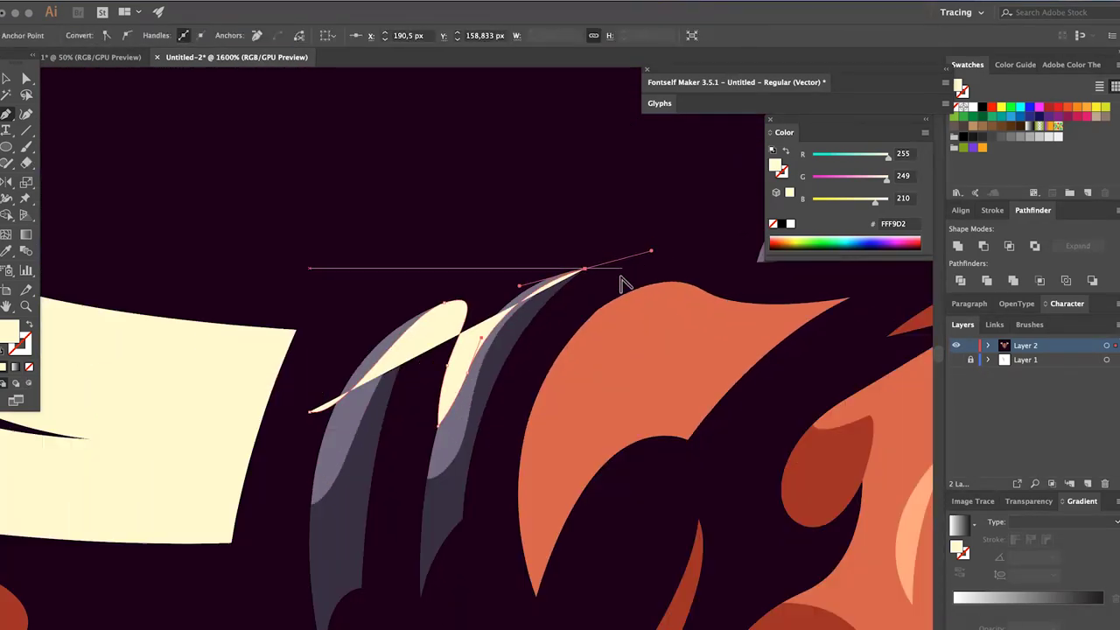
pyautogui.scroll(-2, 619, 282)
pyautogui.click(616, 223)
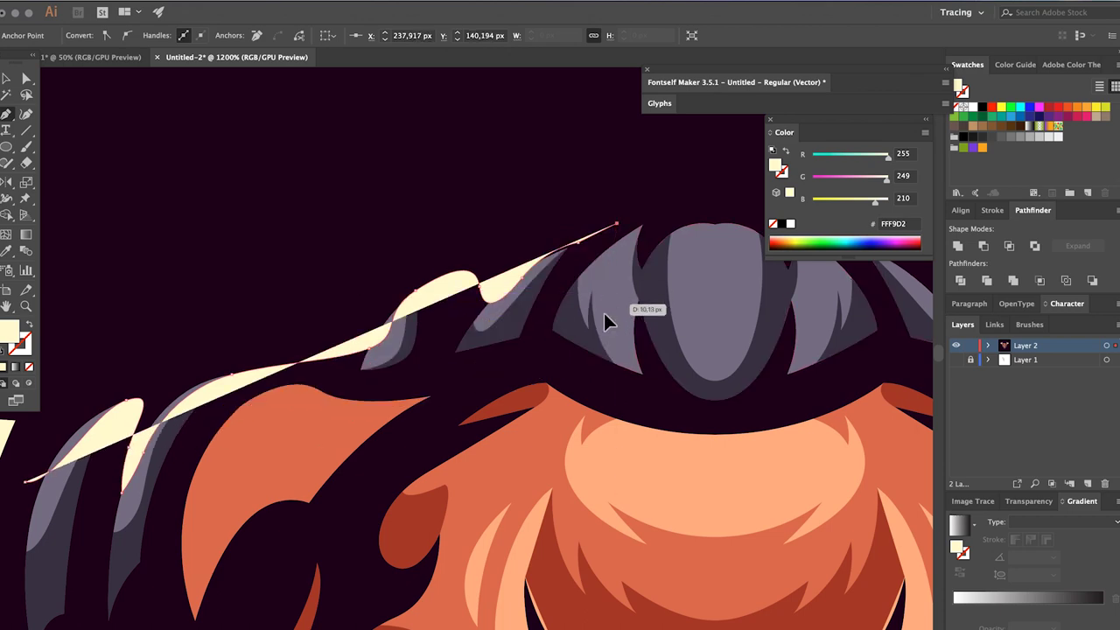
pyautogui.click(623, 356)
pyautogui.moveTo(712, 203); pyautogui.dragTo(739, 187)
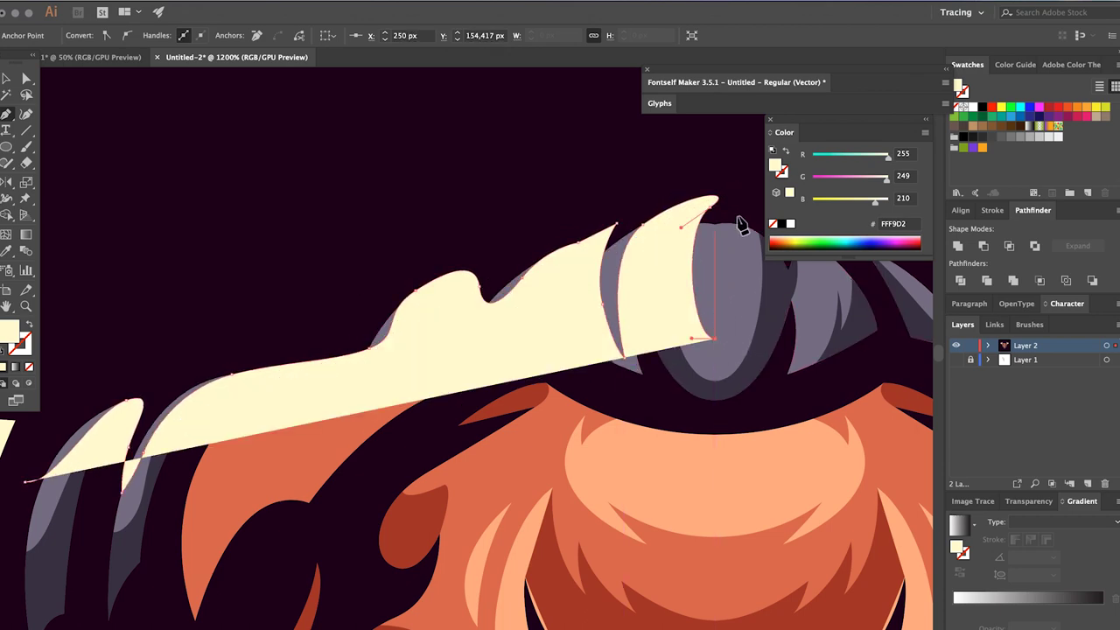
pyautogui.scroll(-2, 738, 220)
pyautogui.scroll(-2, 408, 309)
pyautogui.scroll(-2, 342, 425)
# Step: Intersect the long shape with the hair strands, then fill all highlight slivers with ADBAE2
pyautogui.press('v')
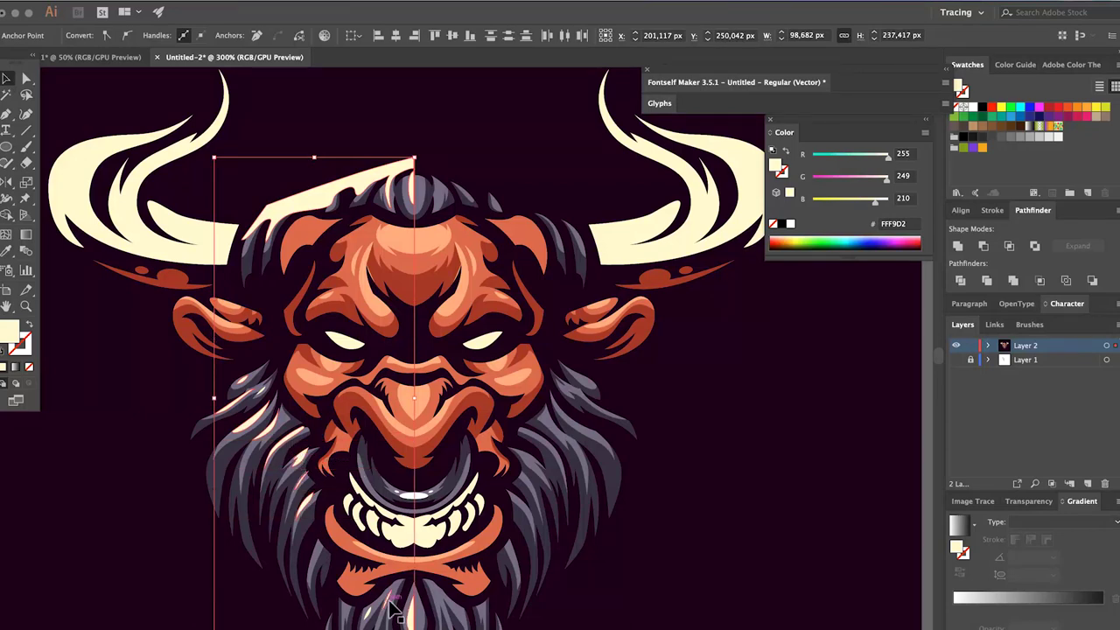
pyautogui.click(368, 621)
pyautogui.hotkey('ctrl', 'z')
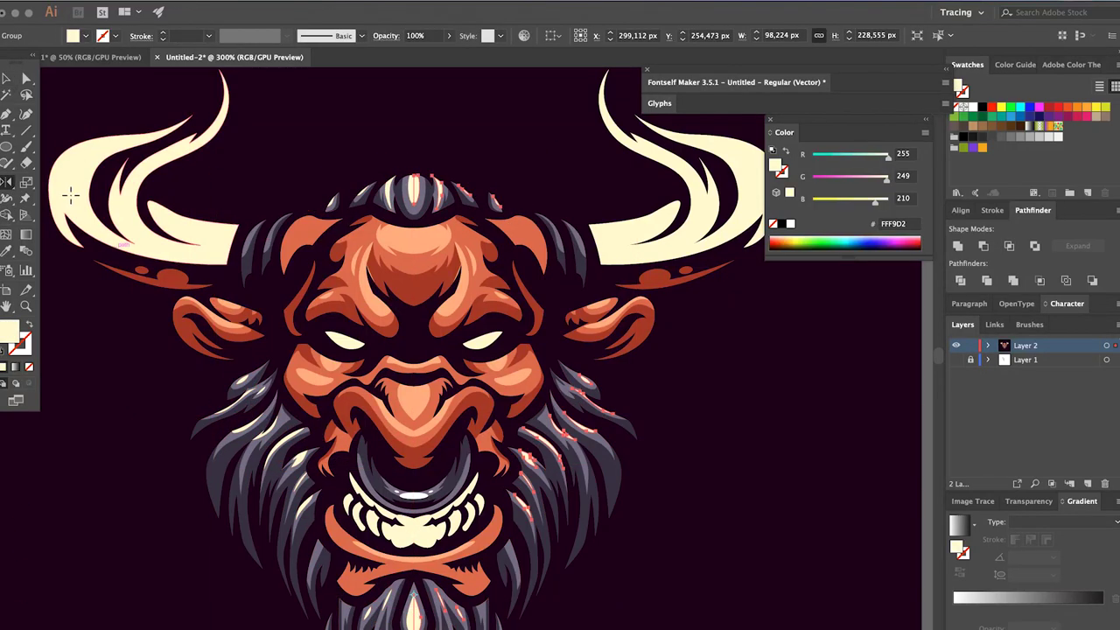
pyautogui.keyDown('shift'); pyautogui.click(562, 208); pyautogui.keyUp('shift')
pyautogui.click(560, 372)
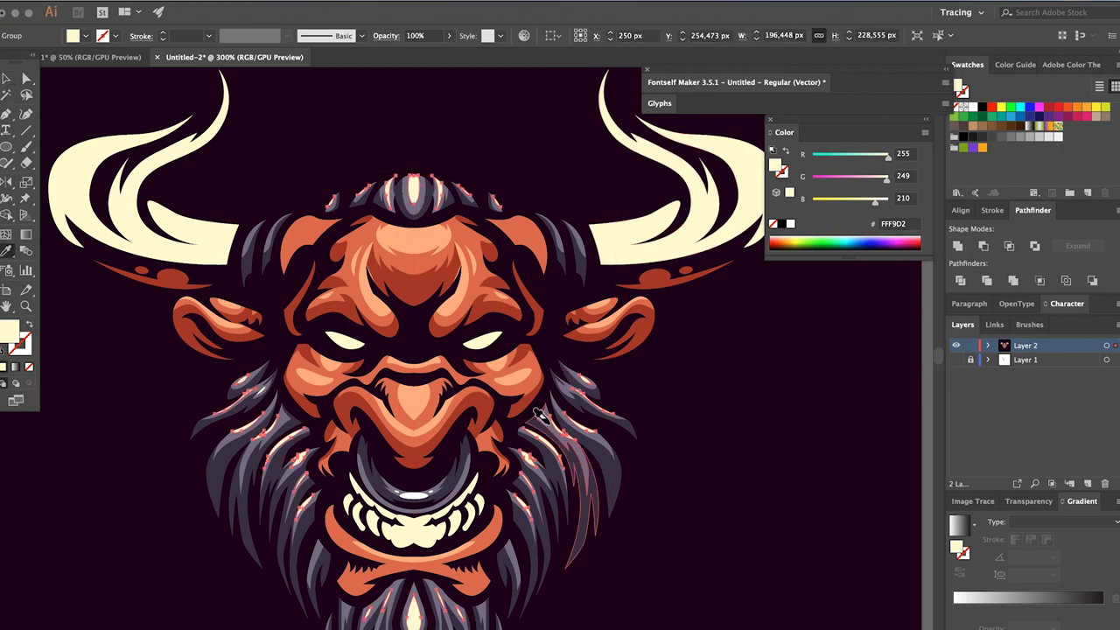
pyautogui.keyDown('alt'); pyautogui.scroll(2, 538, 385); pyautogui.keyUp('alt')
pyautogui.moveTo(870, 176); pyautogui.dragTo(879, 199)
pyautogui.keyDown('alt'); pyautogui.scroll(-2, 601, 360); pyautogui.keyUp('alt')
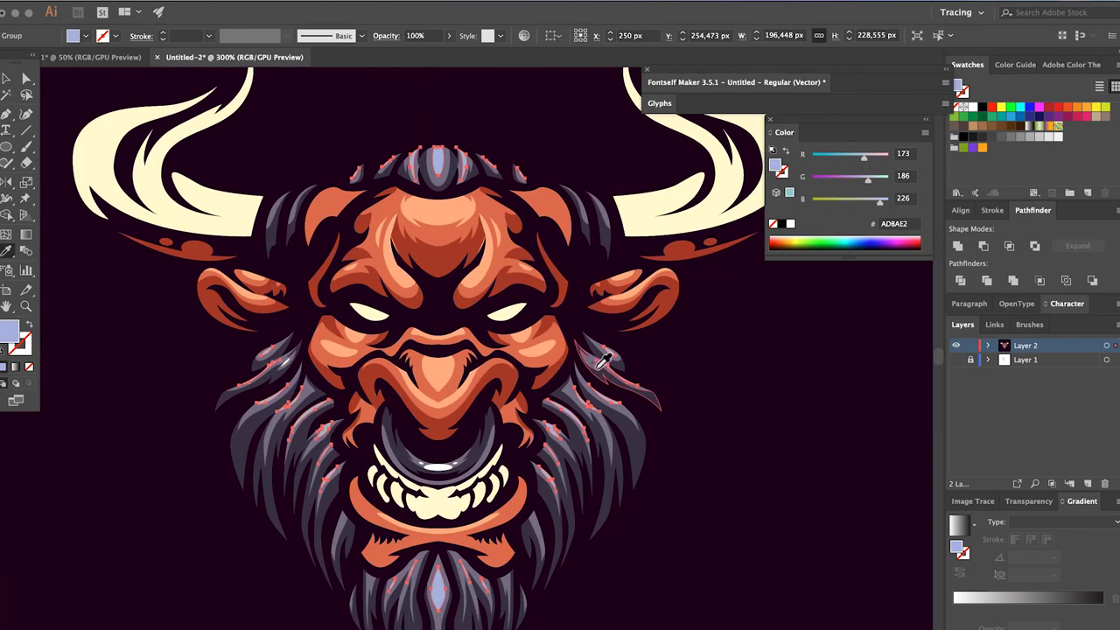
pyautogui.hotkey('ctrl', '0')
pyautogui.keyDown('alt'); pyautogui.scroll(3, 665, 300); pyautogui.keyUp('alt')
# Step: Draw a curved shadow band shape along the inner edge of the left horn
pyautogui.hscroll(-3, 350, 306)
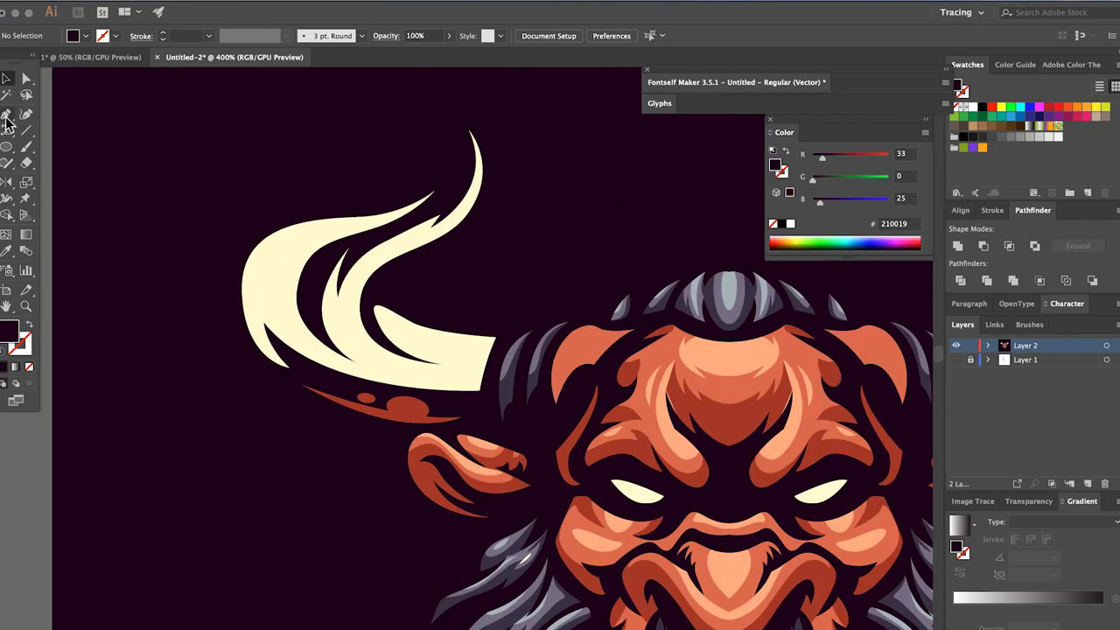
pyautogui.press('p')
pyautogui.click(328, 219)
pyautogui.moveTo(288, 405); pyautogui.dragTo(322, 347)
pyautogui.moveTo(407, 375); pyautogui.dragTo(362, 368)
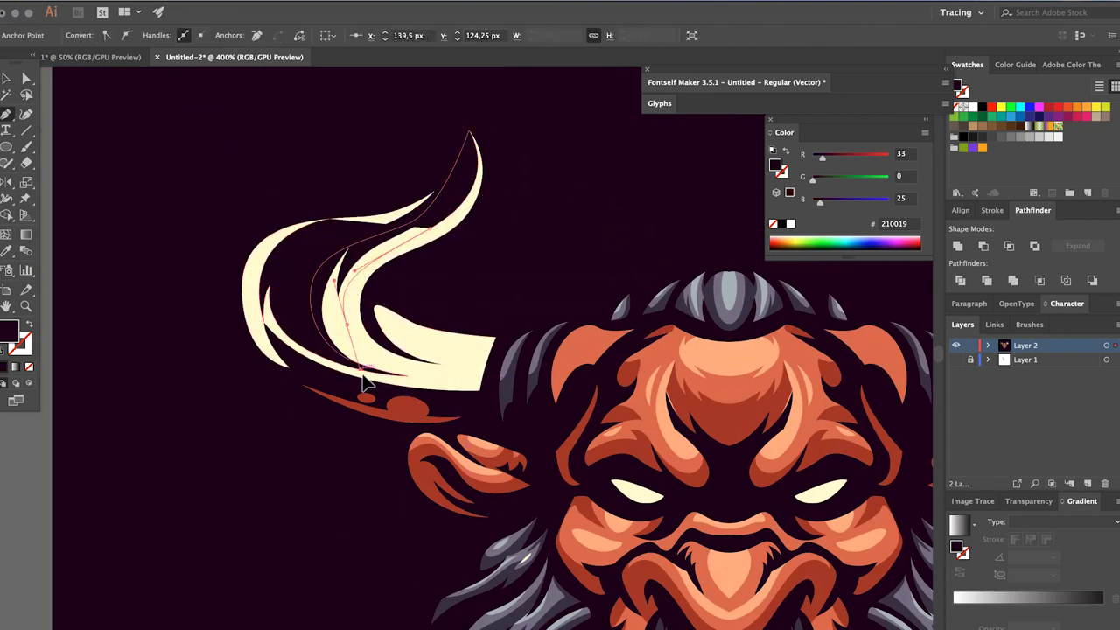
pyautogui.moveTo(490, 362); pyautogui.dragTo(811, 226)
pyautogui.moveTo(444, 364); pyautogui.dragTo(451, 375)
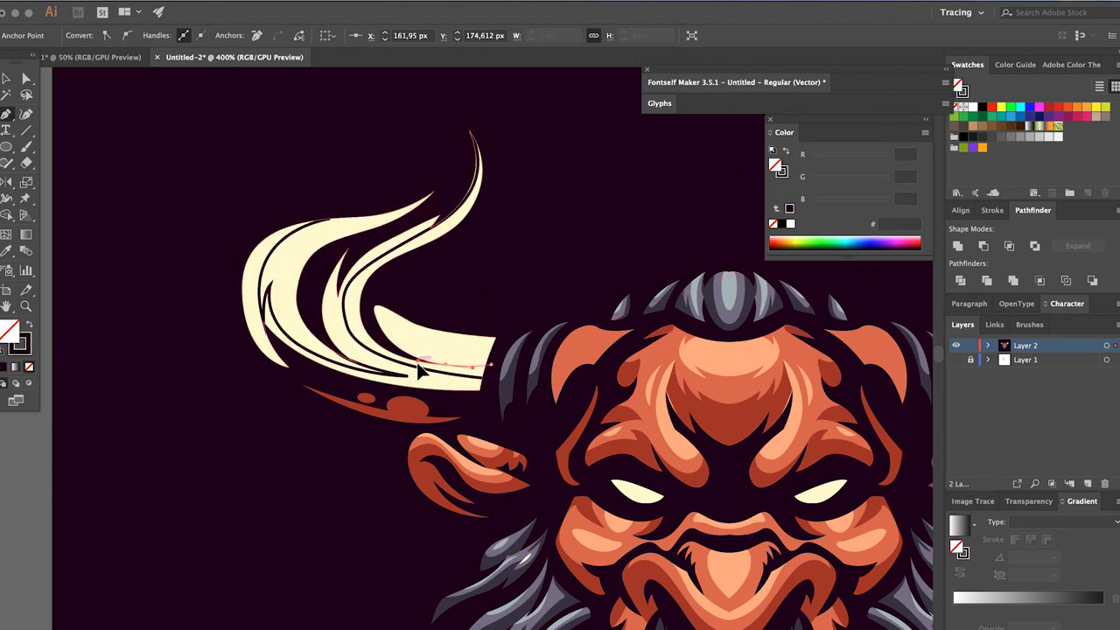
pyautogui.moveTo(375, 314)
pyautogui.mouseDown()
pyautogui.moveTo(378, 325)
pyautogui.moveTo(431, 333)
pyautogui.mouseUp()
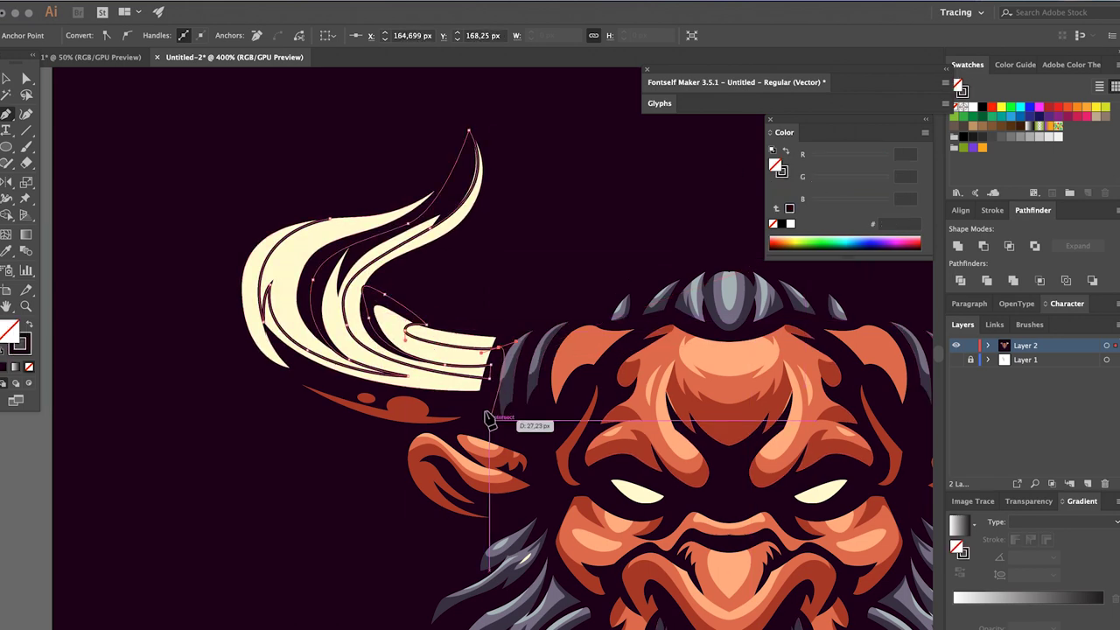
# Step: Fill the horn shadow shape with sampled grey ADBABC and deselect it
pyautogui.click(27, 79)
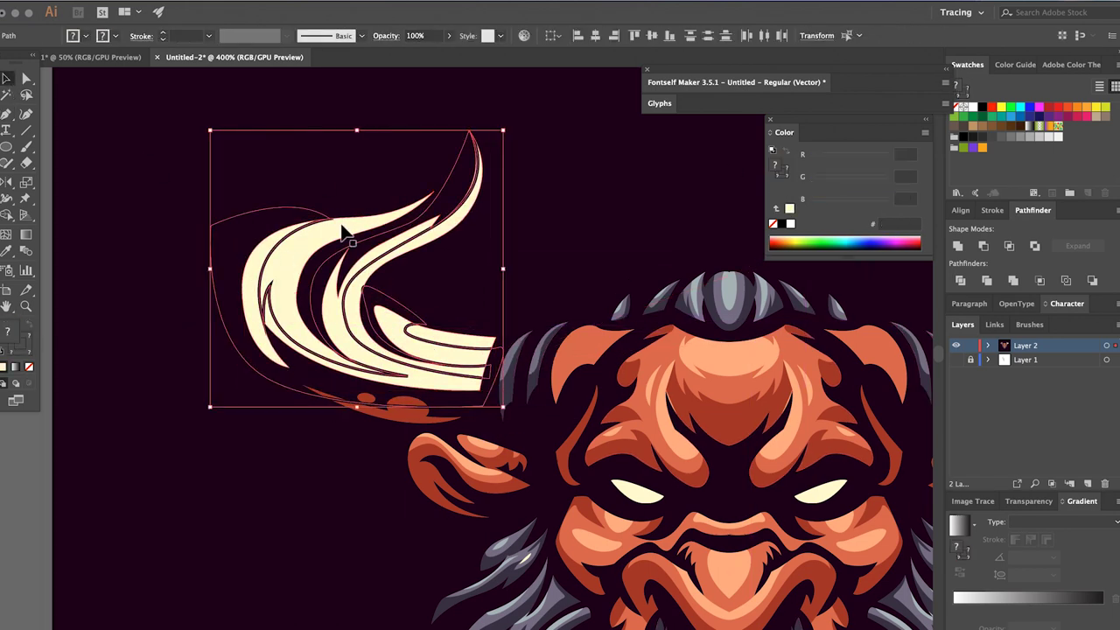
pyautogui.press('i')
pyautogui.click(742, 289)
pyautogui.hotkey('ctrl', '-')
pyautogui.hotkey('ctrl', '-')
pyautogui.hotkey('ctrl', 'shift', 'a')
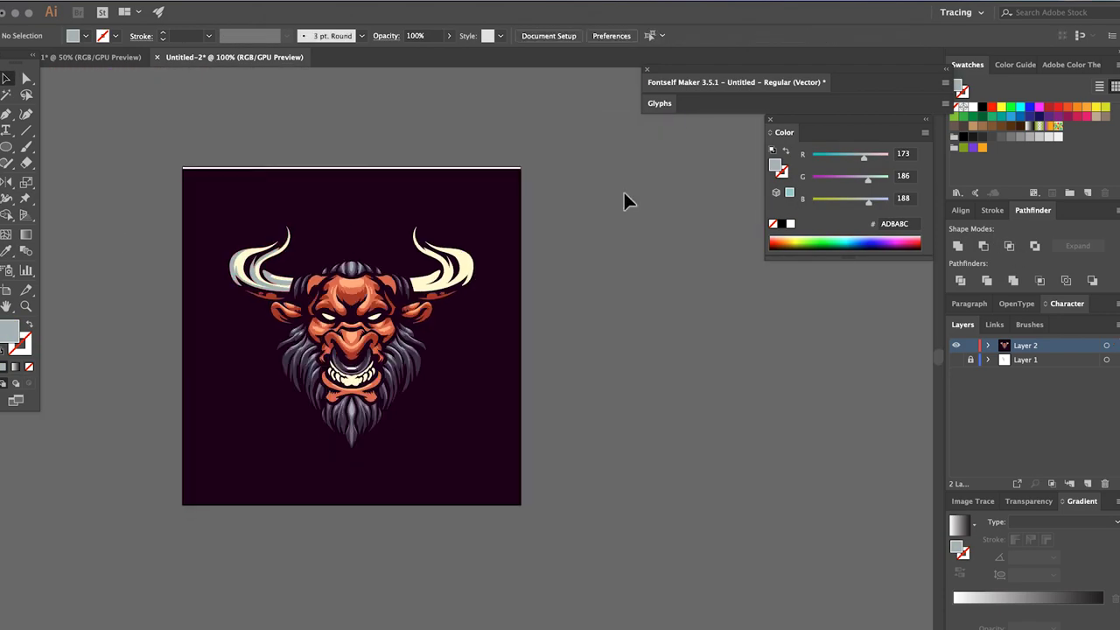
pyautogui.scroll(3, 310, 321)
pyautogui.hotkey('ctrl', 'shift', 'a')
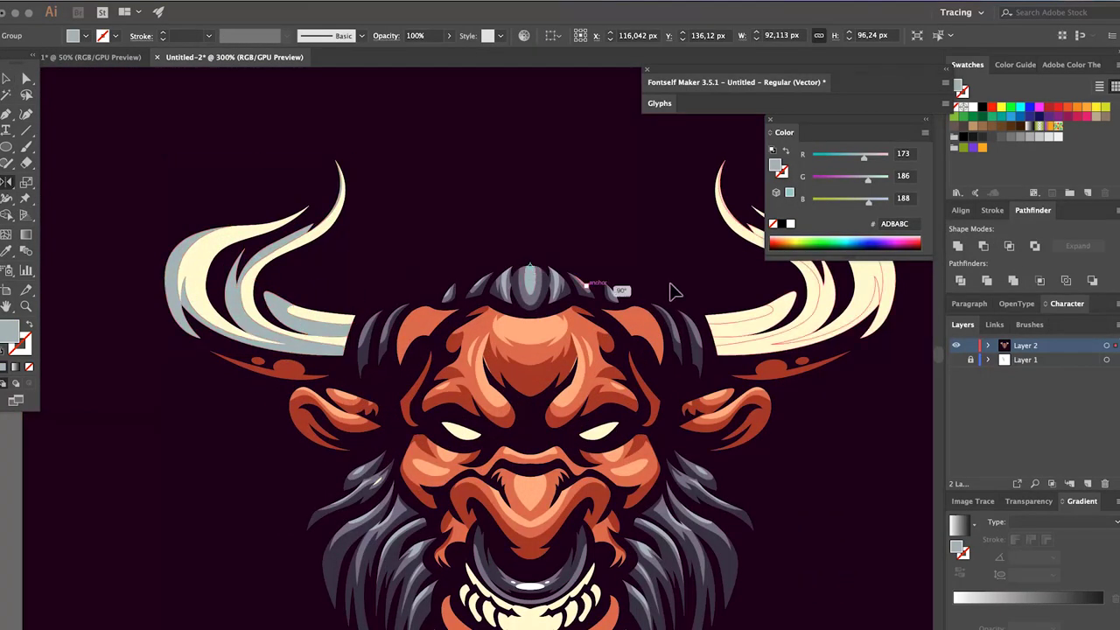
pyautogui.hotkey('ctrl', '-')
pyautogui.hotkey('ctrl', '-')
pyautogui.scroll(5, 398, 419)
# Step: Draw a closed grey shadow shape behind the cream teeth, checking it as an outline
pyautogui.press('p')
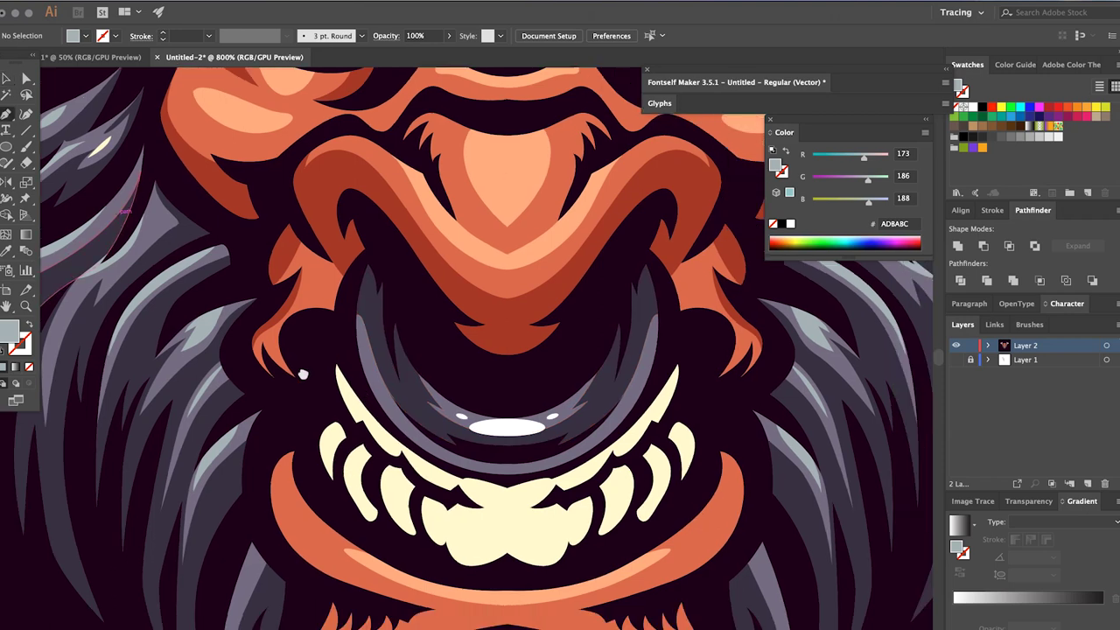
pyautogui.scroll(-2, 300, 370)
pyautogui.click(346, 382)
pyautogui.moveTo(394, 448); pyautogui.dragTo(400, 460)
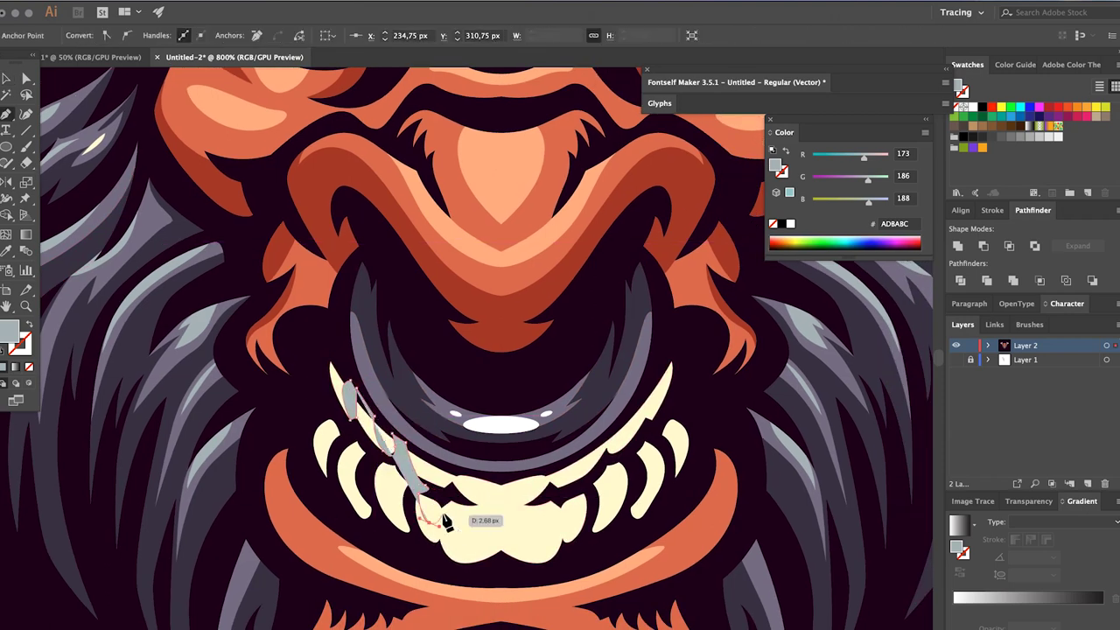
pyautogui.click(503, 544)
pyautogui.scroll(2, 323, 452)
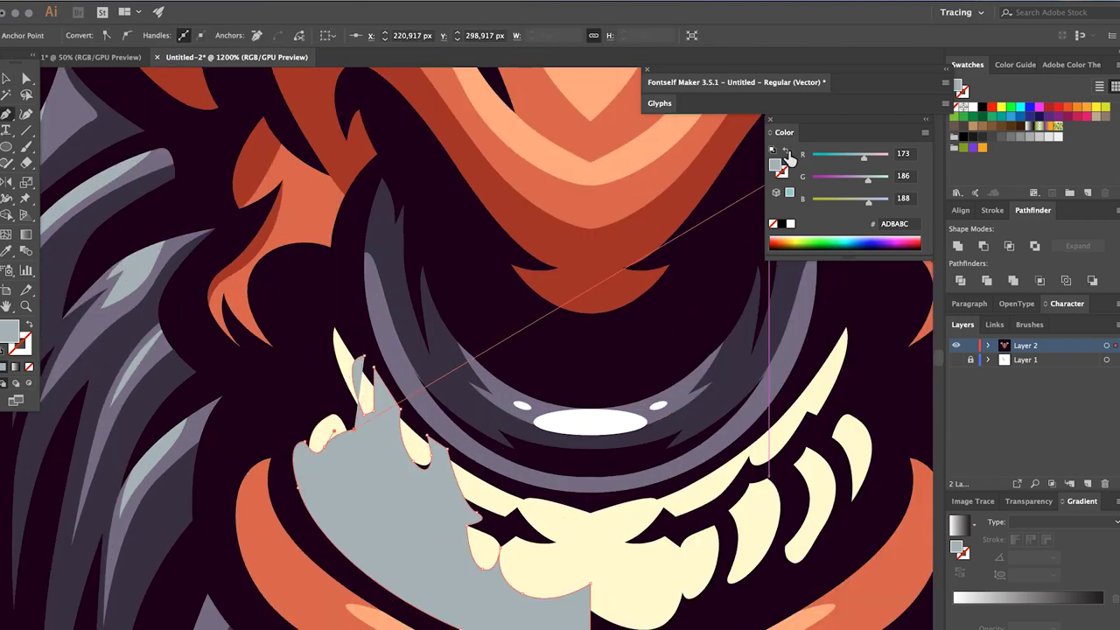
pyautogui.click(787, 153)
pyautogui.click(360, 428)
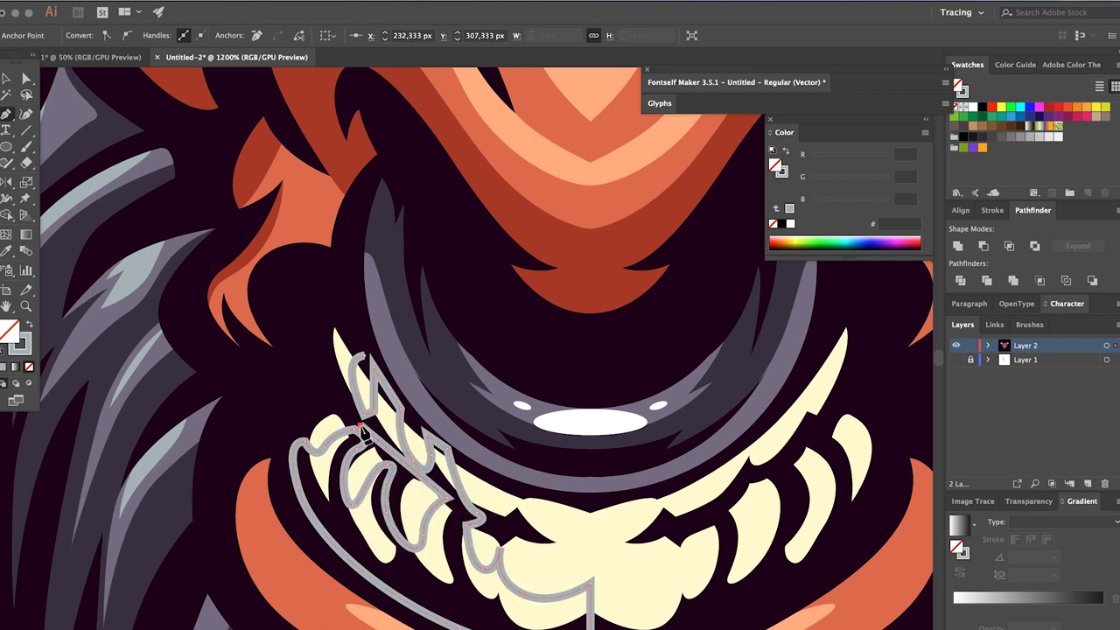
pyautogui.click(786, 163)
# Step: Group the tooth shadow, dismiss the Pathfinder warning, and select the cream teeth
pyautogui.scroll(-2, 151, 304)
pyautogui.hscroll(2, 151, 304)
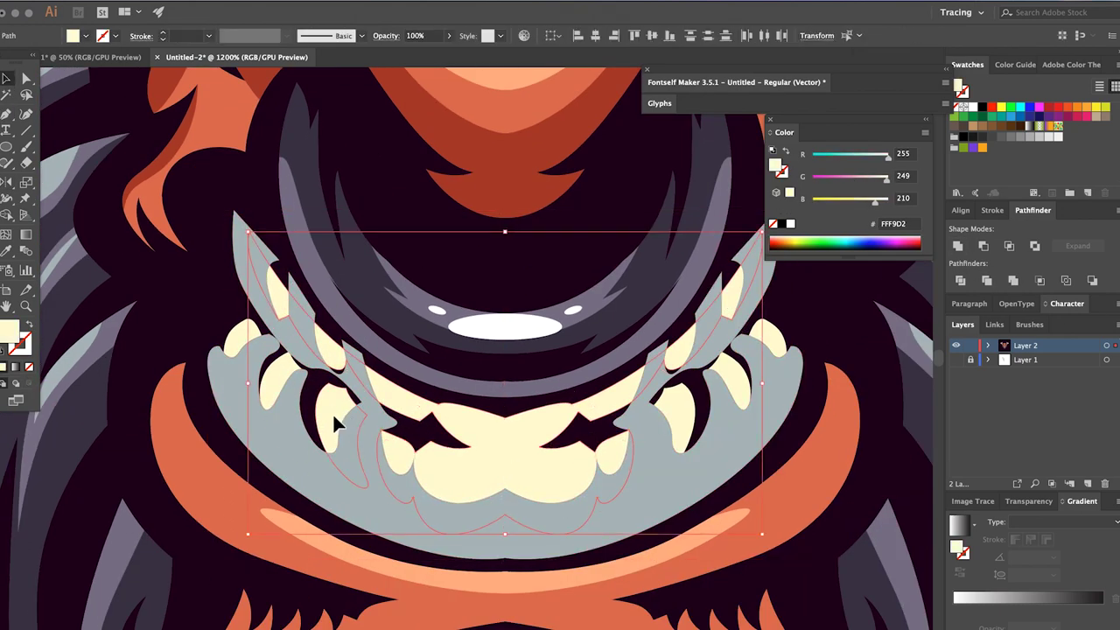
pyautogui.hotkey('ctrl', 'g')
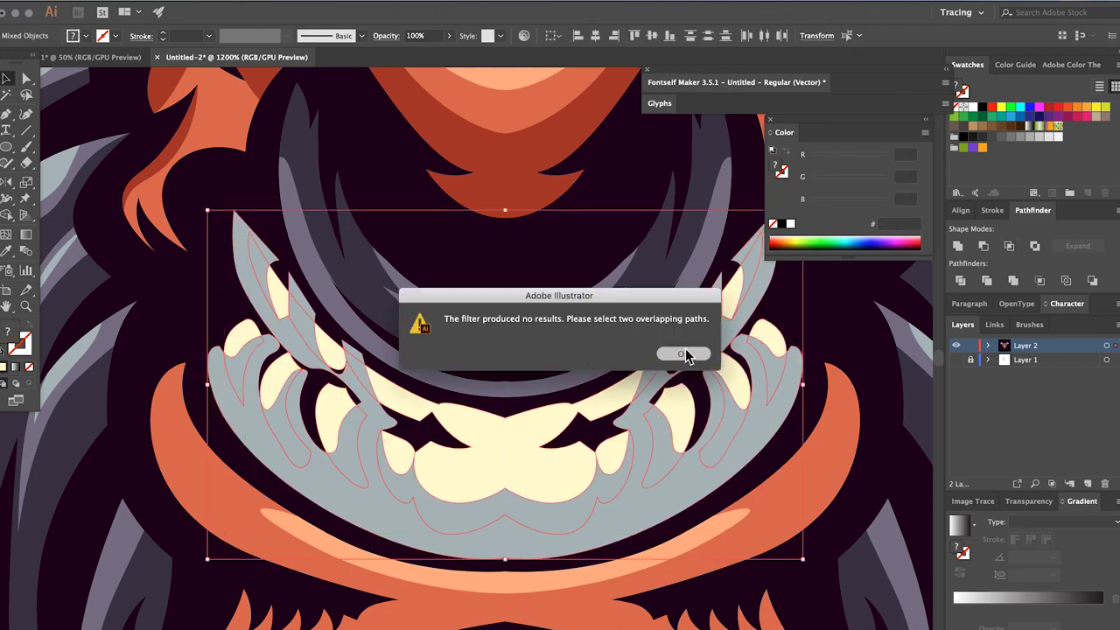
pyautogui.click(680, 352)
pyautogui.click(450, 468)
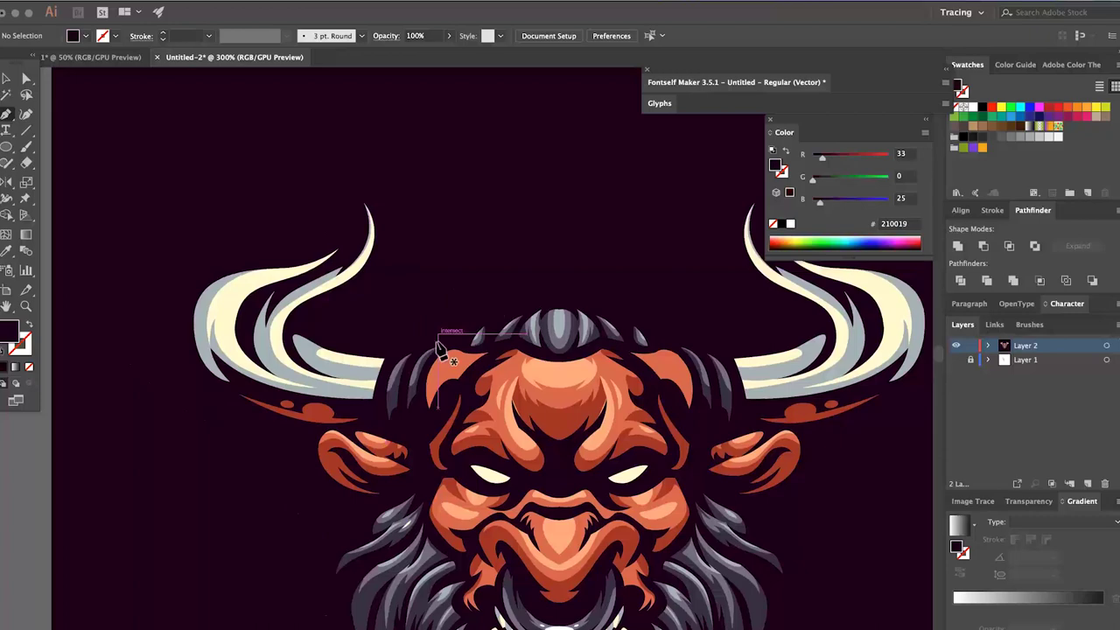
# Step: Pen-draw a dark red shading shape over the left side of the orange mouth band
pyautogui.scroll(2, 437, 347)
pyautogui.click(518, 361)
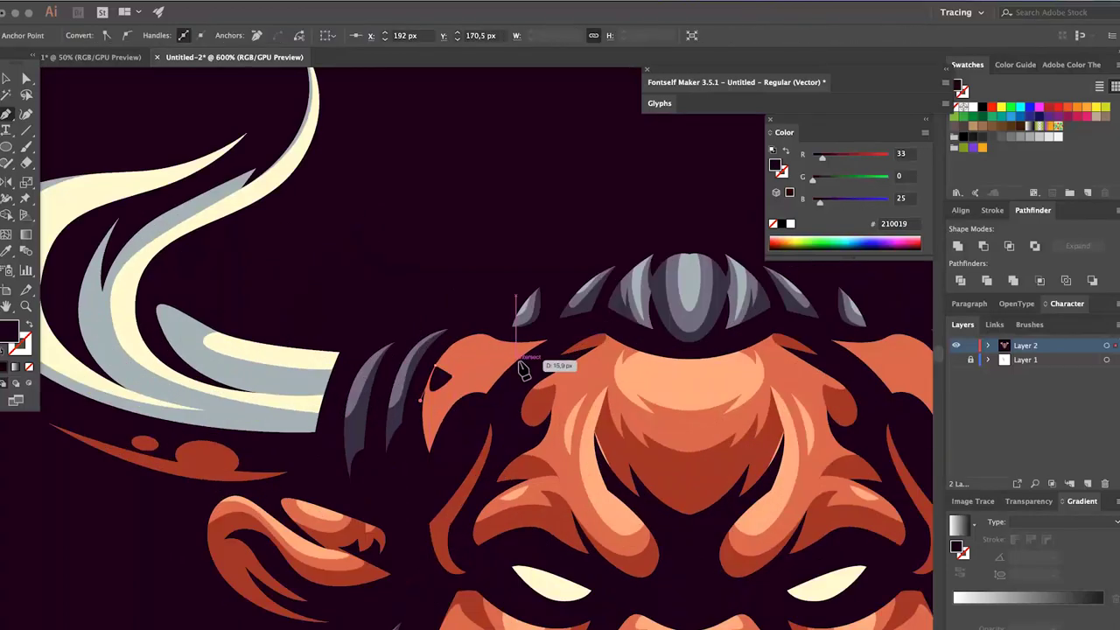
pyautogui.scroll(-10, 438, 306)
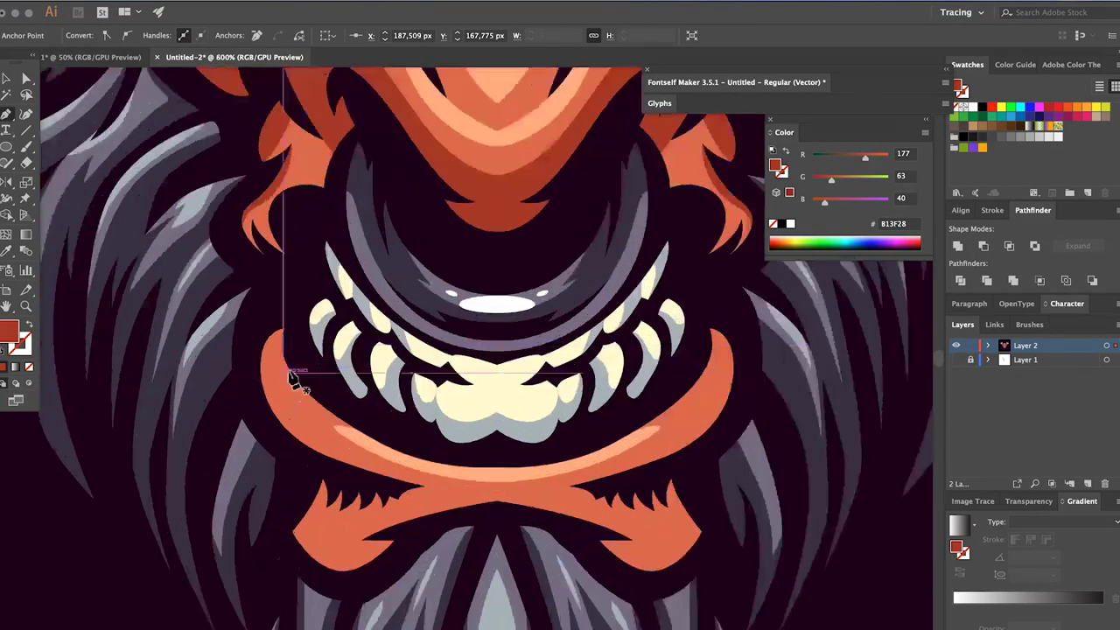
pyautogui.moveTo(294, 378); pyautogui.dragTo(289, 395)
pyautogui.click(425, 486)
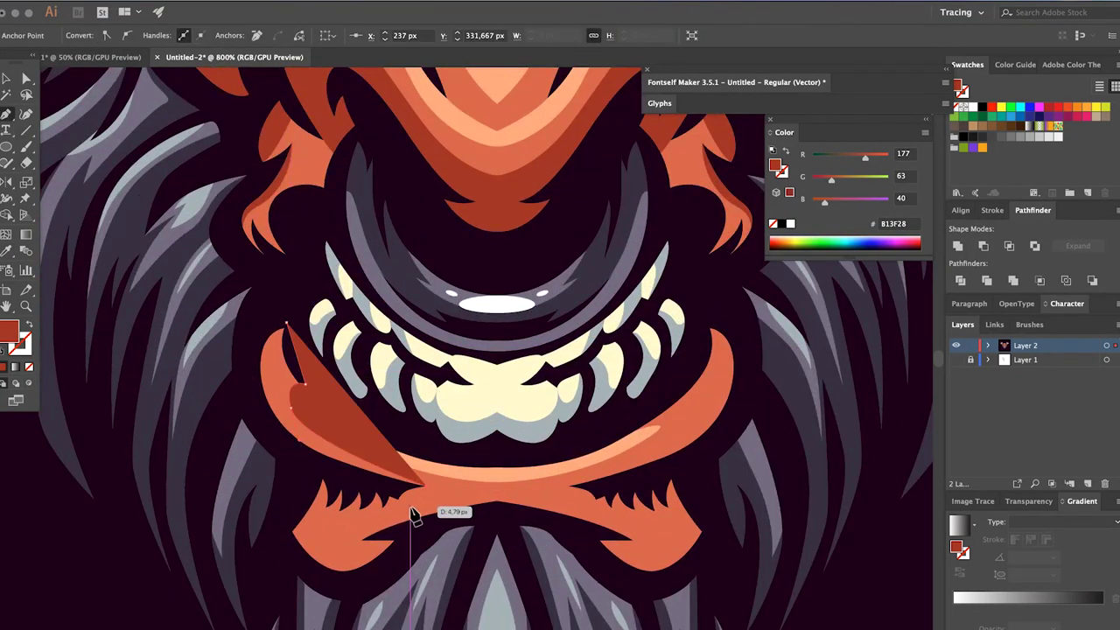
pyautogui.click(352, 525)
pyautogui.moveTo(496, 499); pyautogui.dragTo(499, 513)
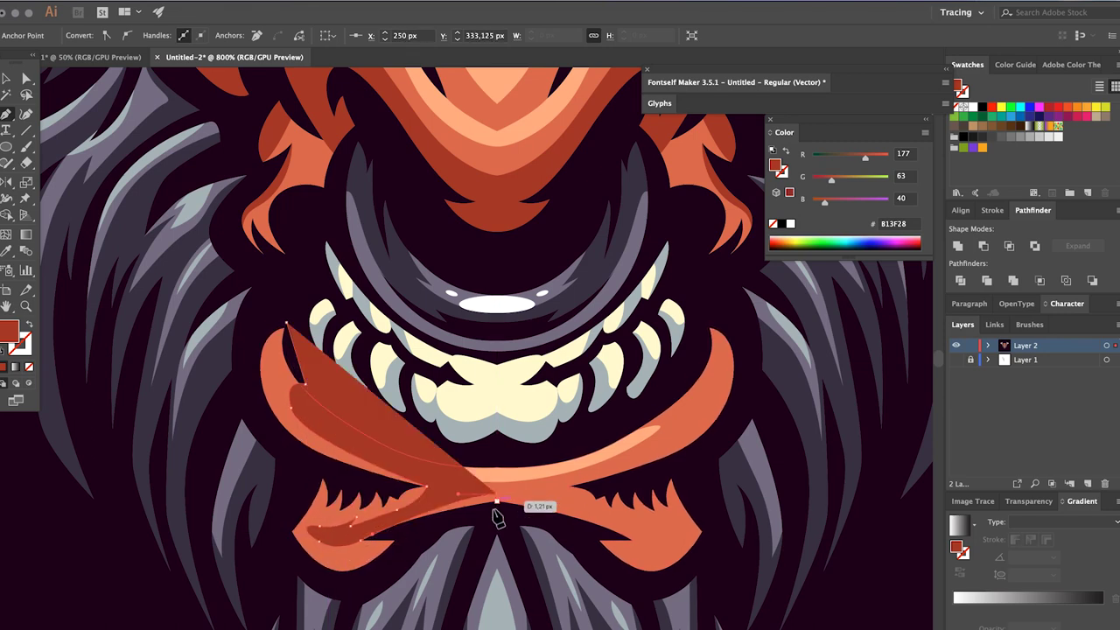
pyautogui.click(213, 506)
pyautogui.click(242, 302)
pyautogui.click(290, 326)
# Step: Select the dark red shading group and reflect a copy onto the right side of the face
pyautogui.hotkey('ctrl', '-')
pyautogui.hotkey('ctrl', '-')
pyautogui.press('v')
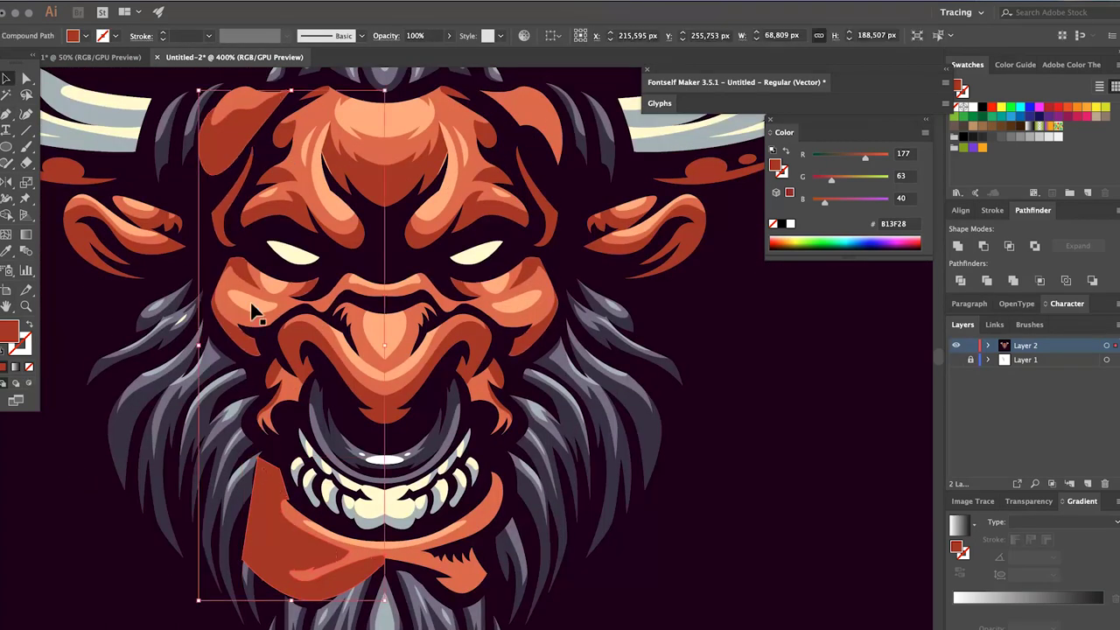
pyautogui.click(306, 199)
pyautogui.click(188, 82)
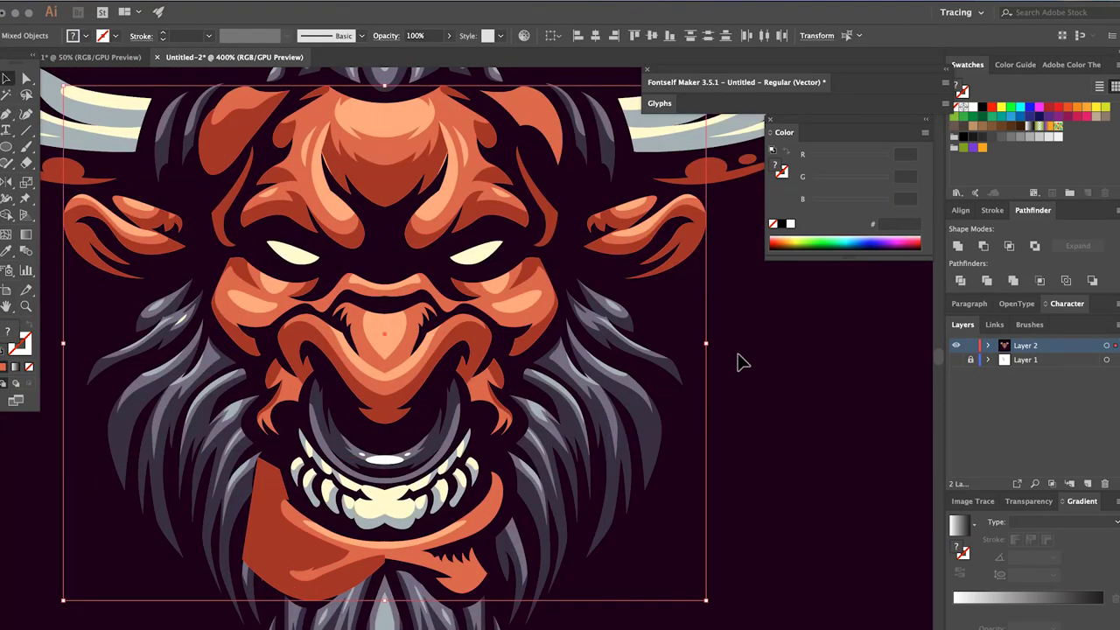
pyautogui.click(527, 111)
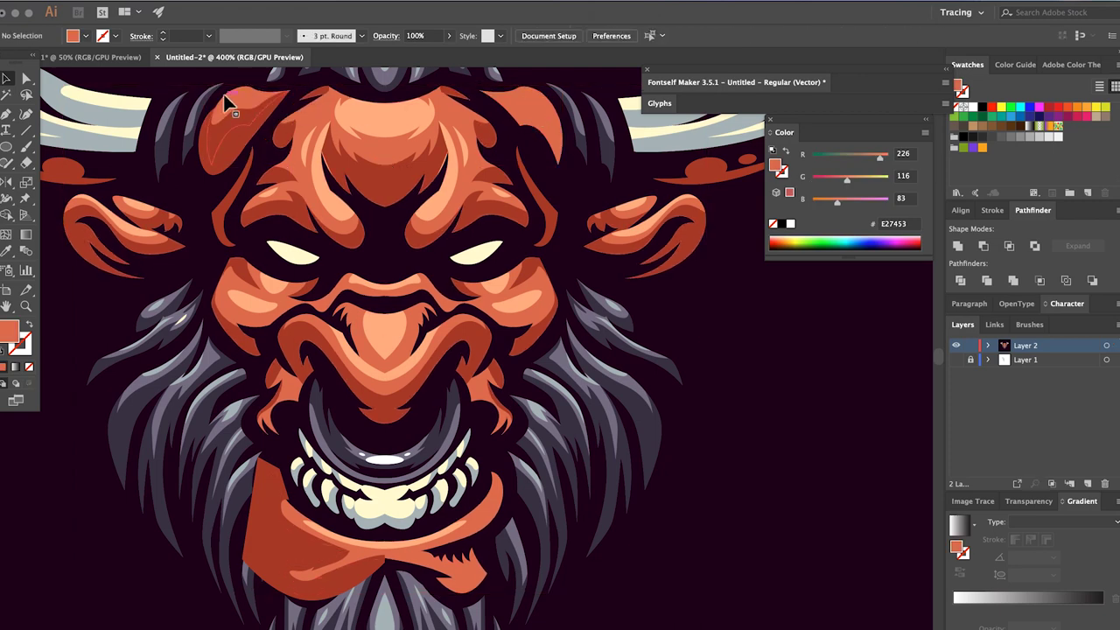
pyautogui.click(455, 424)
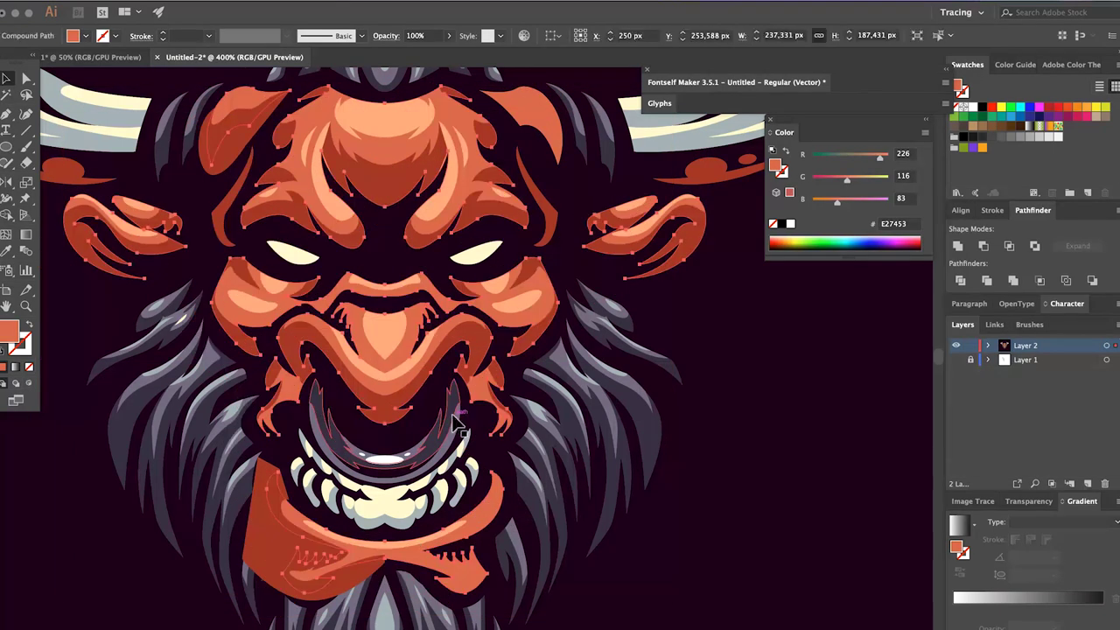
pyautogui.click(455, 424)
pyautogui.moveTo(392, 557); pyautogui.dragTo(164, 201)
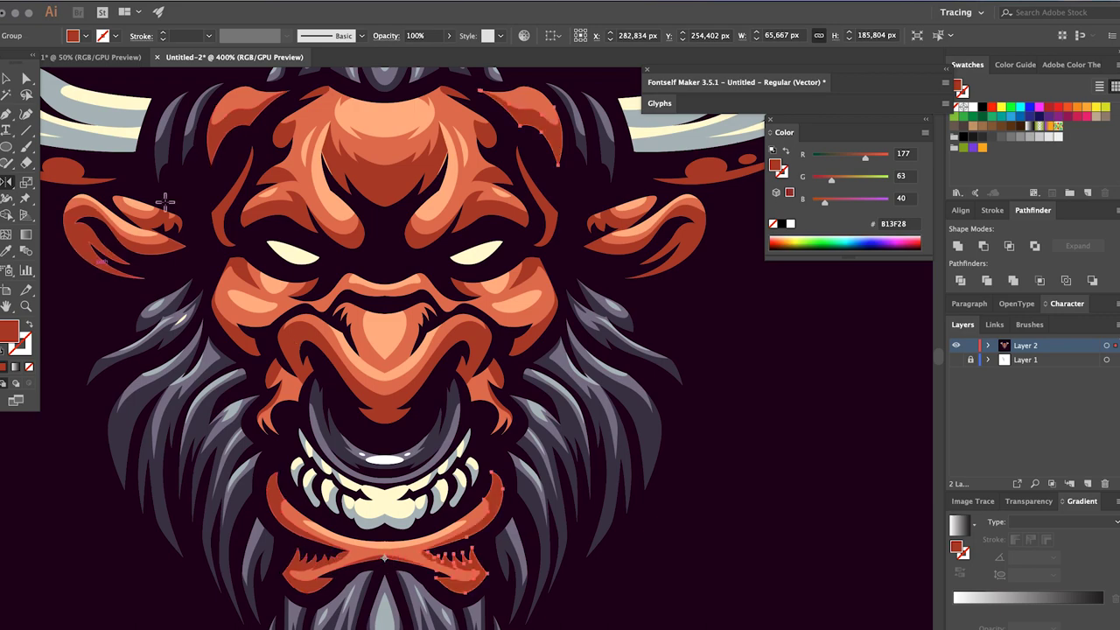
pyautogui.hotkey('ctrl', '0')
pyautogui.click(815, 408)
# Step: Sample the peach colour and start a Pen outline around the left horn
pyautogui.scroll(5, 374, 399)
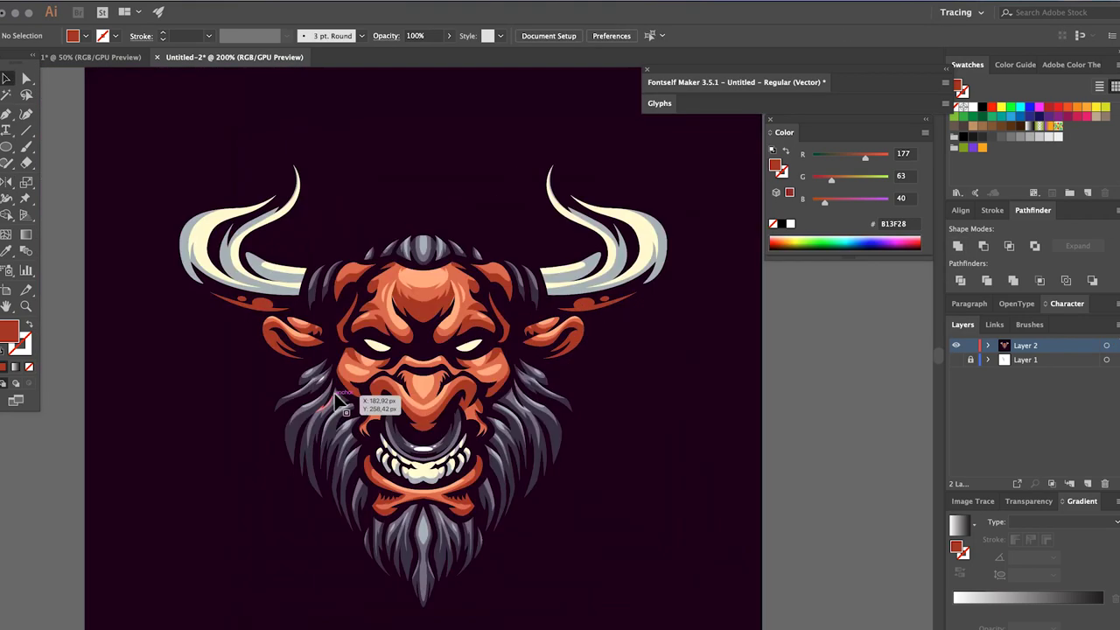
pyautogui.scroll(1, 319, 313)
pyautogui.press('v')
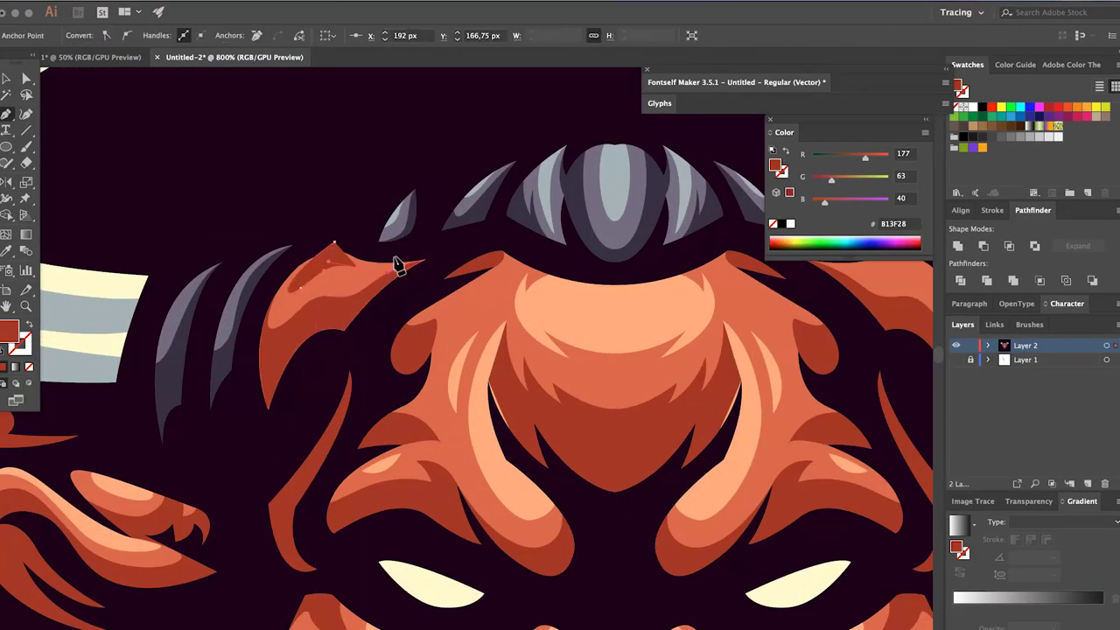
pyautogui.click(340, 288)
pyautogui.click(364, 254)
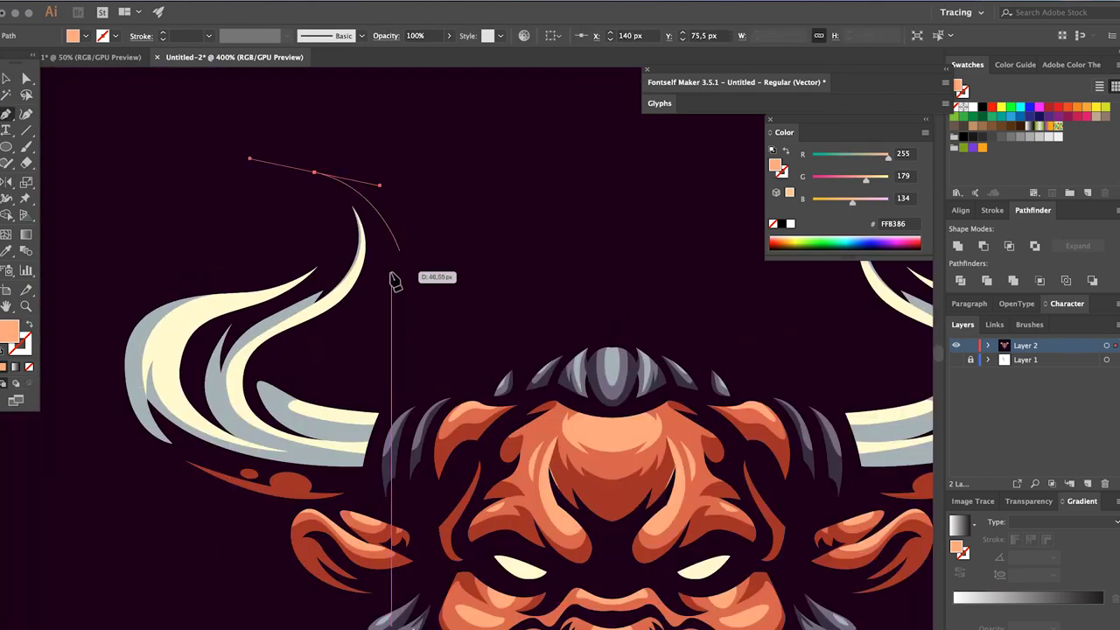
pyautogui.click(377, 282)
pyautogui.click(282, 360)
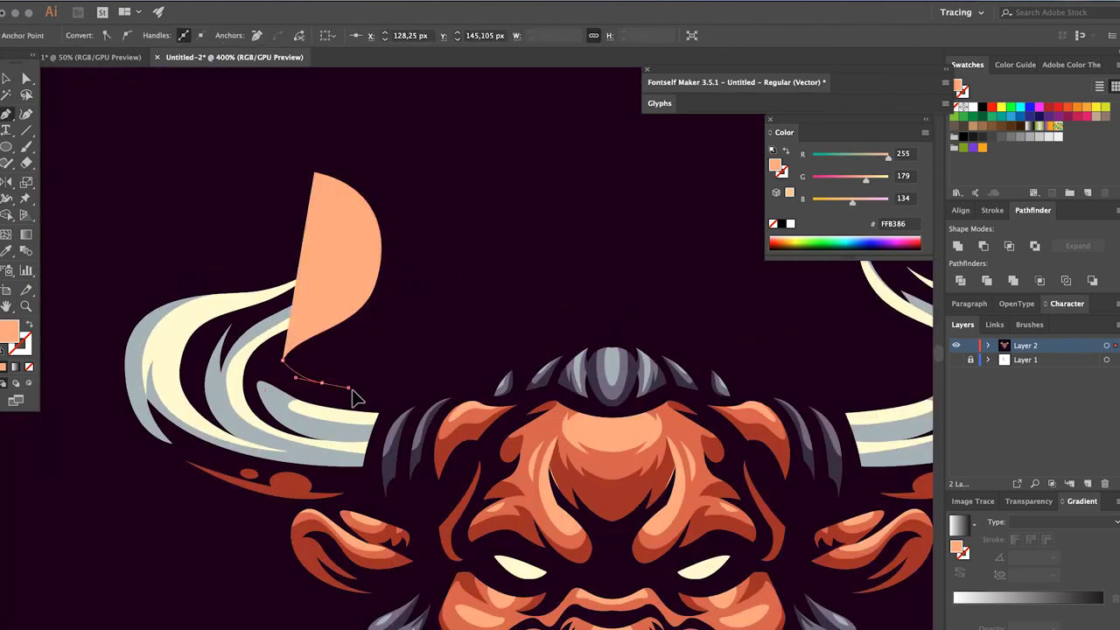
pyautogui.moveTo(321, 387); pyautogui.dragTo(378, 409)
# Step: Continue the outline where the horn meets the head and swap fill and stroke to show a peach line
pyautogui.hotkey('ctrl', '=')
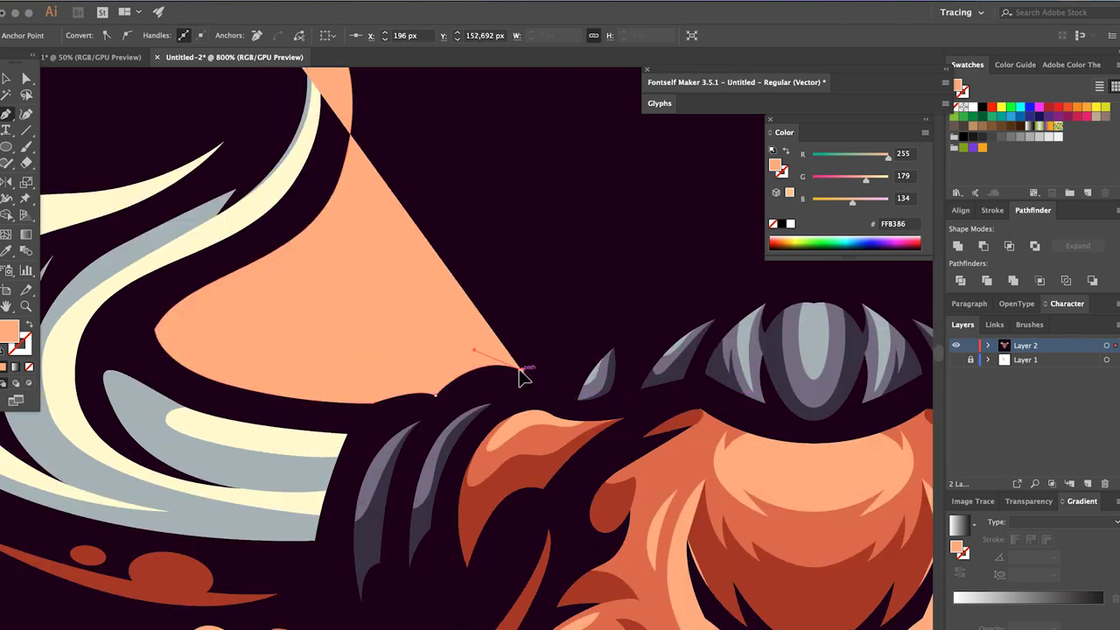
pyautogui.hotkey('ctrl', '=')
pyautogui.click(575, 350)
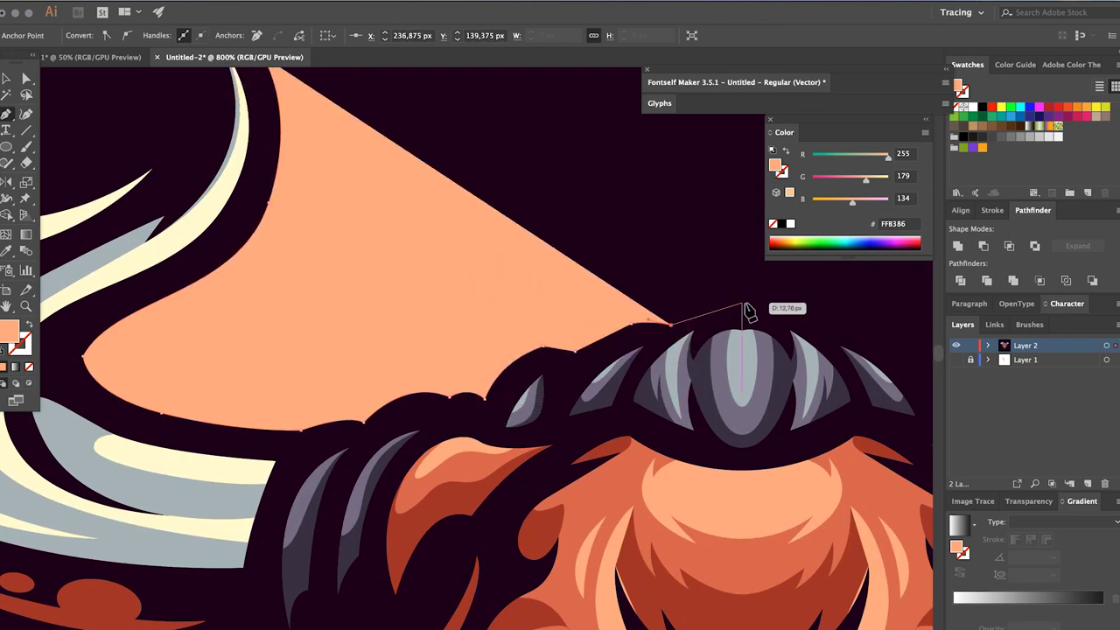
pyautogui.hotkey('ctrl', '-')
pyautogui.hotkey('ctrl', '-')
pyautogui.hotkey('ctrl', '-')
pyautogui.hotkey('ctrl', '-')
pyautogui.hotkey('ctrl', '-')
pyautogui.hotkey('ctrl', '-')
pyautogui.hotkey('ctrl', '=')
pyautogui.hotkey('ctrl', '=')
pyautogui.hotkey('ctrl', '=')
pyautogui.hotkey('shift', 'x')
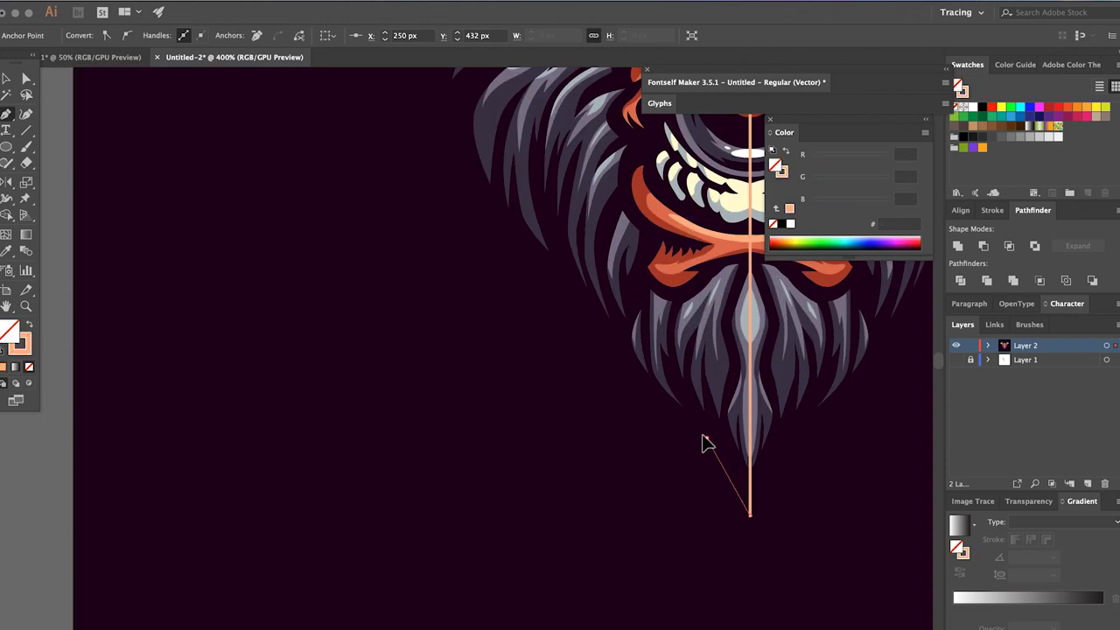
# Step: Trace the outline around the beard and close the dark silhouette shape
pyautogui.scroll(3, 619, 400)
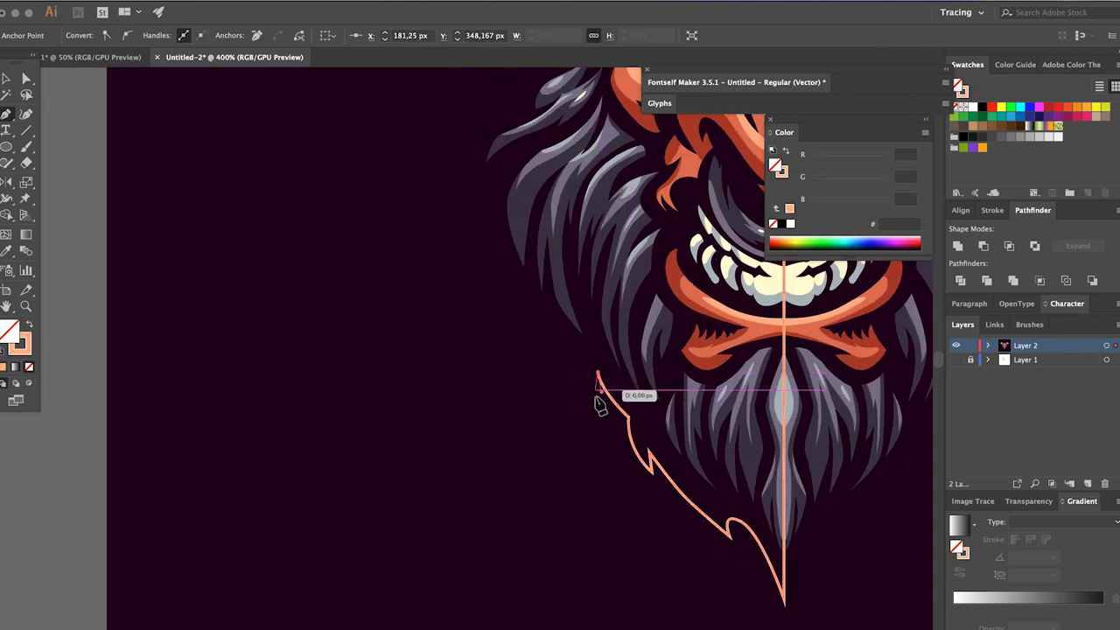
pyautogui.scroll(1, 600, 404)
pyautogui.scroll(1, 603, 425)
pyautogui.scroll(1, 612, 432)
pyautogui.scroll(1, 597, 470)
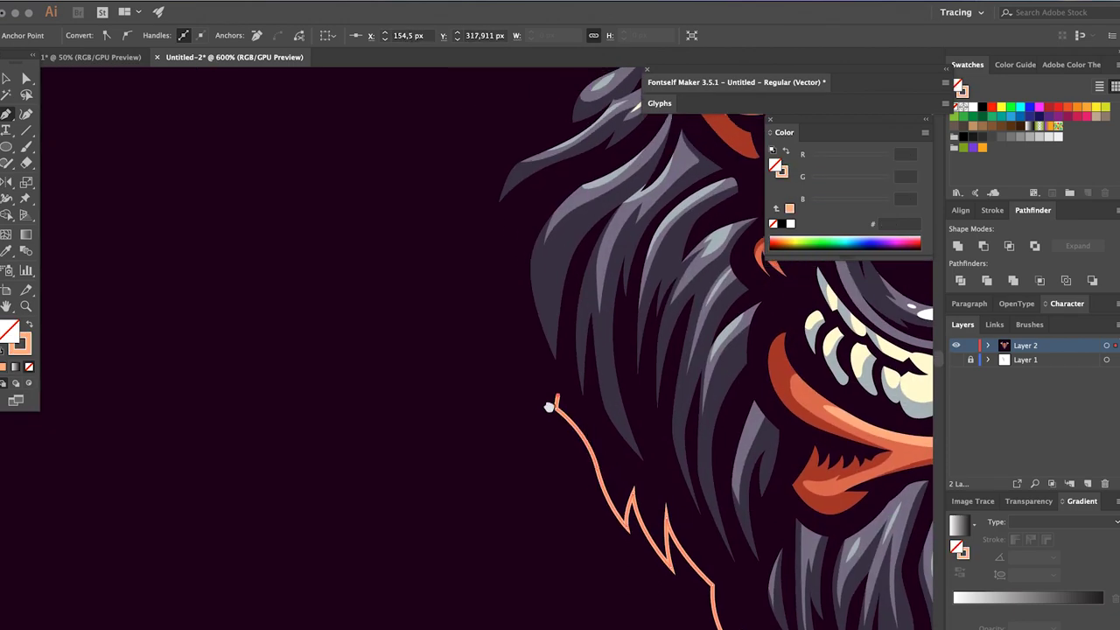
pyautogui.scroll(3, 549, 406)
pyautogui.moveTo(518, 389); pyautogui.dragTo(508, 334)
pyautogui.scroll(3, 499, 430)
pyautogui.moveTo(512, 422); pyautogui.dragTo(527, 411)
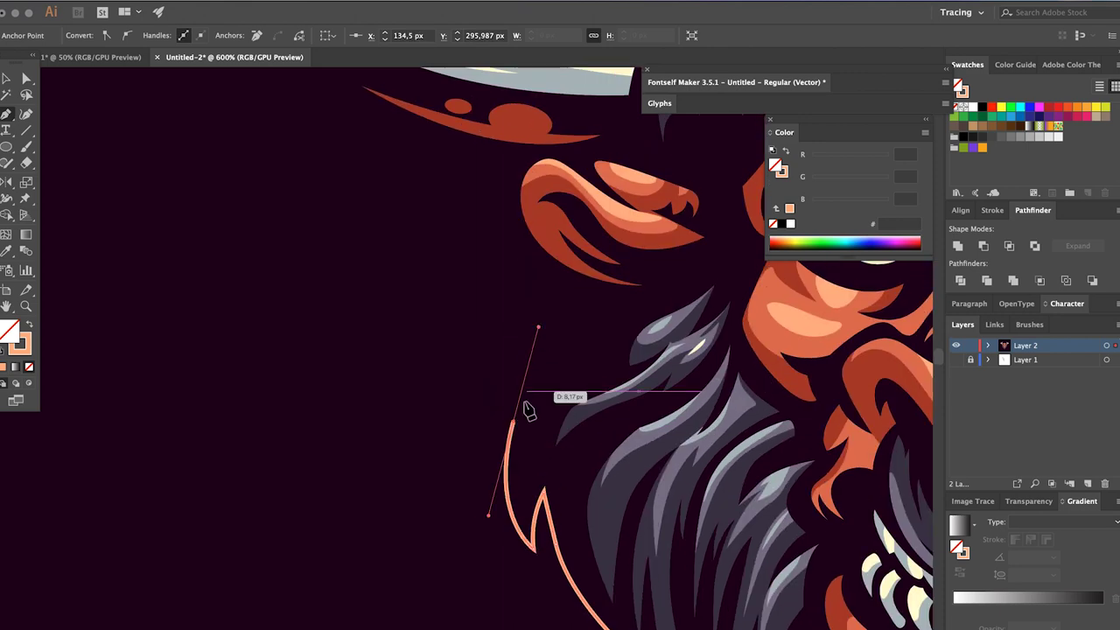
pyautogui.moveTo(546, 367); pyautogui.dragTo(621, 480)
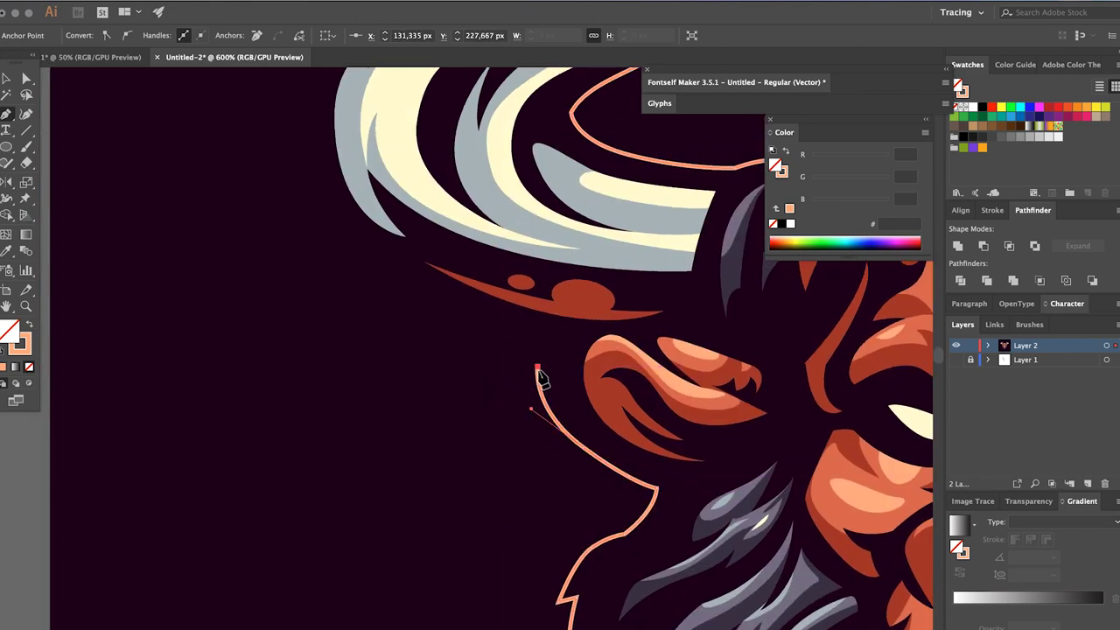
pyautogui.scroll(-2, 427, 430)
pyautogui.hotkey('ctrl', '0')
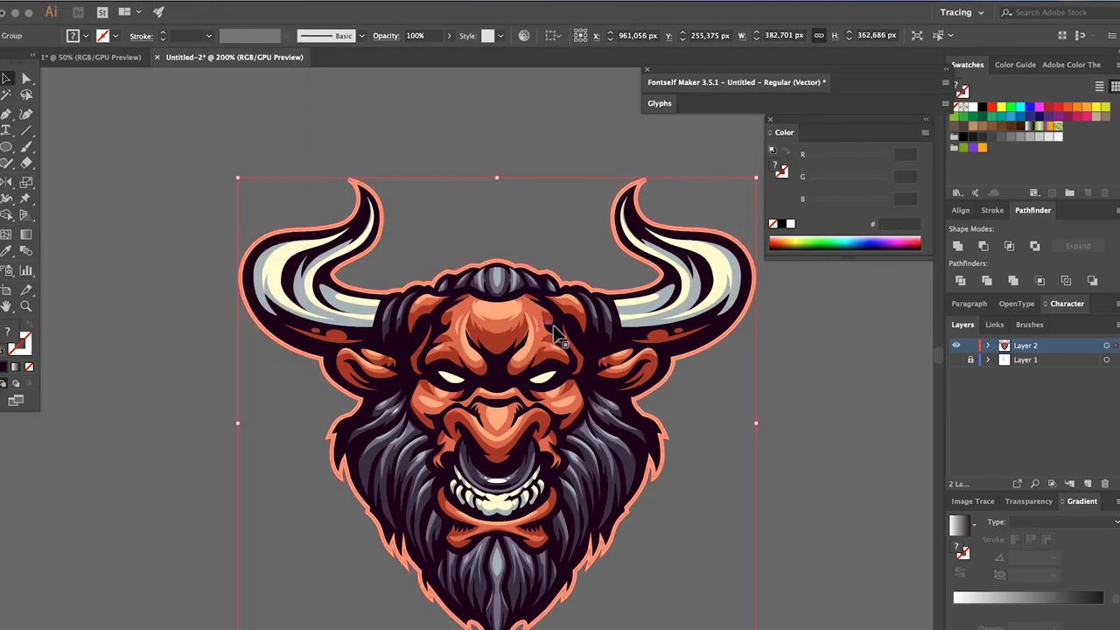
# Step: Draw a grey highlight sliver along the left ear edge with the Pen tool
pyautogui.scroll(-2, 696, 380)
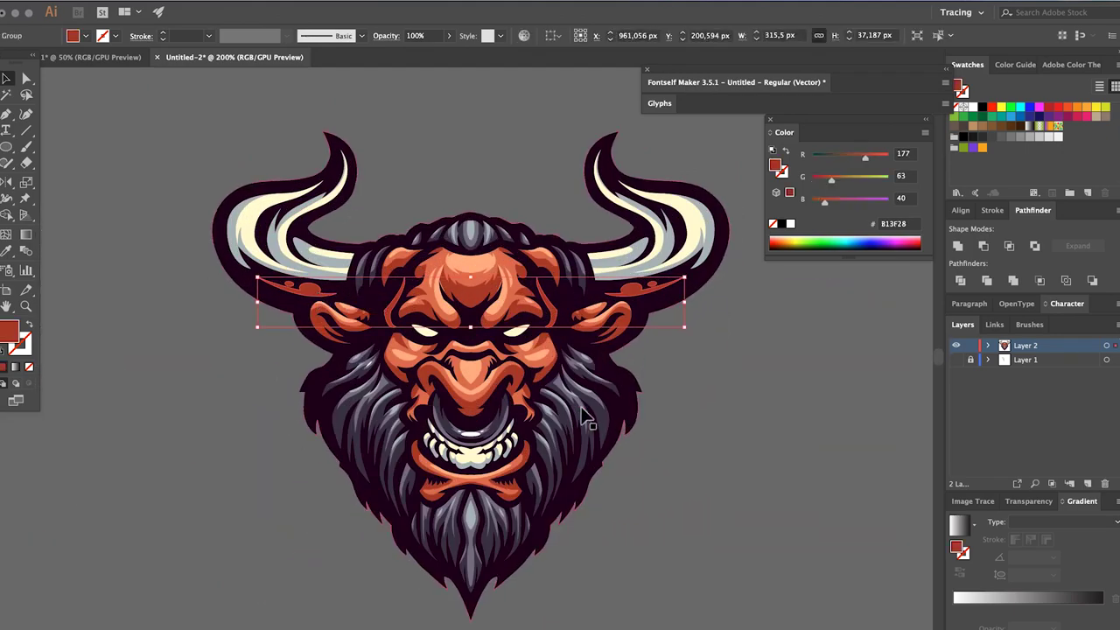
pyautogui.click(171, 119)
pyautogui.scroll(-2, 650, 376)
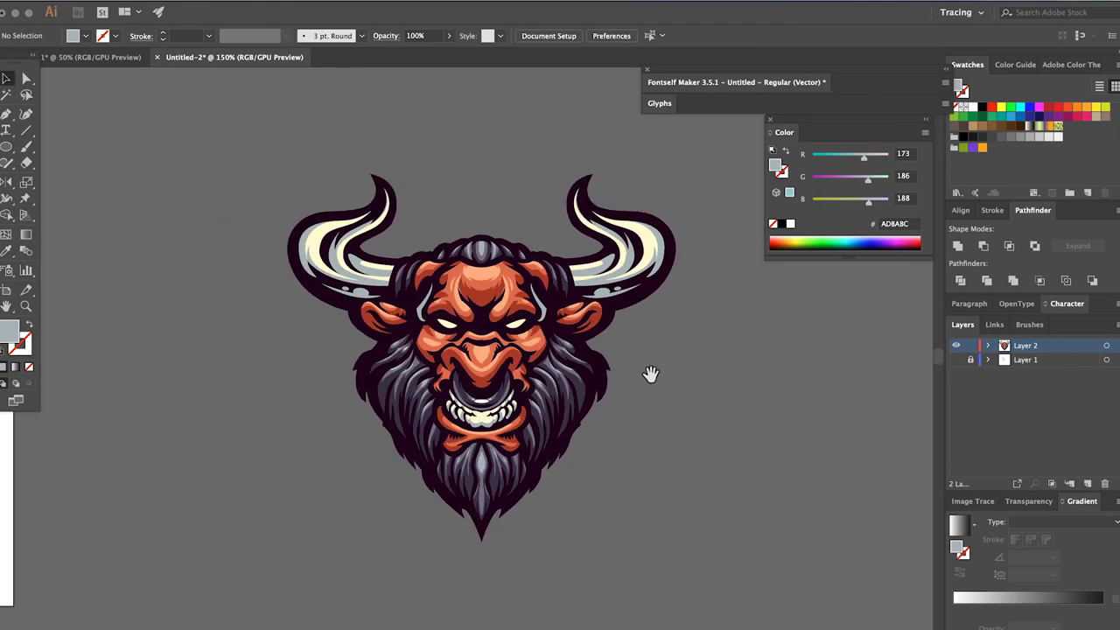
pyautogui.scroll(4, 232, 299)
pyautogui.press('p')
pyautogui.scroll(3, 151, 213)
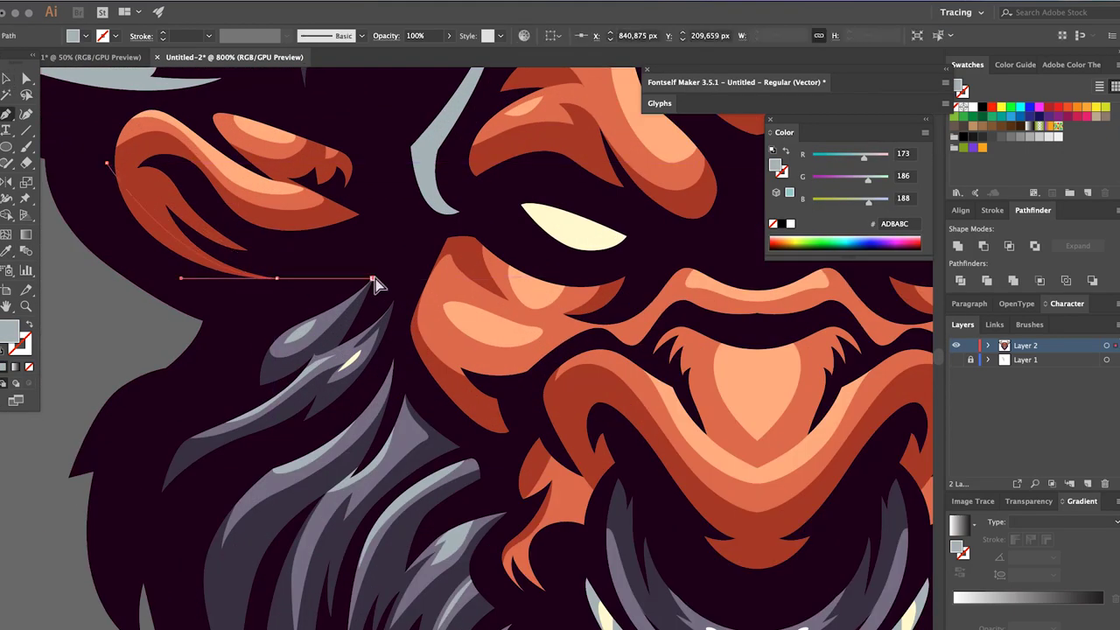
pyautogui.scroll(5, 280, 288)
pyautogui.moveTo(117, 362); pyautogui.dragTo(146, 507)
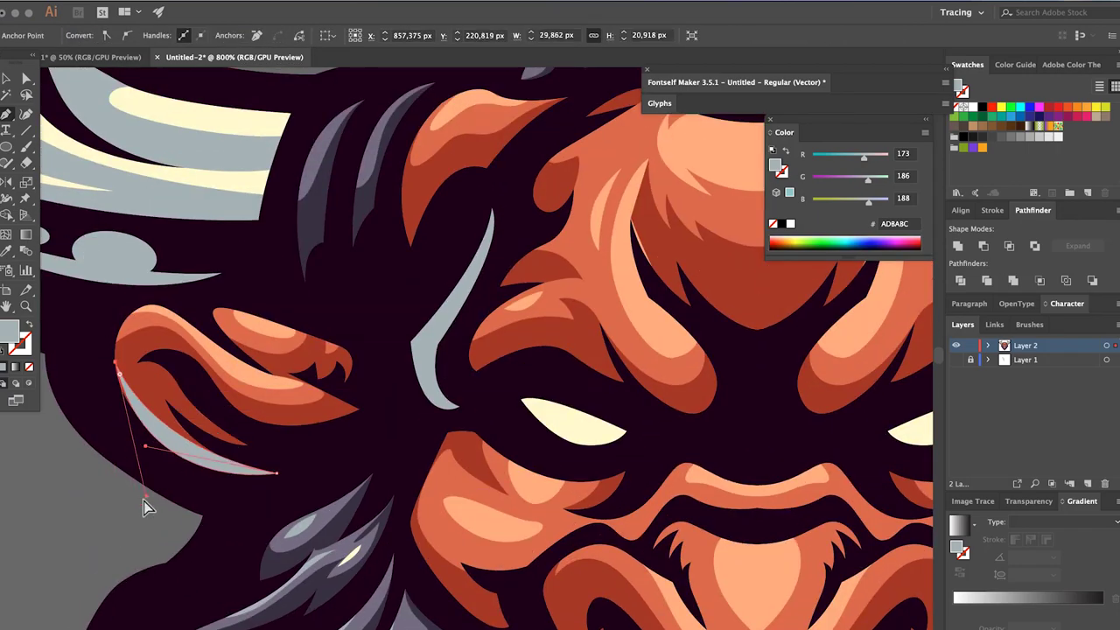
pyautogui.scroll(-3, 146, 505)
pyautogui.scroll(2, 262, 363)
pyautogui.scroll(3, 295, 295)
# Step: Add grey highlight slivers on the left horn and along the cheek
pyautogui.click(292, 278)
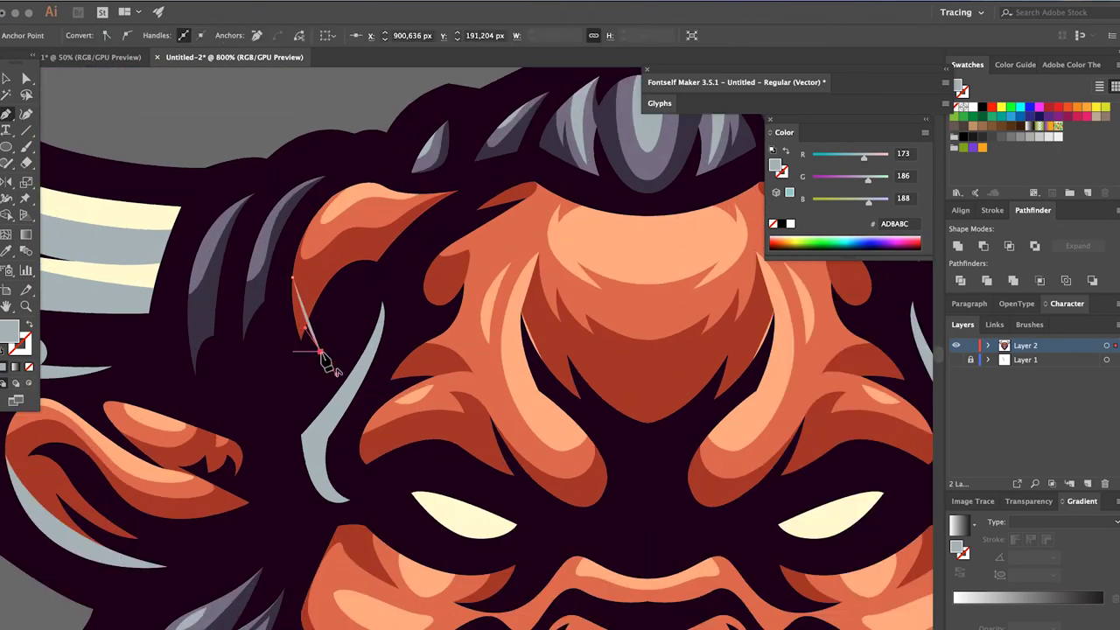
pyautogui.click(306, 247)
pyautogui.scroll(-7, 280, 288)
pyautogui.click(252, 323)
pyautogui.moveTo(347, 425); pyautogui.dragTo(398, 420)
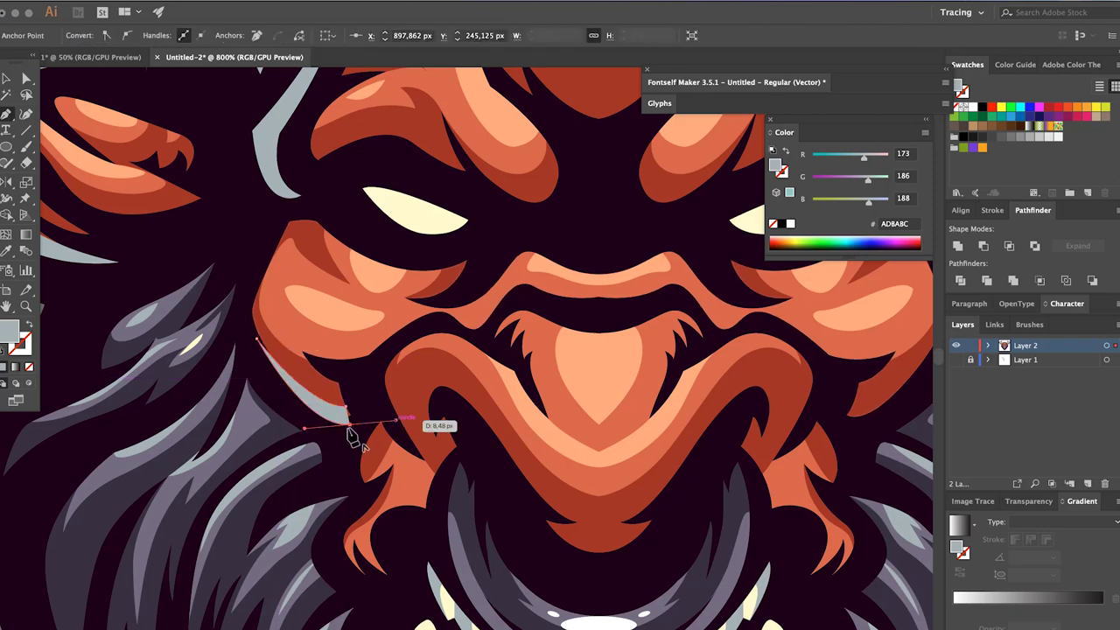
pyautogui.scroll(-3, 331, 393)
pyautogui.scroll(3, 325, 388)
# Step: Draw a grey highlight beside the mouth, then select the bull's outer silhouette
pyautogui.click(297, 378)
pyautogui.click(306, 452)
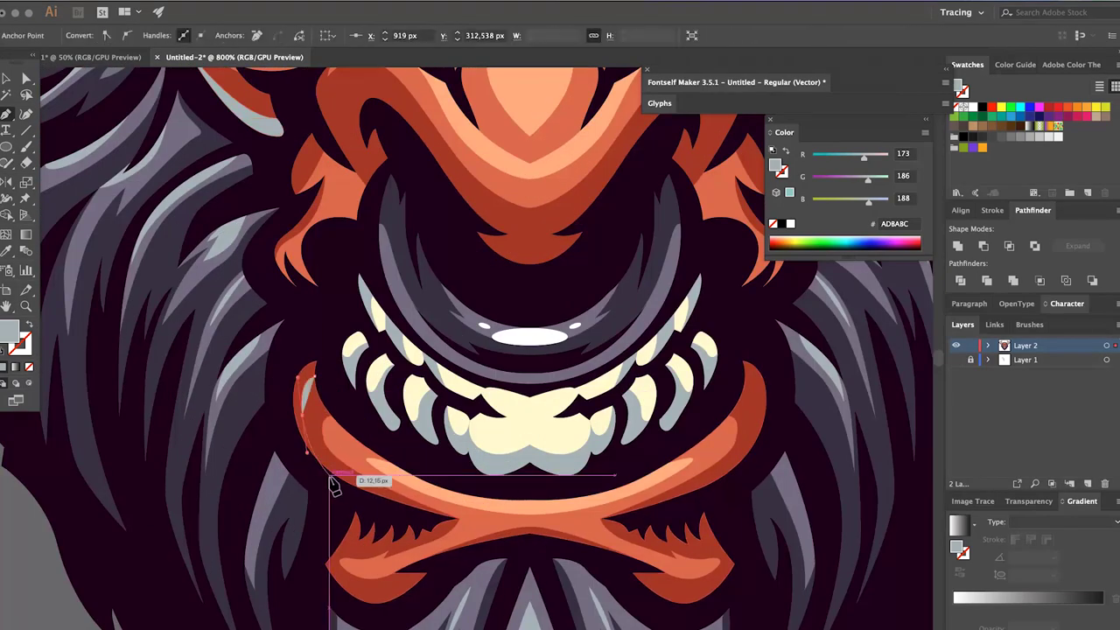
pyautogui.scroll(-3, 357, 371)
pyautogui.scroll(1, 225, 100)
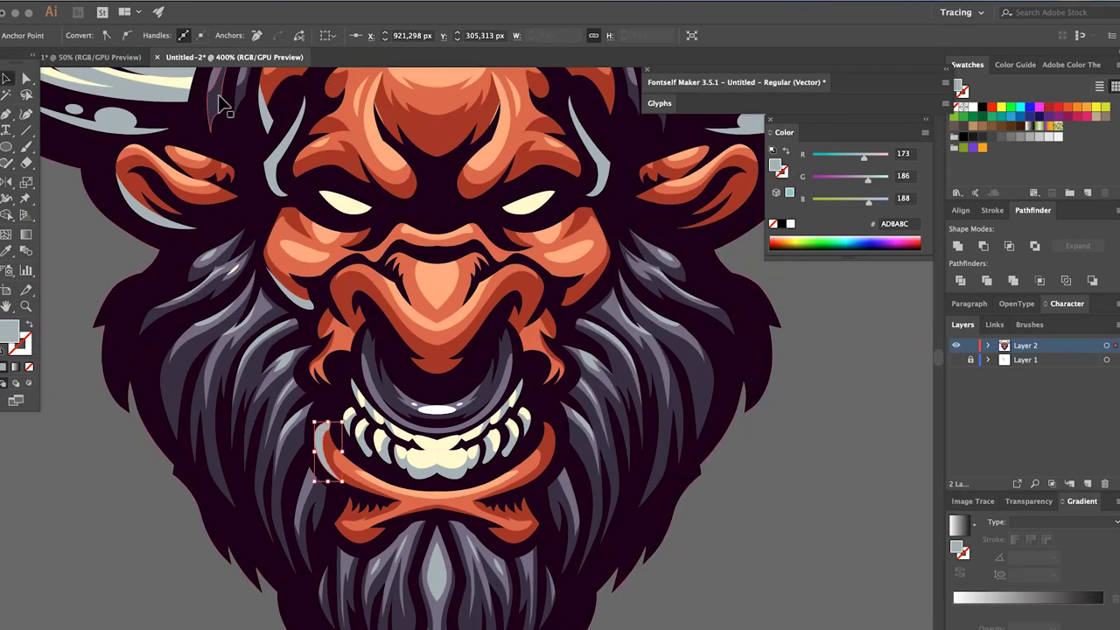
pyautogui.press('v')
pyautogui.click(395, 445)
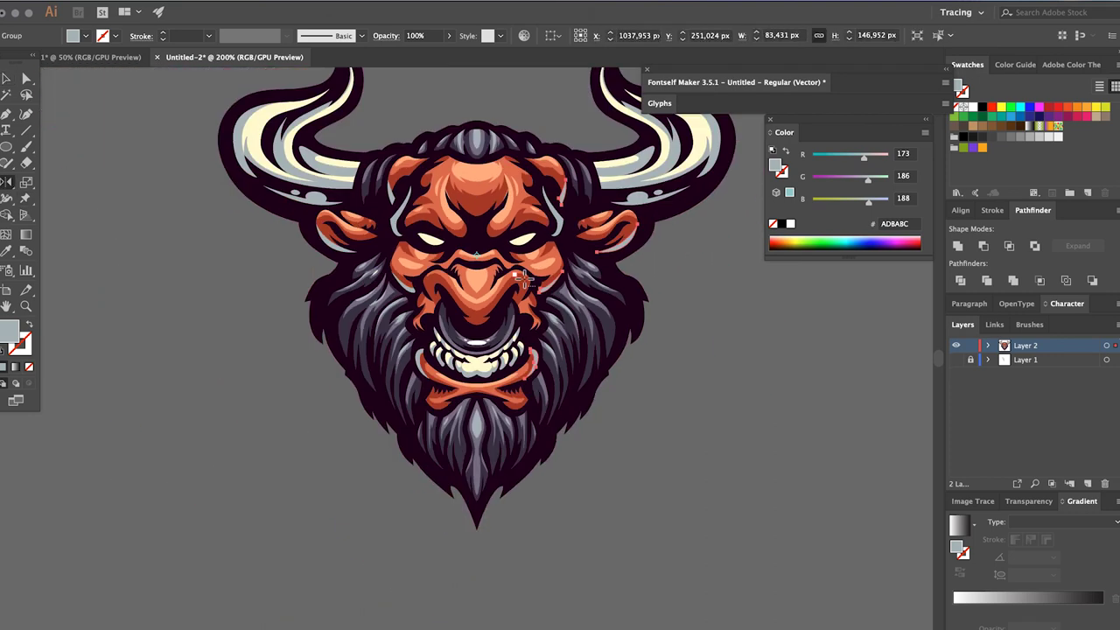
pyautogui.scroll(-2, 511, 285)
# Step: Give the silhouette an 8 pt stroke, expand it and unite it into one outline shape
pyautogui.click(186, 31)
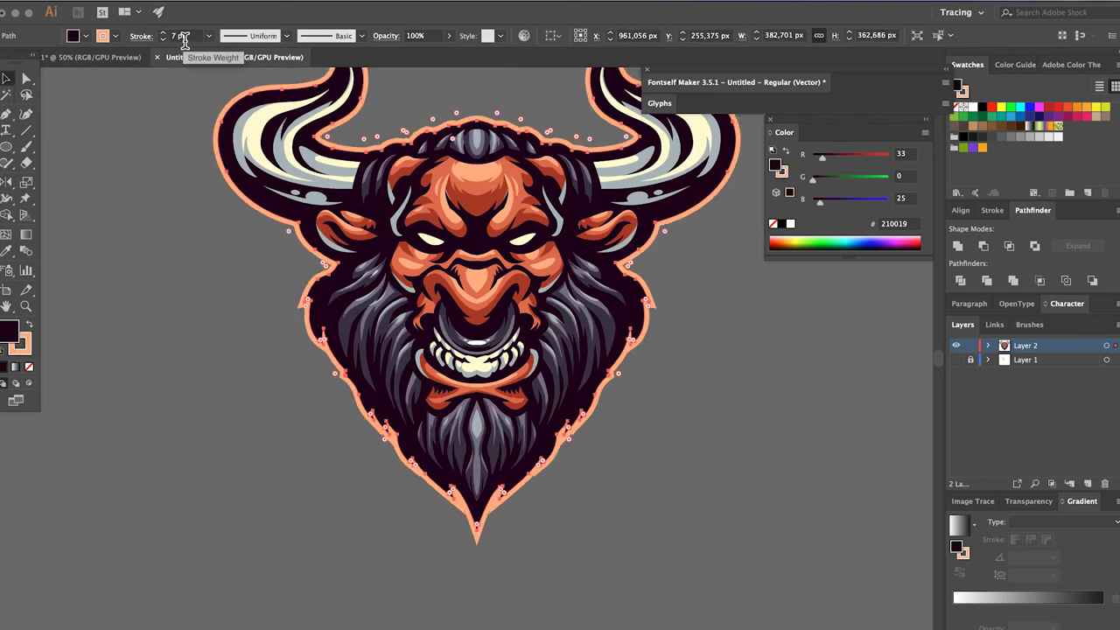
pyautogui.click(992, 210)
pyautogui.hotkey('ctrl', '-')
pyautogui.click(166, 0)
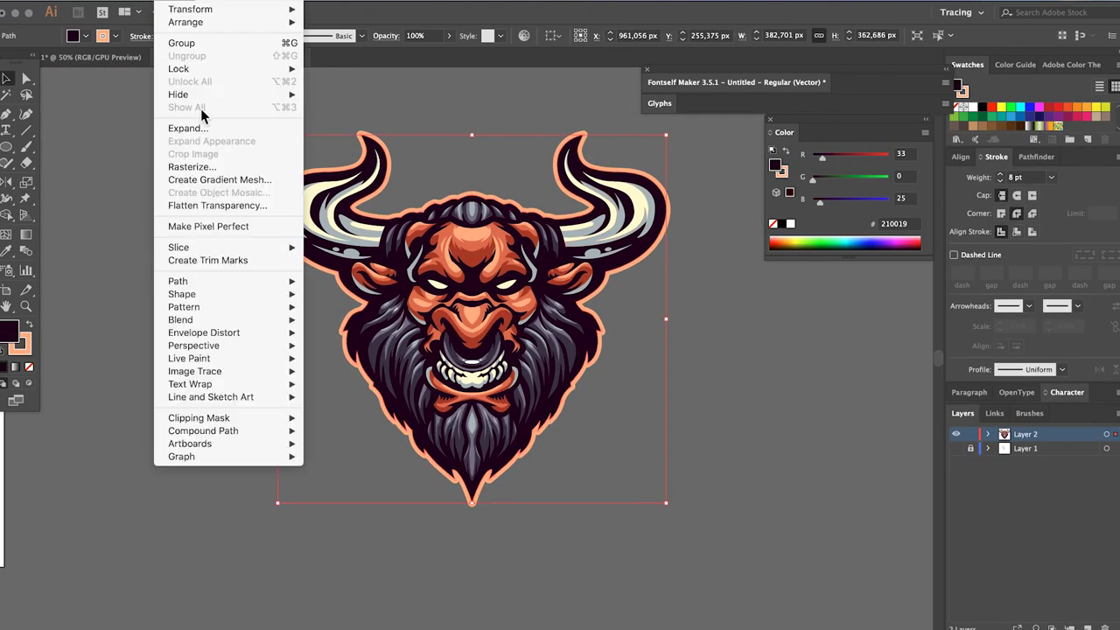
pyautogui.click(200, 125)
pyautogui.click(513, 323)
pyautogui.click(1032, 156)
pyautogui.click(977, 233)
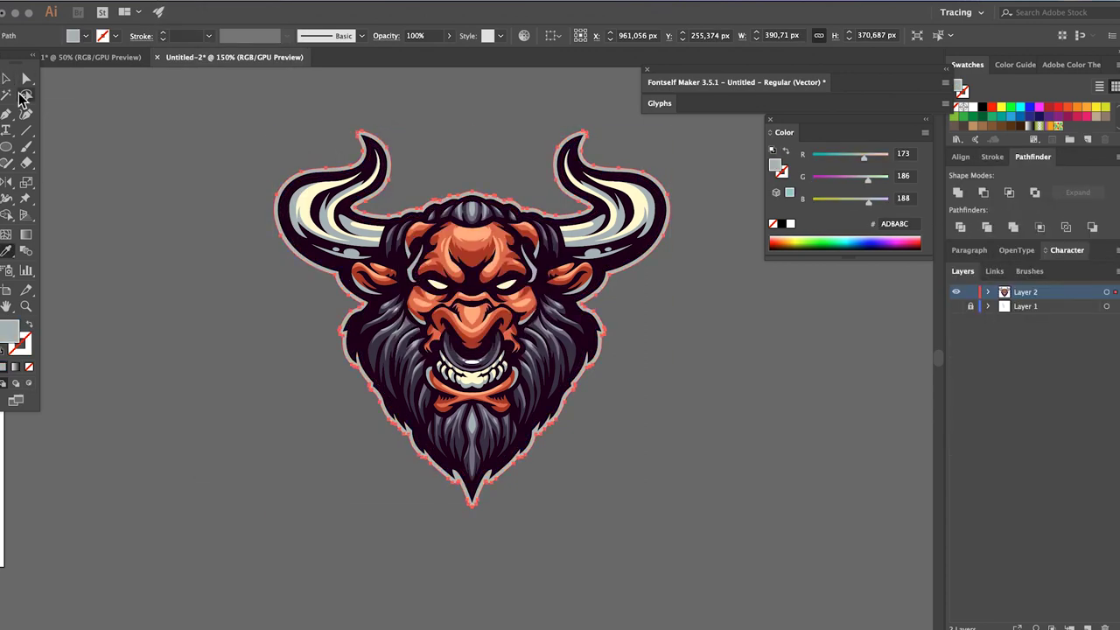
pyautogui.hotkey('ctrl', '-')
pyautogui.hotkey('ctrl', '-')
pyautogui.click(353, 356)
# Step: Draw a 500×500 px square, align the bull on it, fill it #210019 and send it behind
pyautogui.press('m')
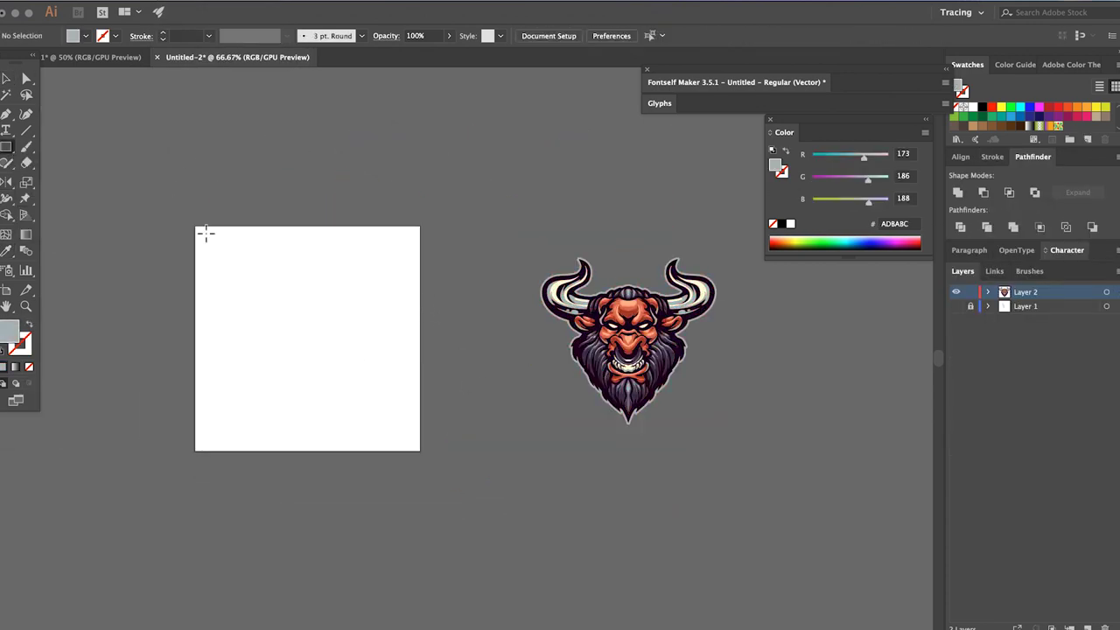
pyautogui.moveTo(422, 455); pyautogui.dragTo(421, 451)
pyautogui.keyDown('shift'); pyautogui.click(669, 353); pyautogui.keyUp('shift')
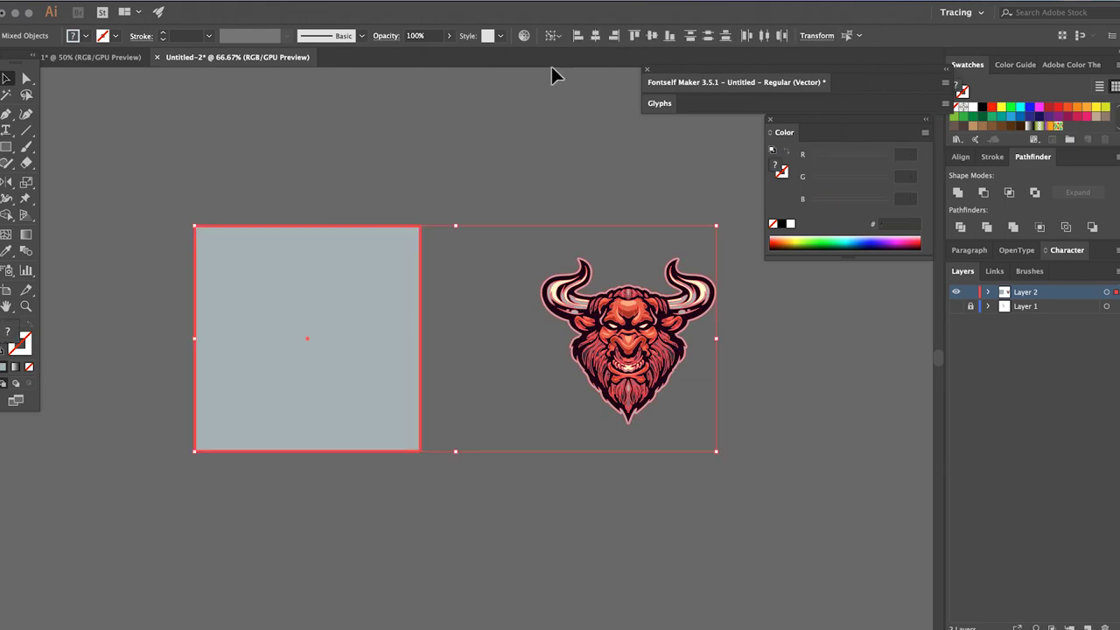
pyautogui.hotkey('ctrl', '1')
pyautogui.press('i')
pyautogui.click(362, 300)
pyautogui.hotkey('ctrl', '=')
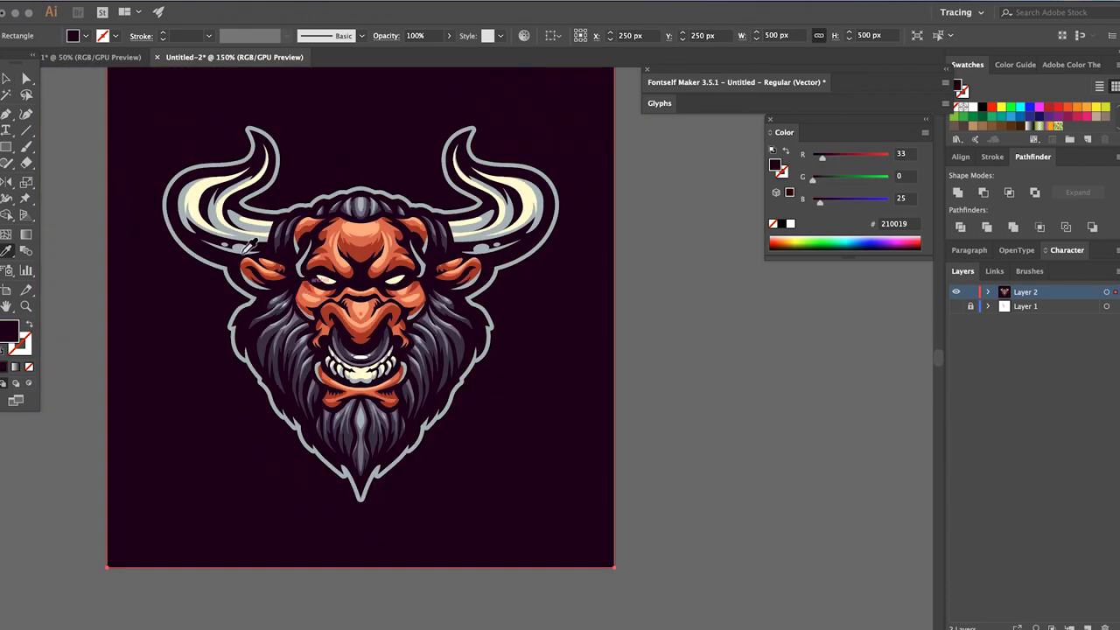
pyautogui.press('v')
pyautogui.click(463, 331)
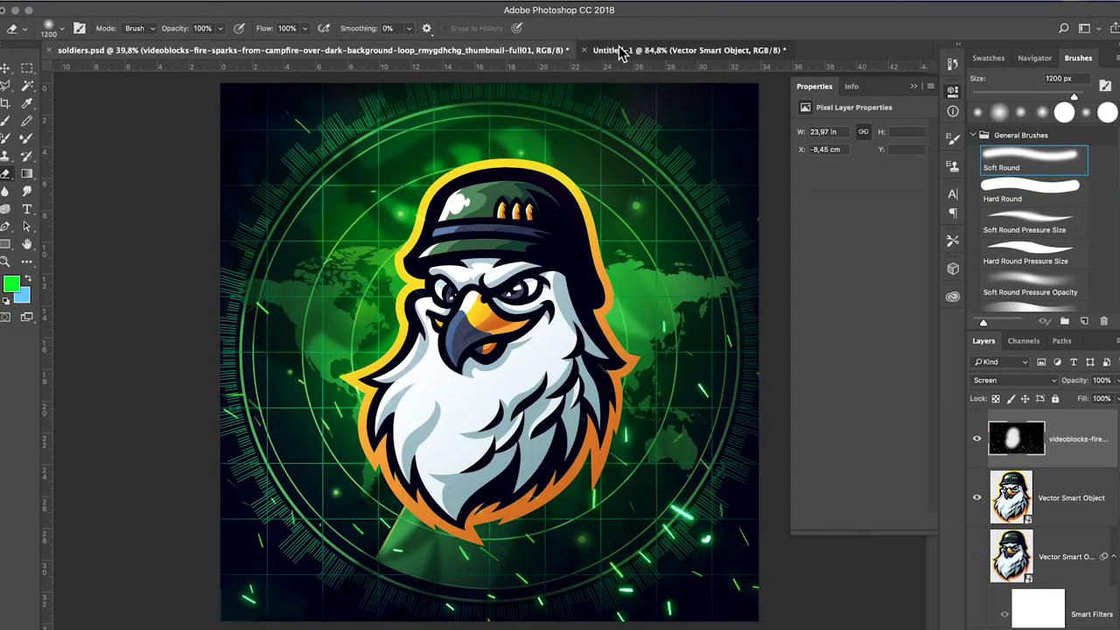
# Step: Create a Clipboard-sized Photoshop document and paste the bull as an enlarged smart object
pyautogui.click(619, 50)
pyautogui.hotkey('ctrl', 'n')
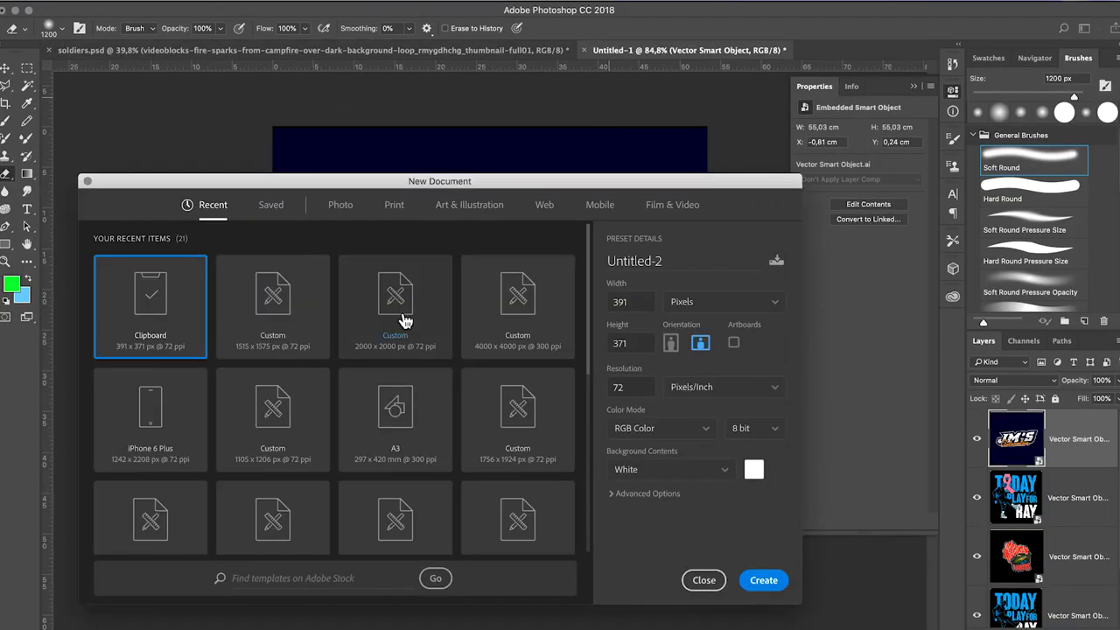
pyautogui.doubleClick(428, 313)
pyautogui.hotkey('ctrl', 'v')
pyautogui.click(542, 216)
pyautogui.moveTo(495, 358); pyautogui.dragTo(654, 195)
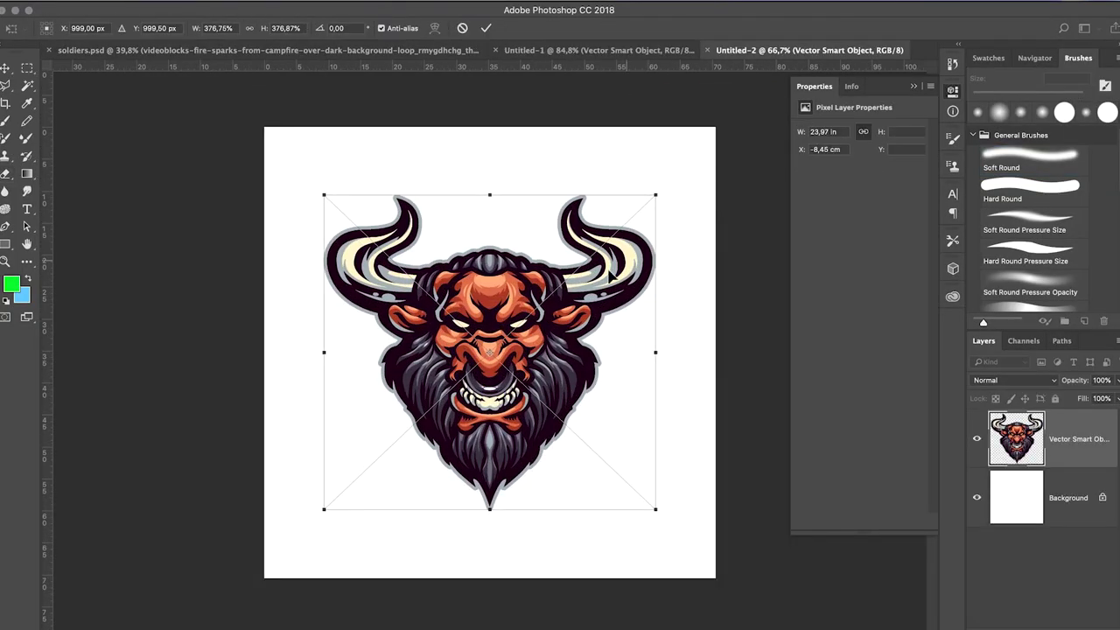
pyautogui.press('Return')
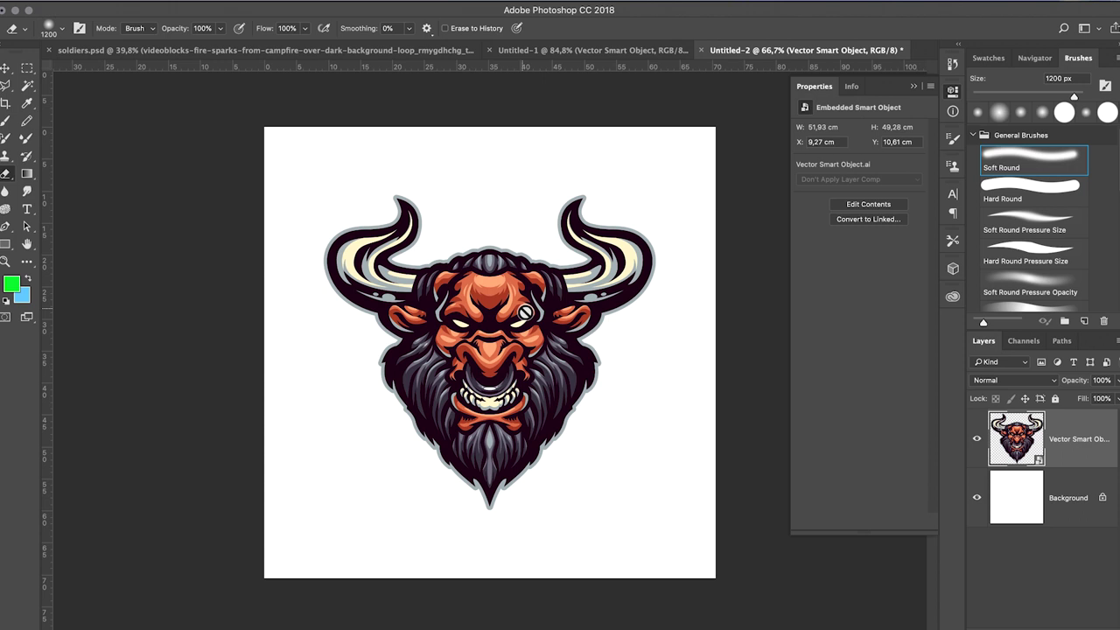
# Step: Fill the Background layer with dark purple and enlarge the bull slightly
pyautogui.hotkey('alt', '[')
pyautogui.hotkey('alt', ']')
pyautogui.hotkey('ctrl', 't')
pyautogui.press('Return')
pyautogui.hotkey('alt', '[')
pyautogui.press('b')
pyautogui.keyDown('alt'); pyautogui.click(445, 316); pyautogui.keyUp('alt')
pyautogui.hotkey('alt', 'BackSpace')
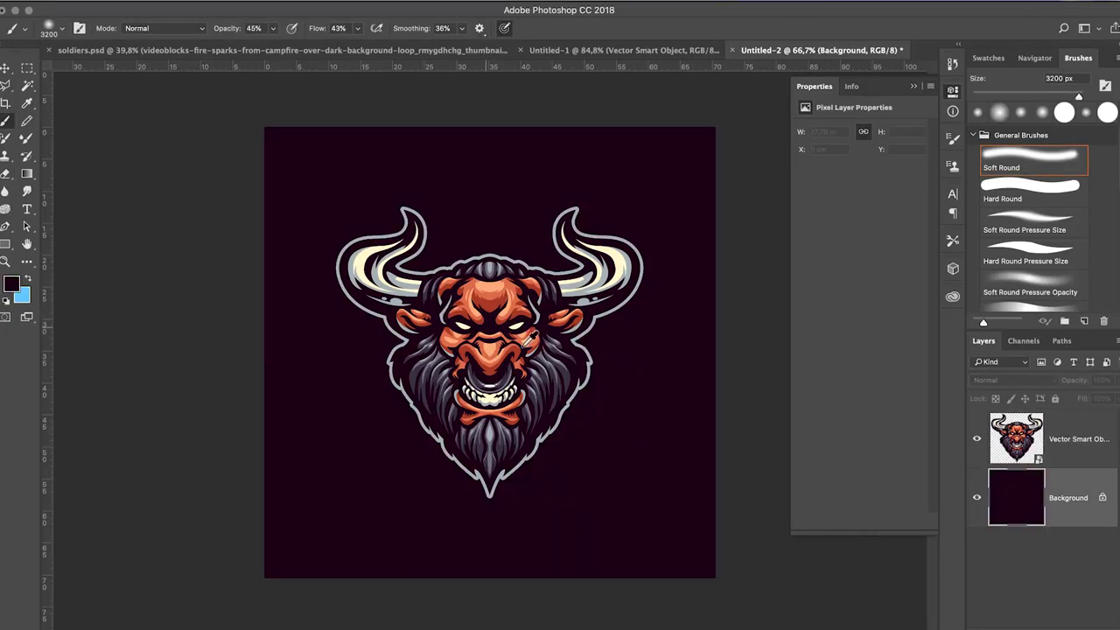
pyautogui.hotkey('ctrl', '0')
pyautogui.hotkey('alt', ']')
pyautogui.press('v')
pyautogui.moveTo(659, 191); pyautogui.dragTo(662, 188)
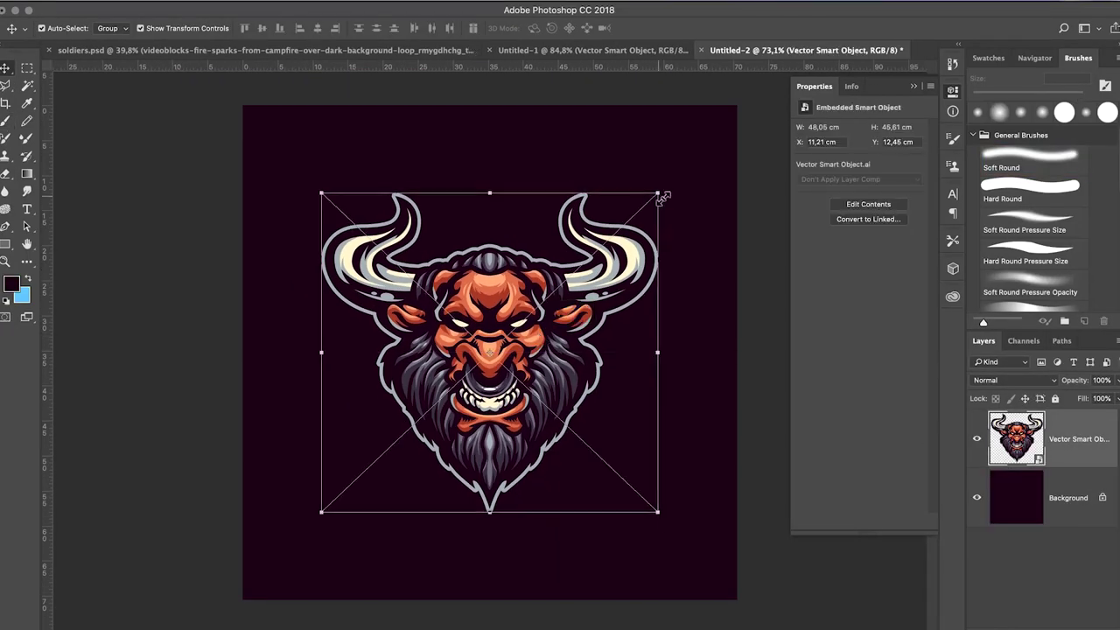
pyautogui.press('Return')
# Step: Paint a soft reddish-orange glow across the top of the background
pyautogui.click(1016, 510)
pyautogui.press('b')
pyautogui.keyDown('alt'); pyautogui.click(496, 247); pyautogui.keyUp('alt')
pyautogui.click(493, 110)
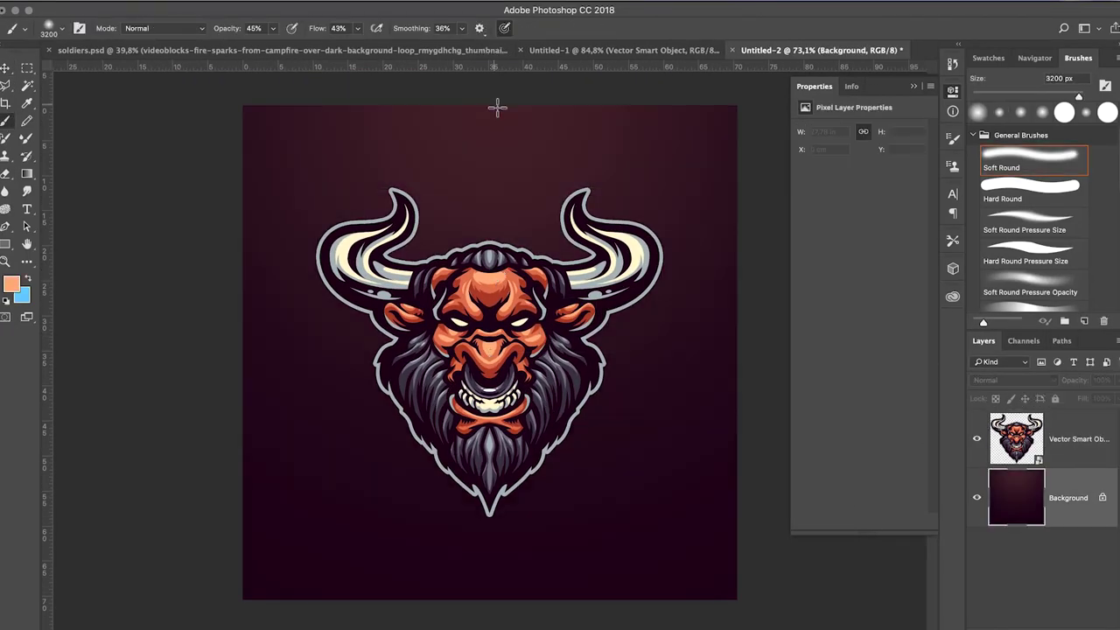
pyautogui.click(543, 126)
# Step: Give the bull a drop shadow, duplicate it and scale the copy well beyond the canvas
pyautogui.doubleClick(1033, 437)
pyautogui.press('Return')
pyautogui.hotkey('ctrl', 'j')
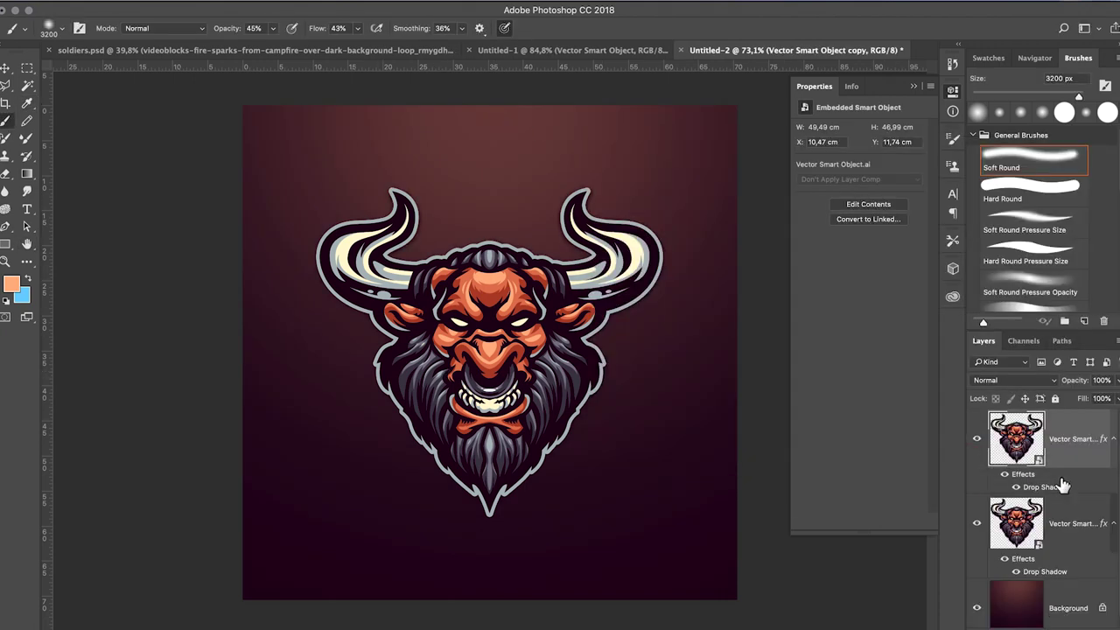
pyautogui.rightClick(1072, 437)
pyautogui.press('Escape')
pyautogui.hotkey('ctrl', 't')
pyautogui.hotkey('ctrl', '-')
pyautogui.moveTo(723, 180)
pyautogui.mouseDown()
pyautogui.moveTo(530, 372)
pyautogui.moveTo(560, 393)
pyautogui.mouseUp()
# Step: Gaussian-blur the enlarged bull copy, fade it to 36% opacity and add a new layer
pyautogui.press('Return')
pyautogui.press('e')
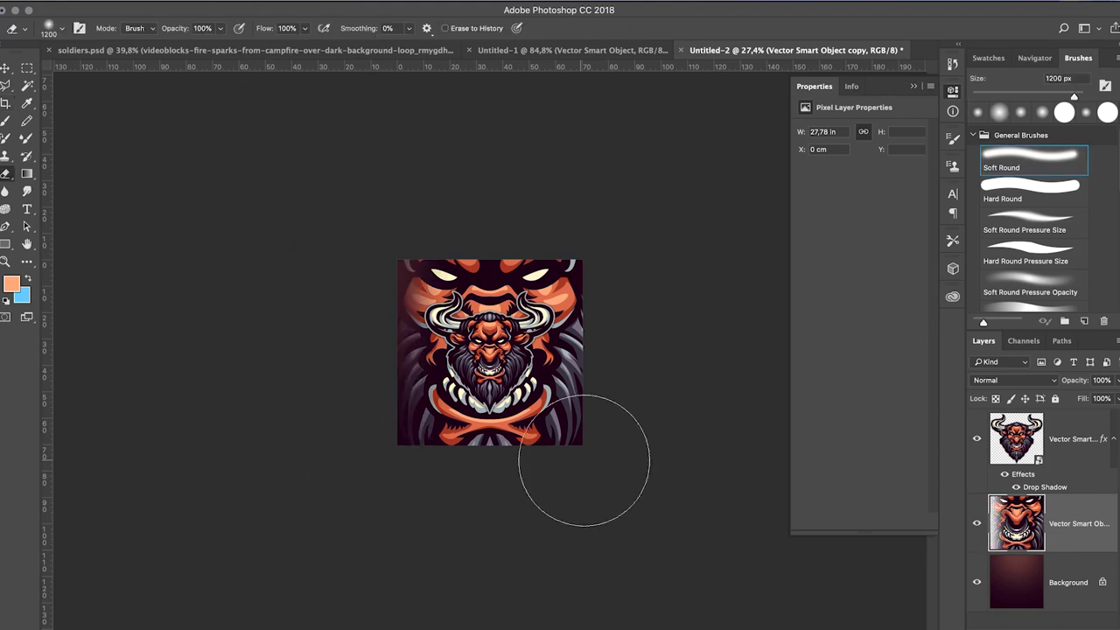
pyautogui.click(420, 7)
pyautogui.click(823, 182)
pyautogui.scroll(5, 493, 376)
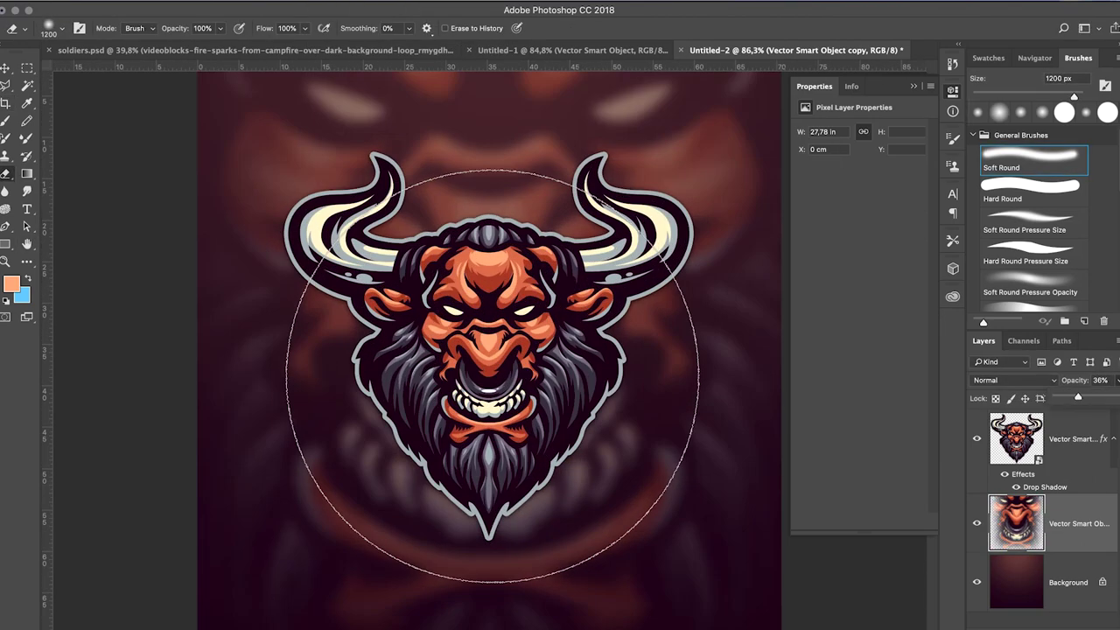
pyautogui.moveTo(1116, 379); pyautogui.dragTo(1078, 396)
pyautogui.click(420, 7)
pyautogui.click(564, 209)
pyautogui.click(802, 182)
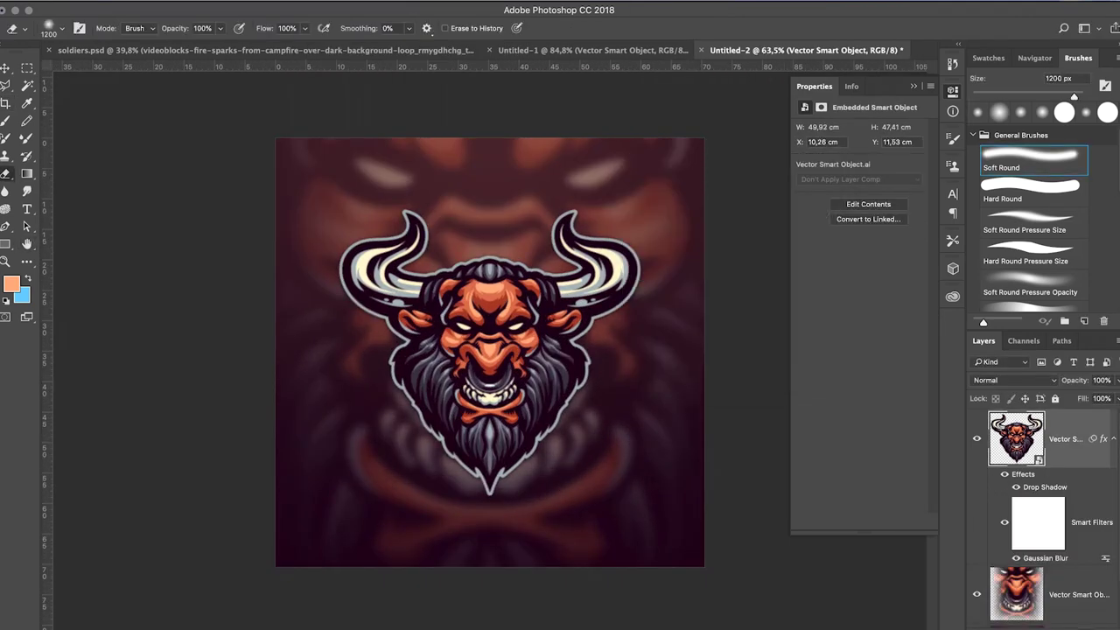
pyautogui.press('[')
pyautogui.press('[')
pyautogui.press('[')
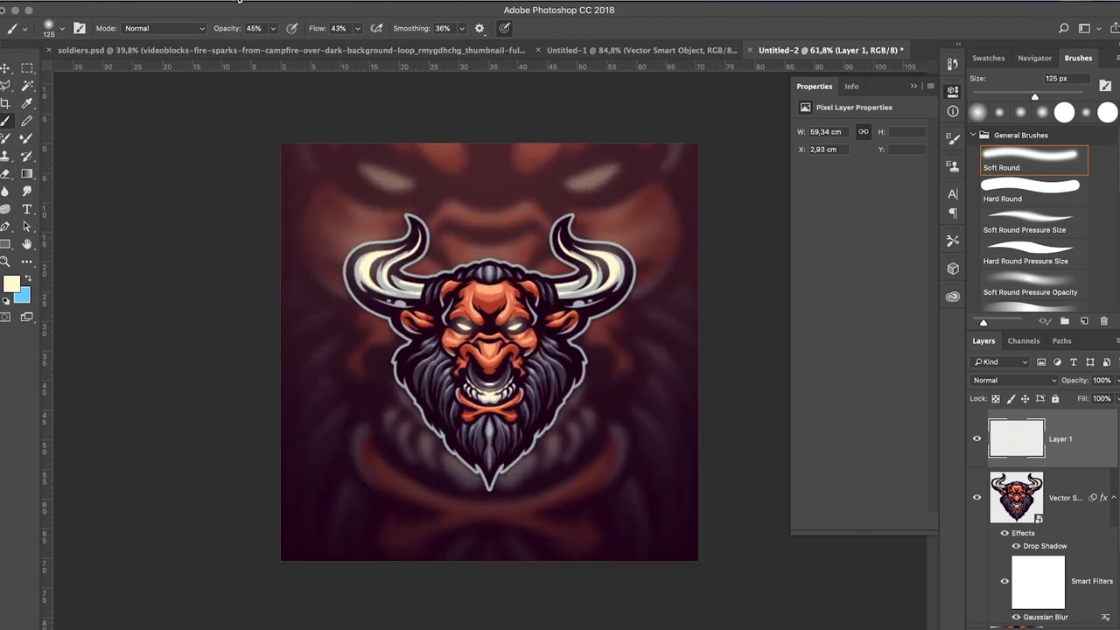
# Step: Apply a 15 px Iris Blur to the artwork and group the layers into Group 1
pyautogui.click(1015, 497)
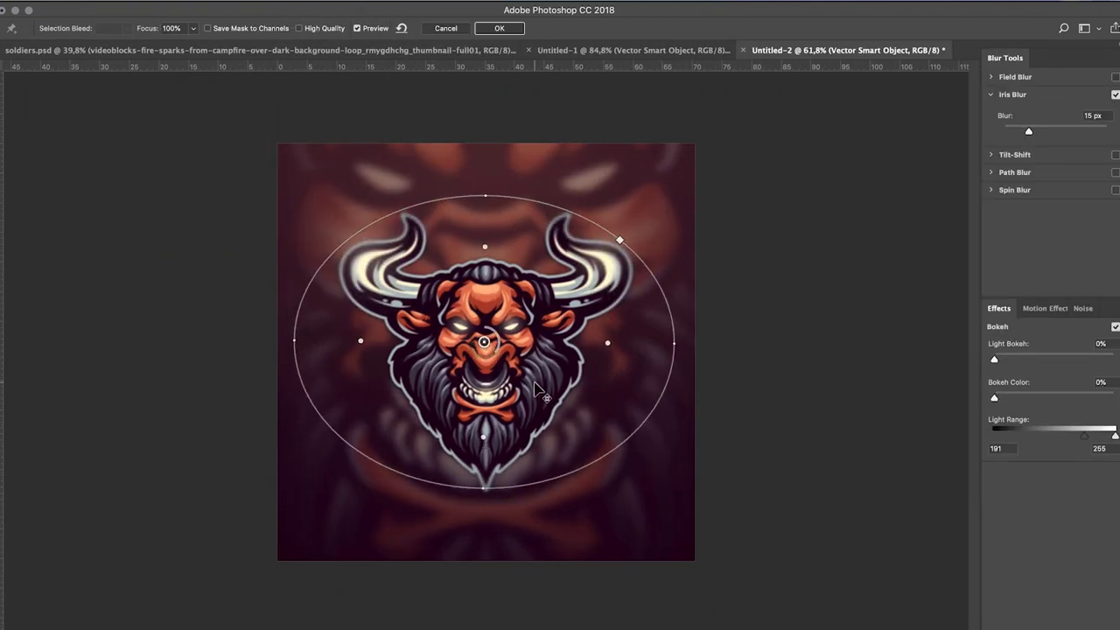
pyautogui.press('Return')
pyautogui.hotkey('ctrl', 'g')
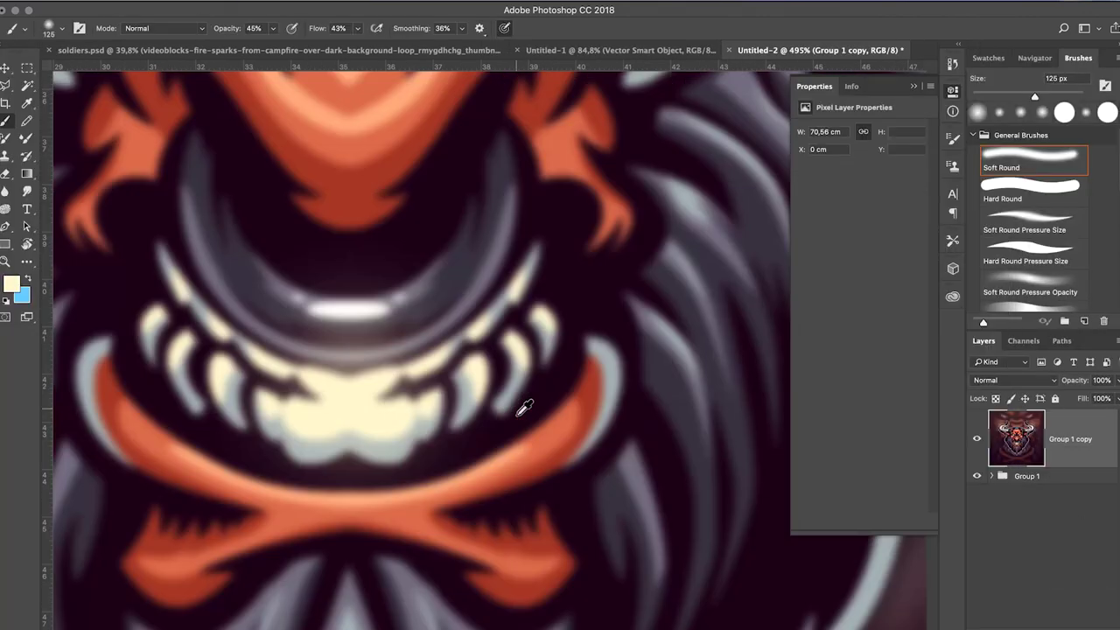